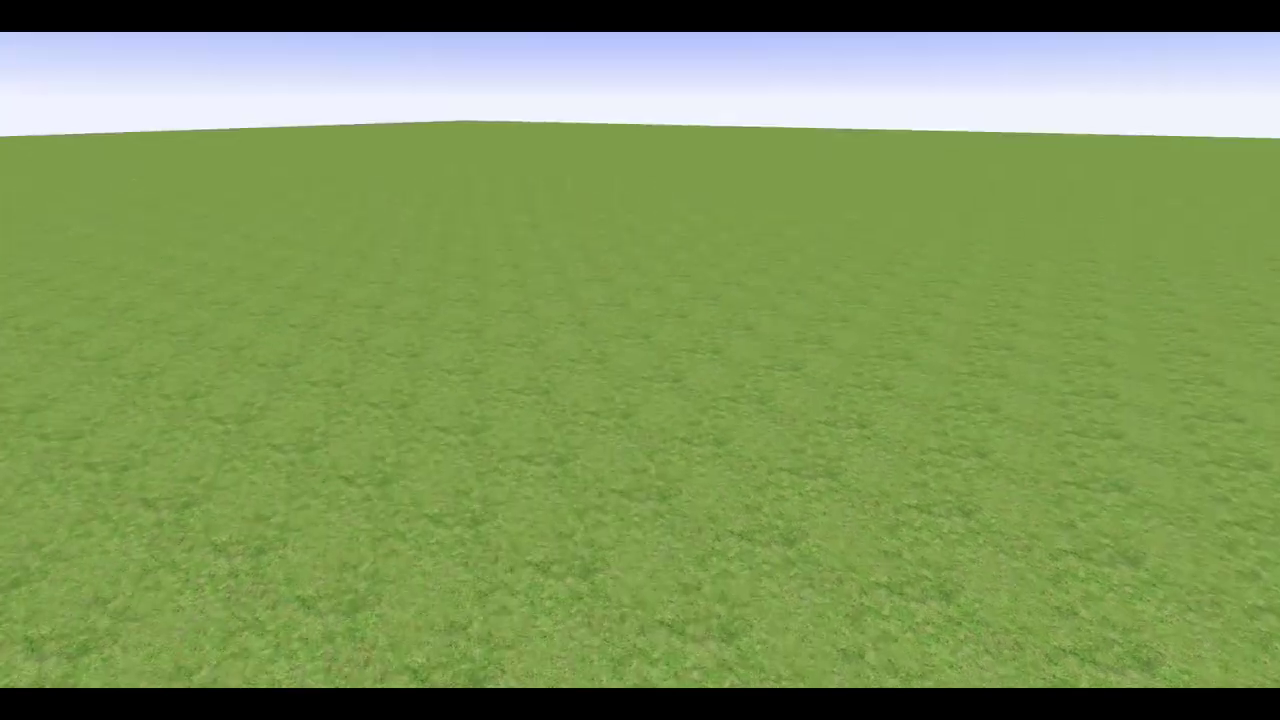
pyautogui.moveTo(608, 538); pyautogui.dragTo(514, 342)
pyautogui.scroll(-4, 514, 342)
pyautogui.press('c')
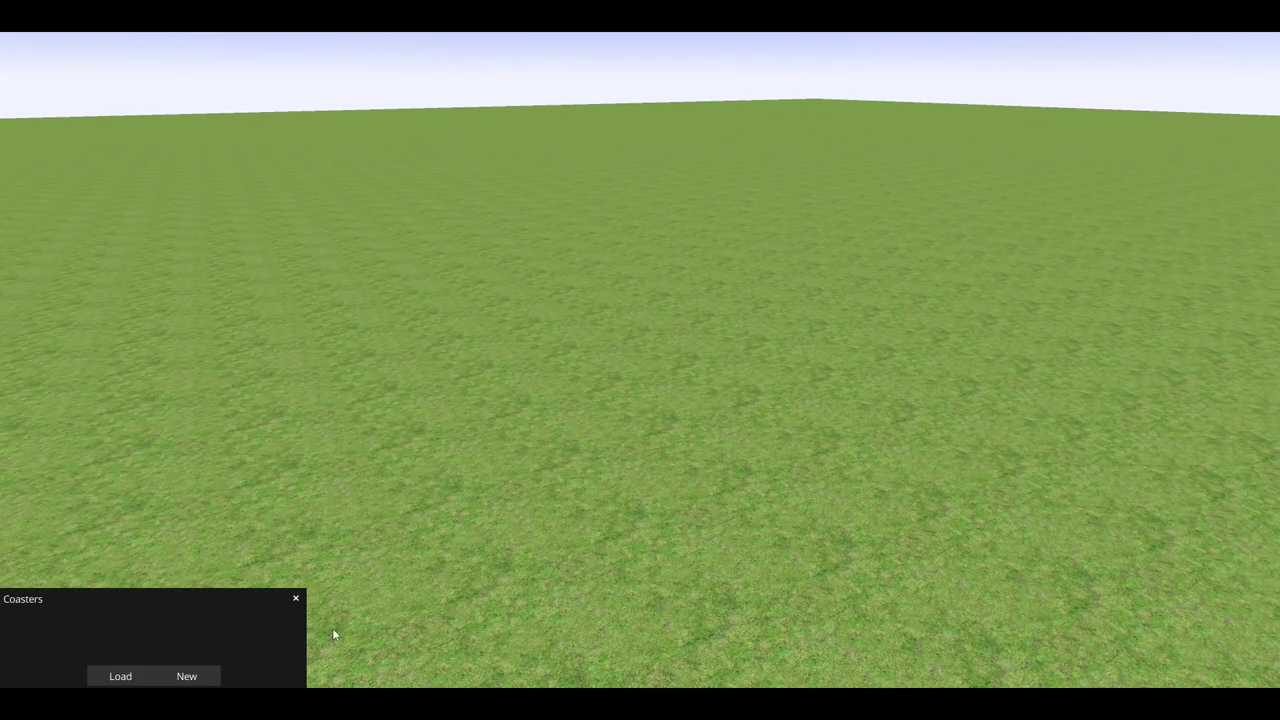
pyautogui.click(296, 598)
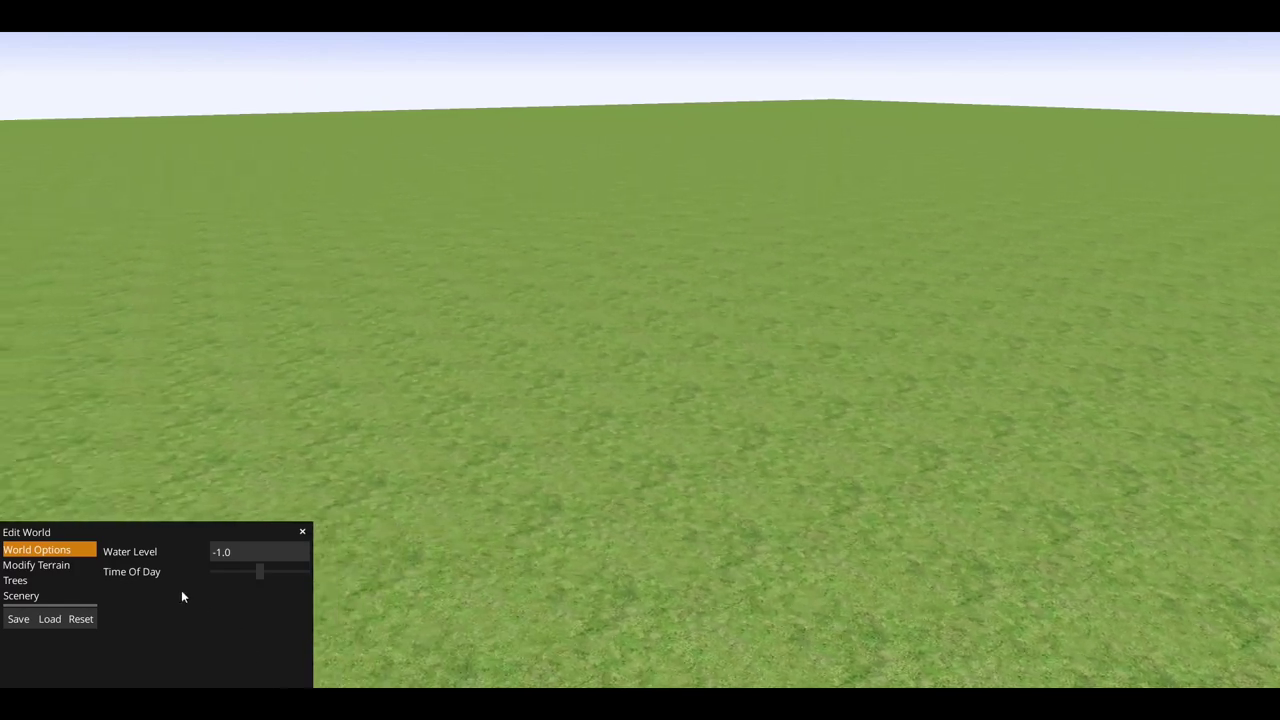
# Raise the flat grass ground with the Raise terrain tool
pyautogui.click(36, 565)
pyautogui.scroll(-5, 425, 336)
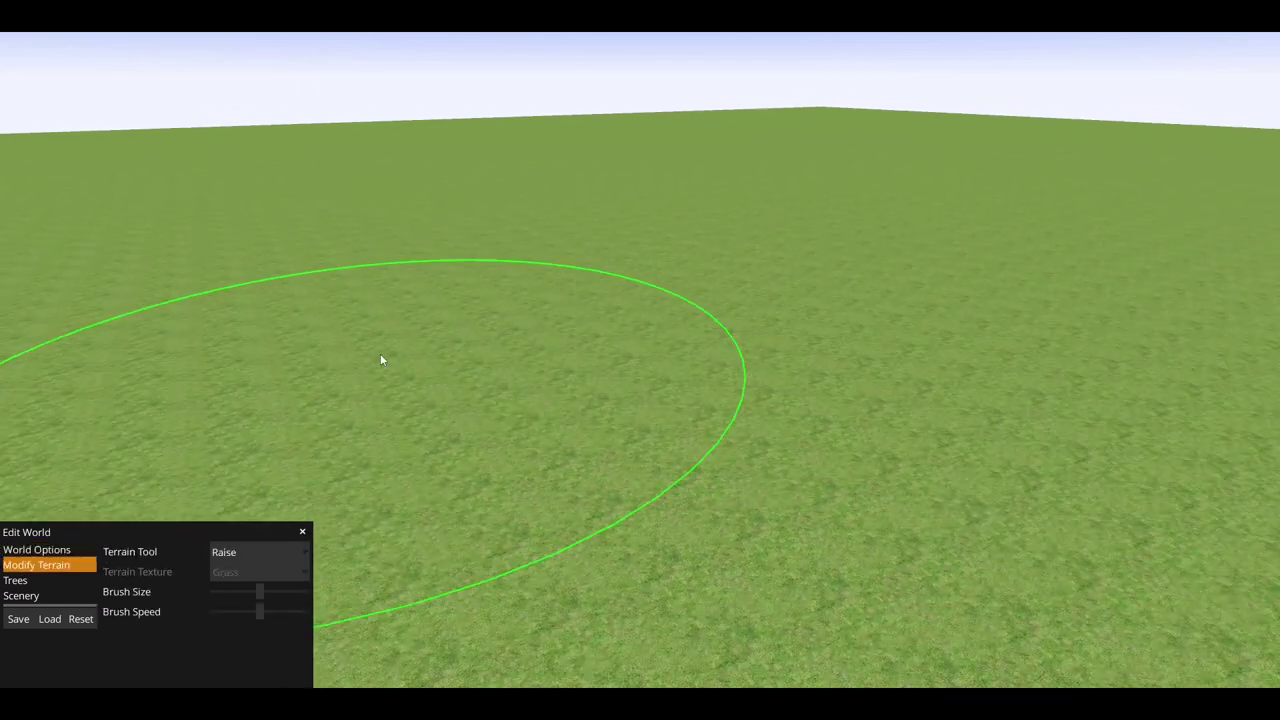
pyautogui.moveTo(387, 290); pyautogui.dragTo(444, 277)
# Look over the sculpted landscape with its rocky mountains, sandy lake, low hills and scattered trees
pyautogui.press('a')
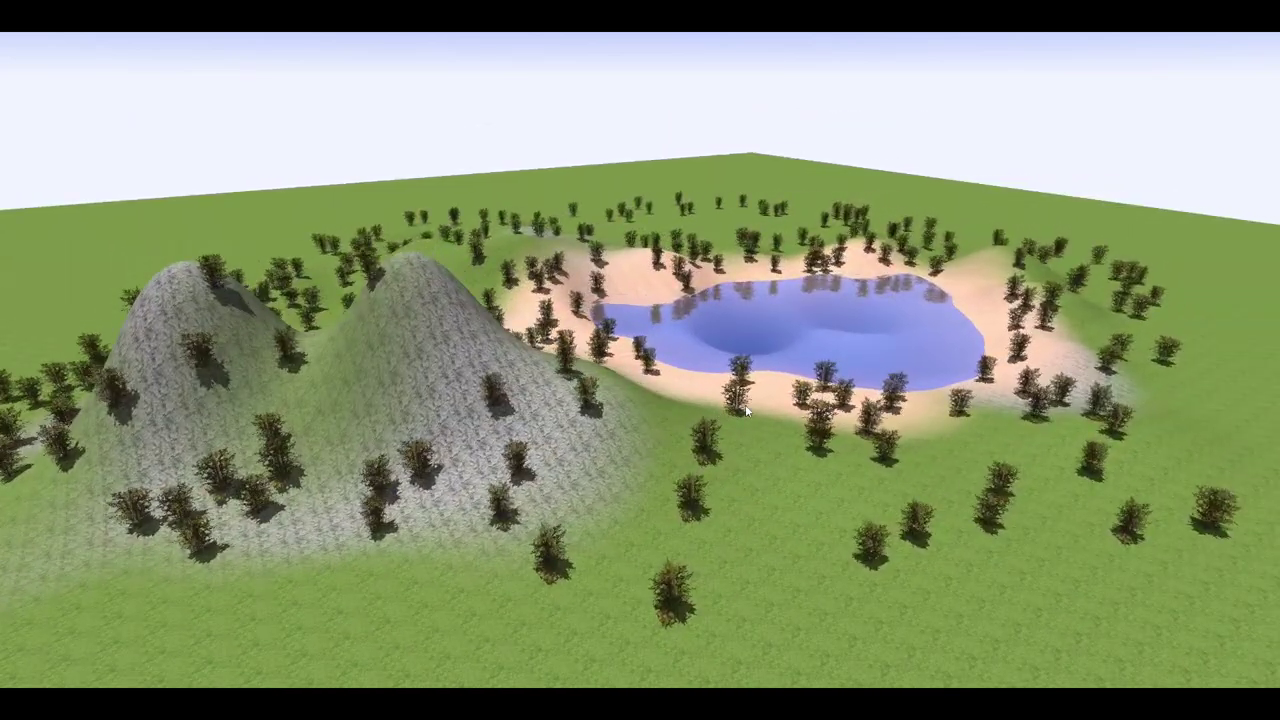
pyautogui.press('a')
pyautogui.press('s')
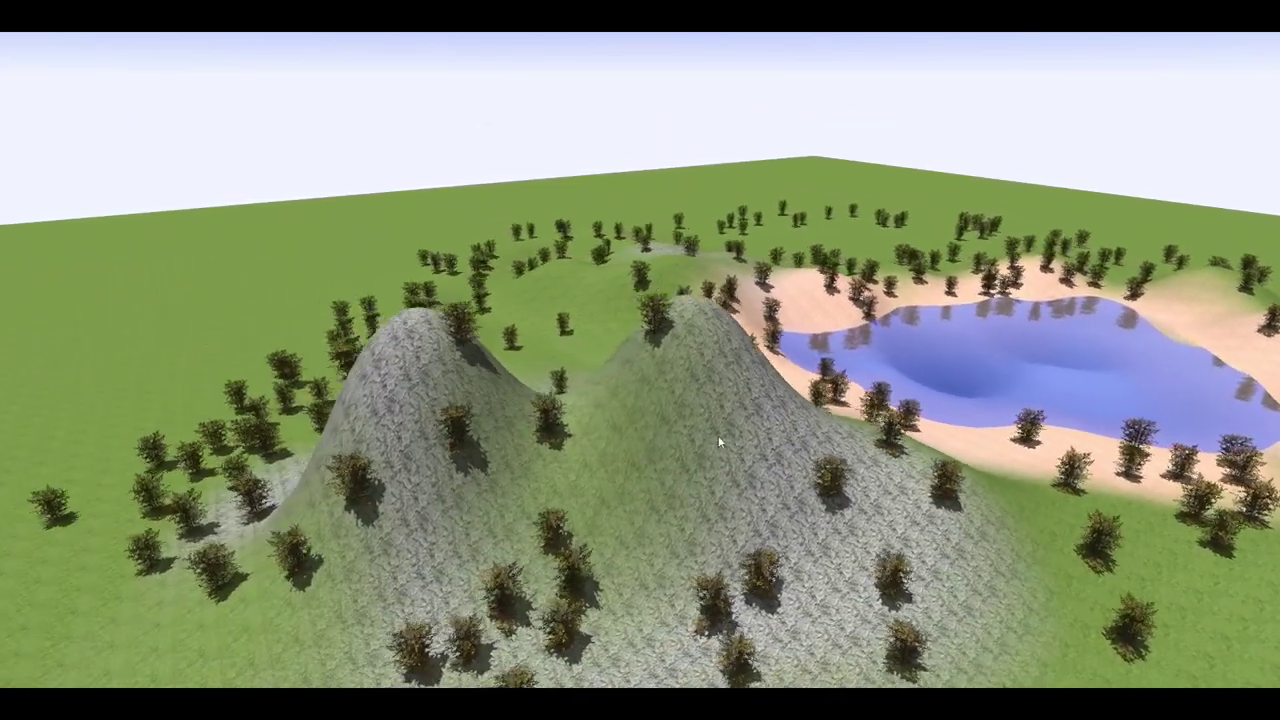
pyautogui.press('d')
pyautogui.press('w')
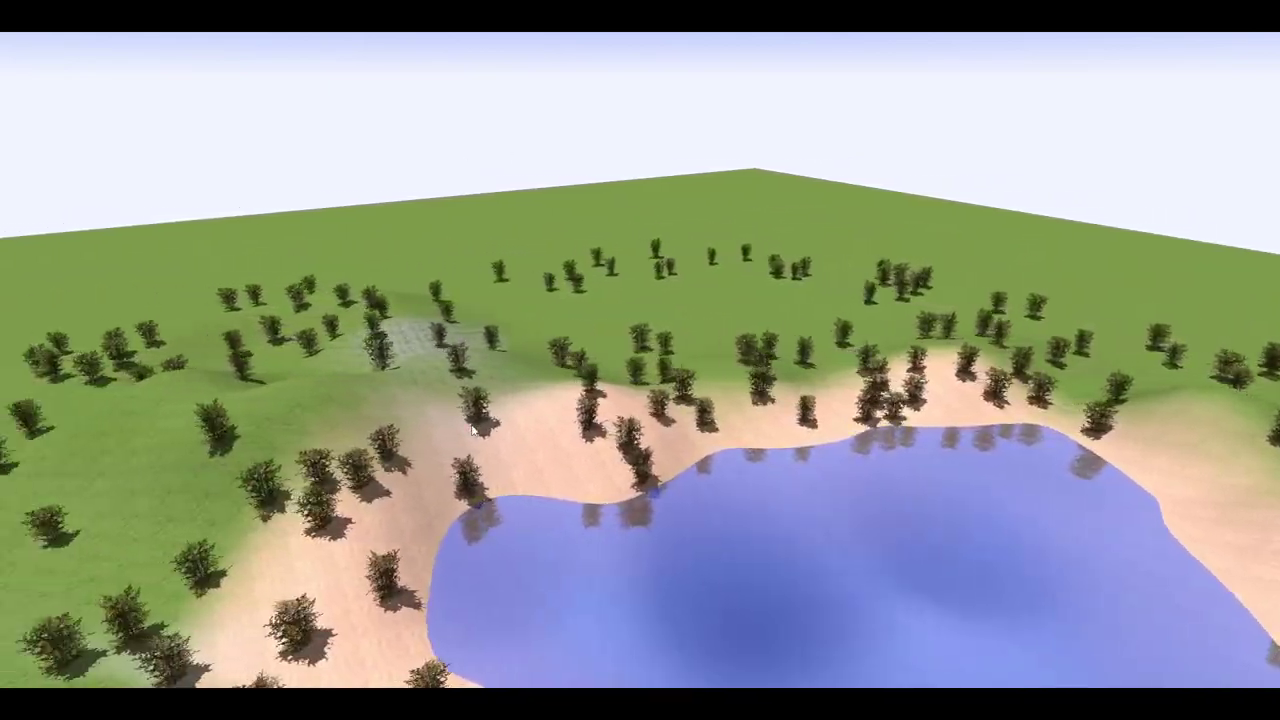
pyautogui.press('w')
pyautogui.press('a')
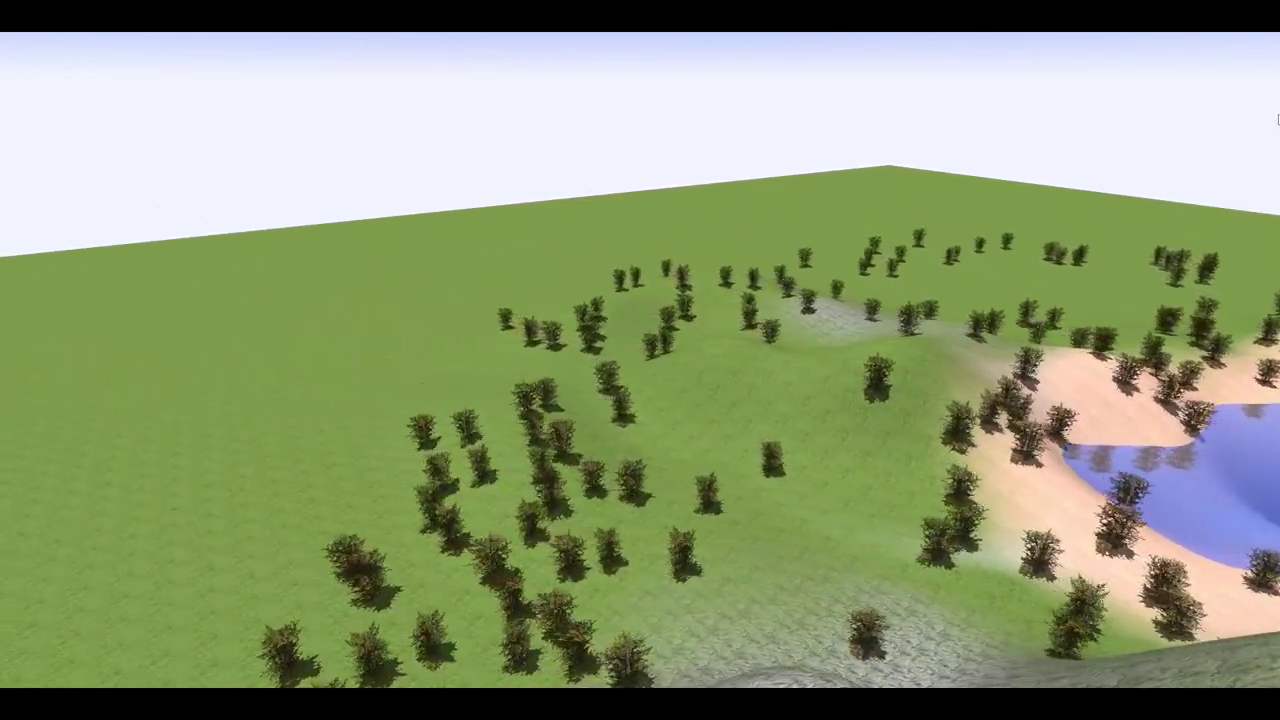
pyautogui.press('s')
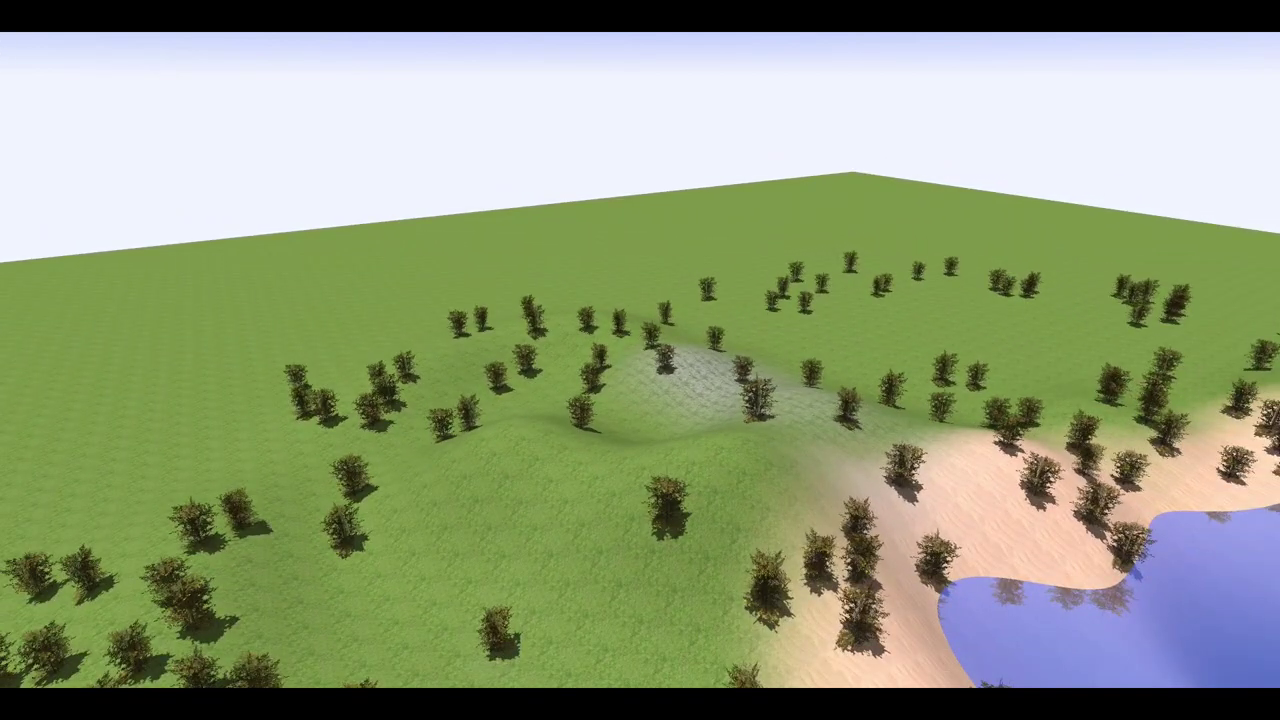
# Create a new coaster, set its track type to Arrow, and open its control points for editing
pyautogui.click(272, 688)
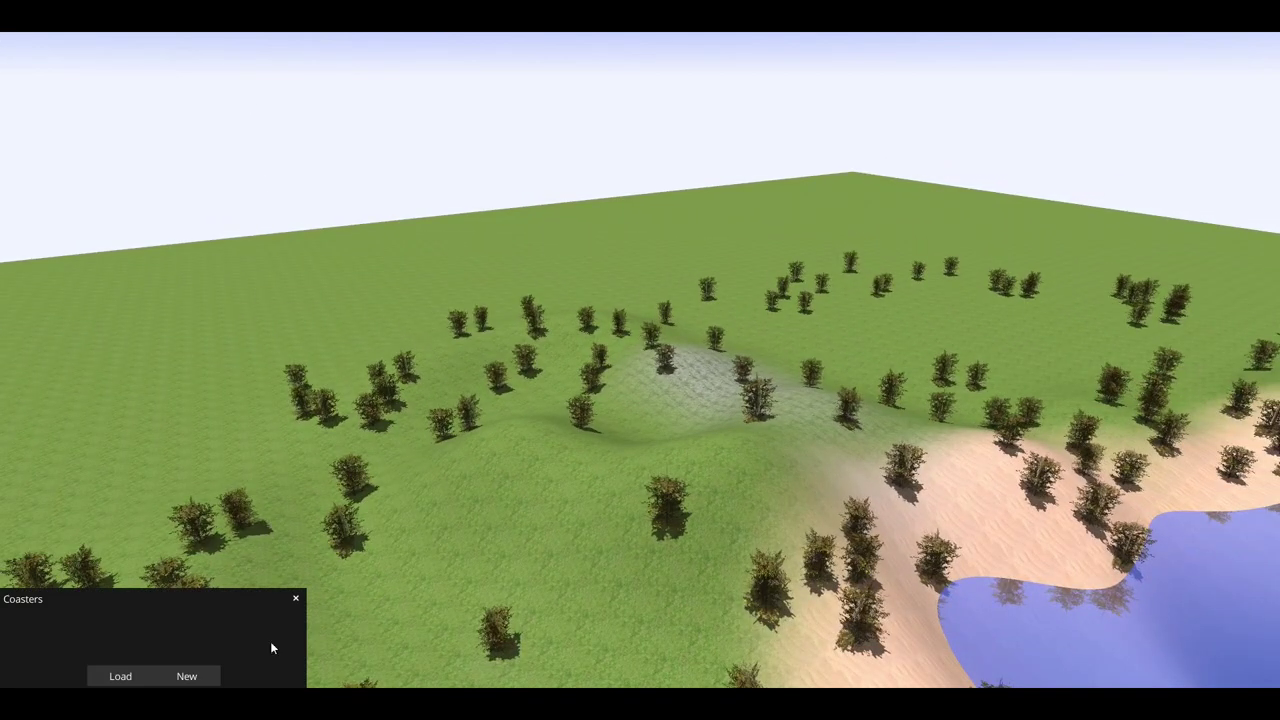
pyautogui.click(186, 677)
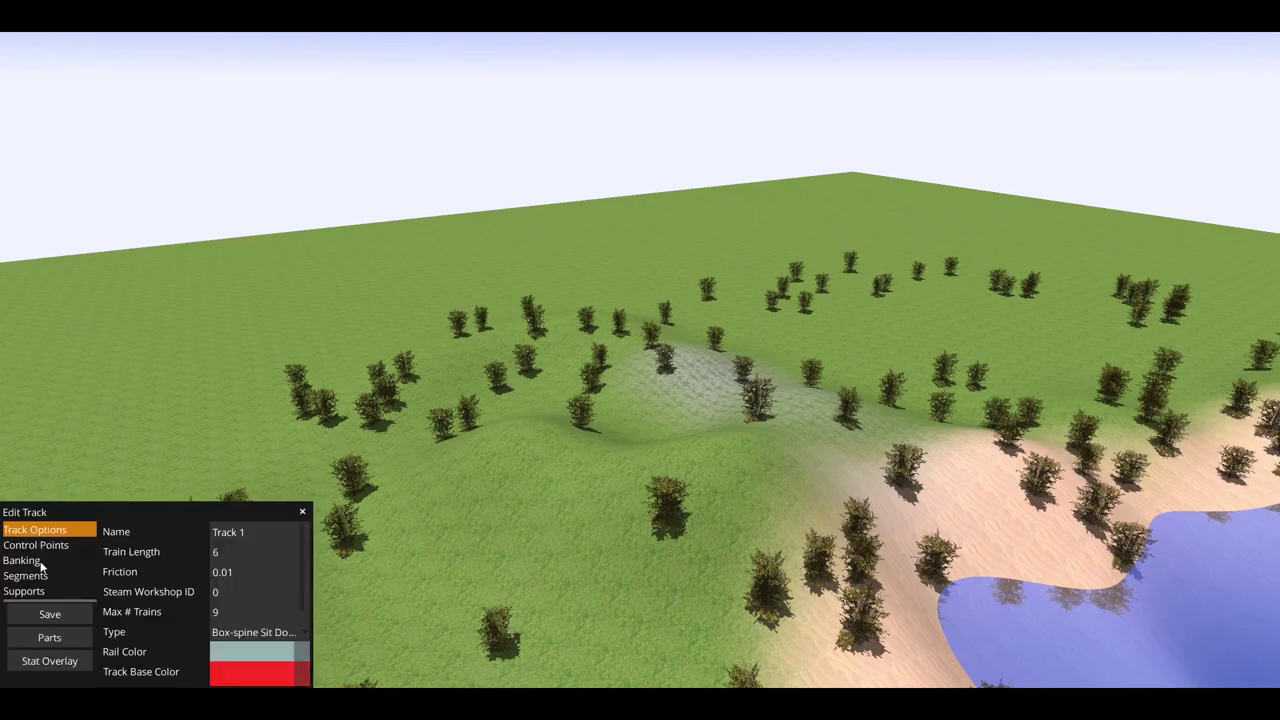
pyautogui.click(270, 632)
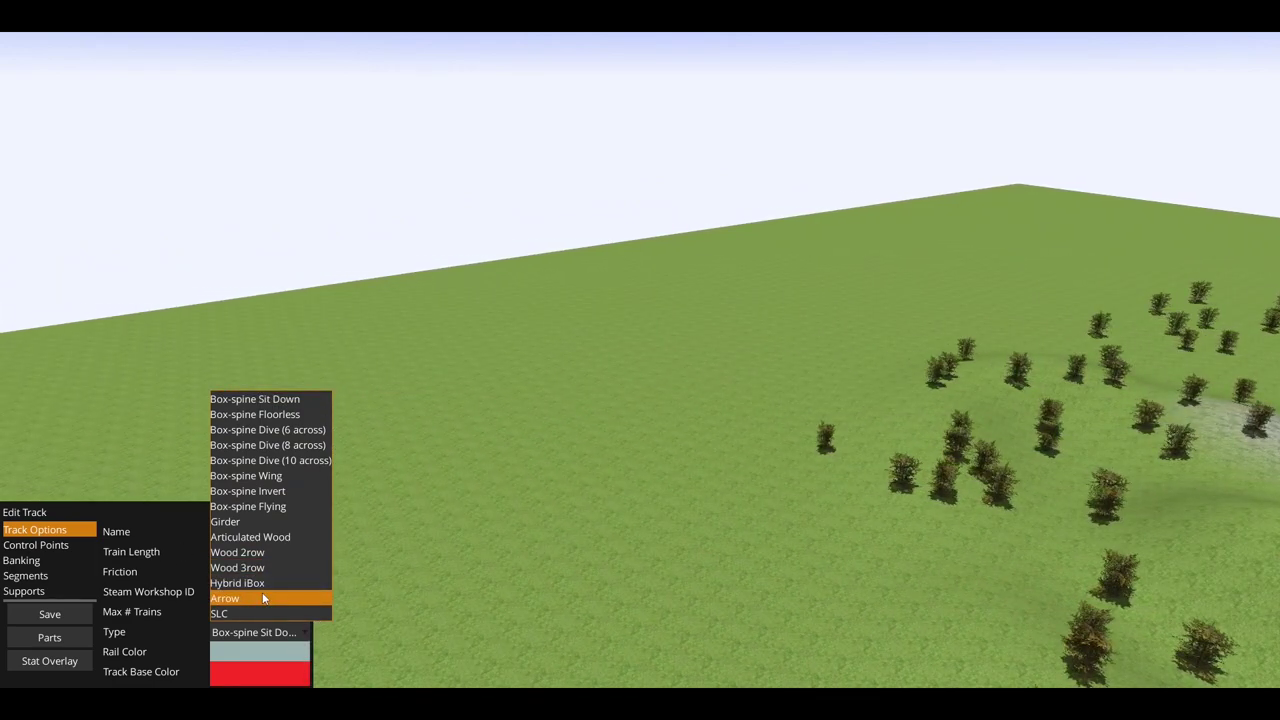
pyautogui.click(264, 598)
pyautogui.click(43, 562)
pyautogui.click(40, 545)
pyautogui.click(36, 531)
pyautogui.click(40, 545)
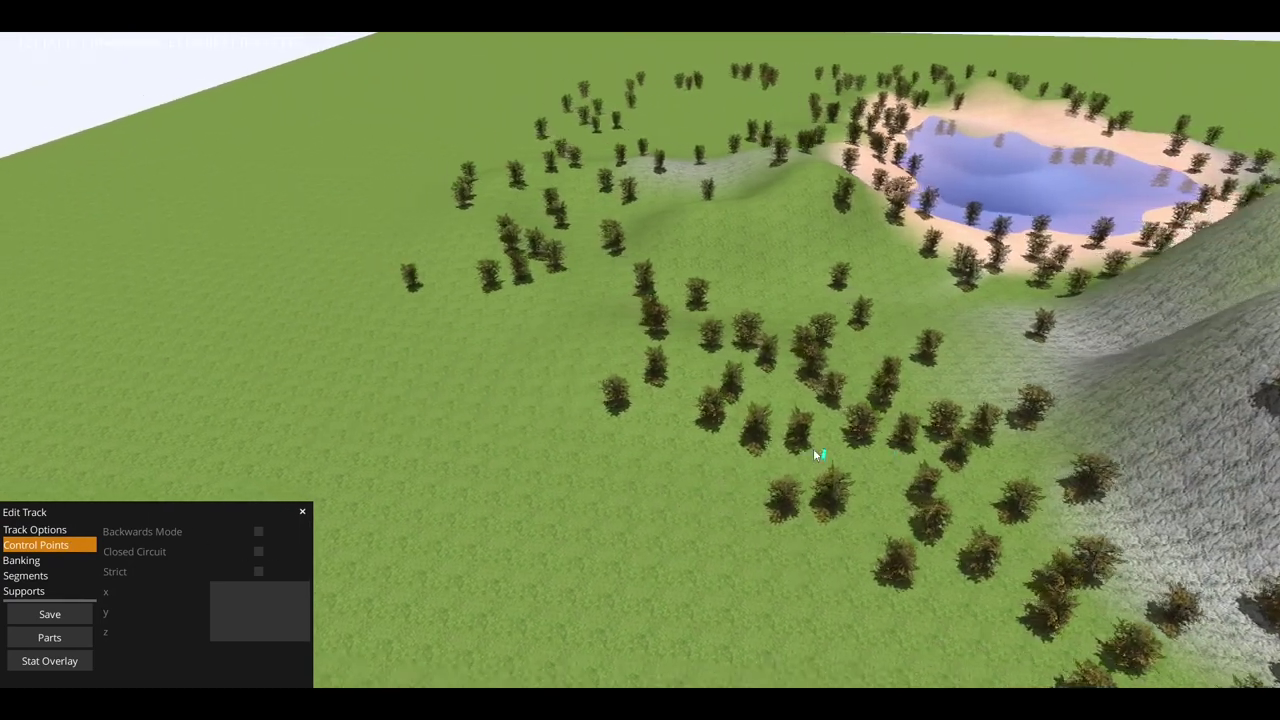
# Place two control points on the open grass beside the trees to form a low straight track about 44 m long
pyautogui.press('a')
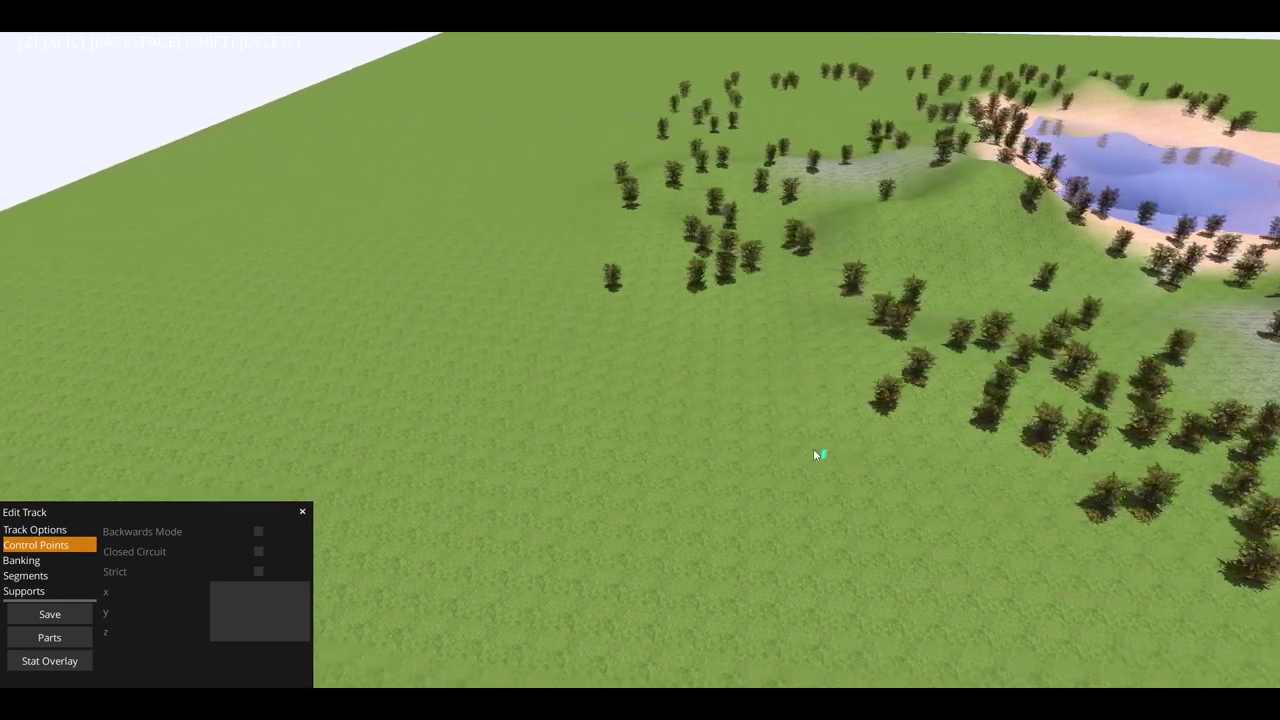
pyautogui.press('w')
pyautogui.press('d')
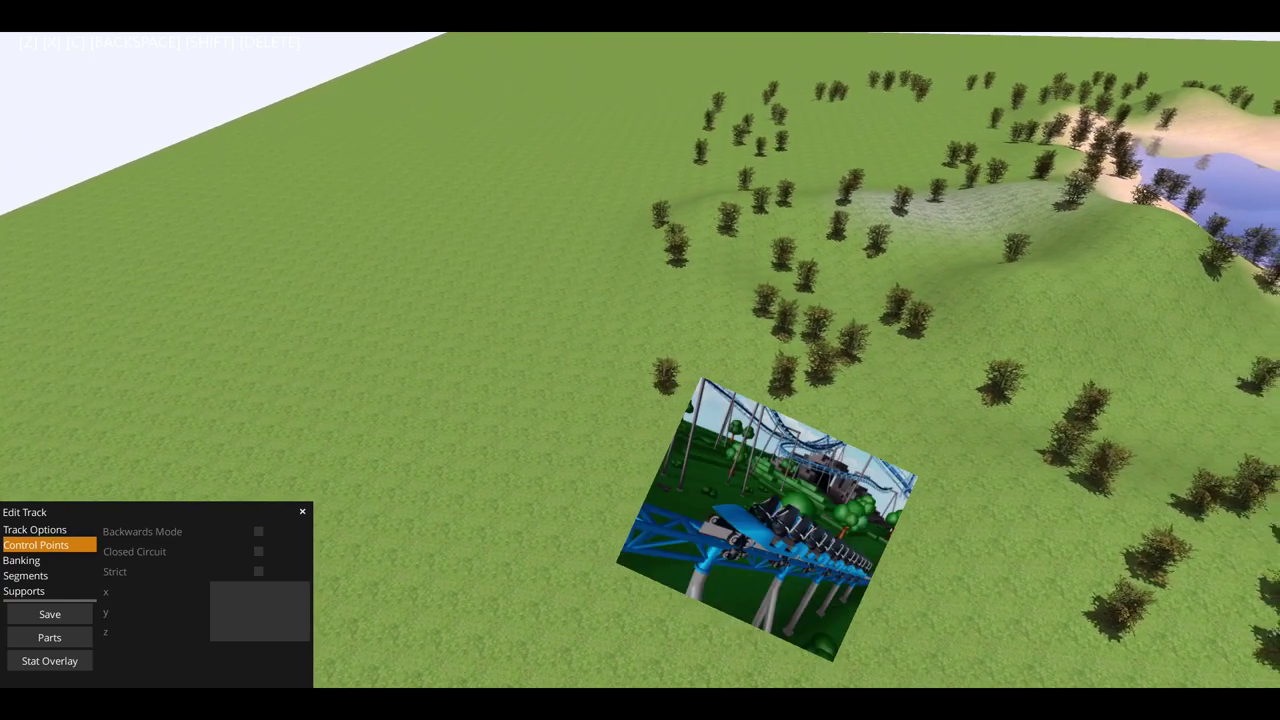
pyautogui.scroll(3, 701, 434)
pyautogui.scroll(-3, 690, 428)
pyautogui.scroll(3, 660, 413)
pyautogui.press('w')
pyautogui.press('a')
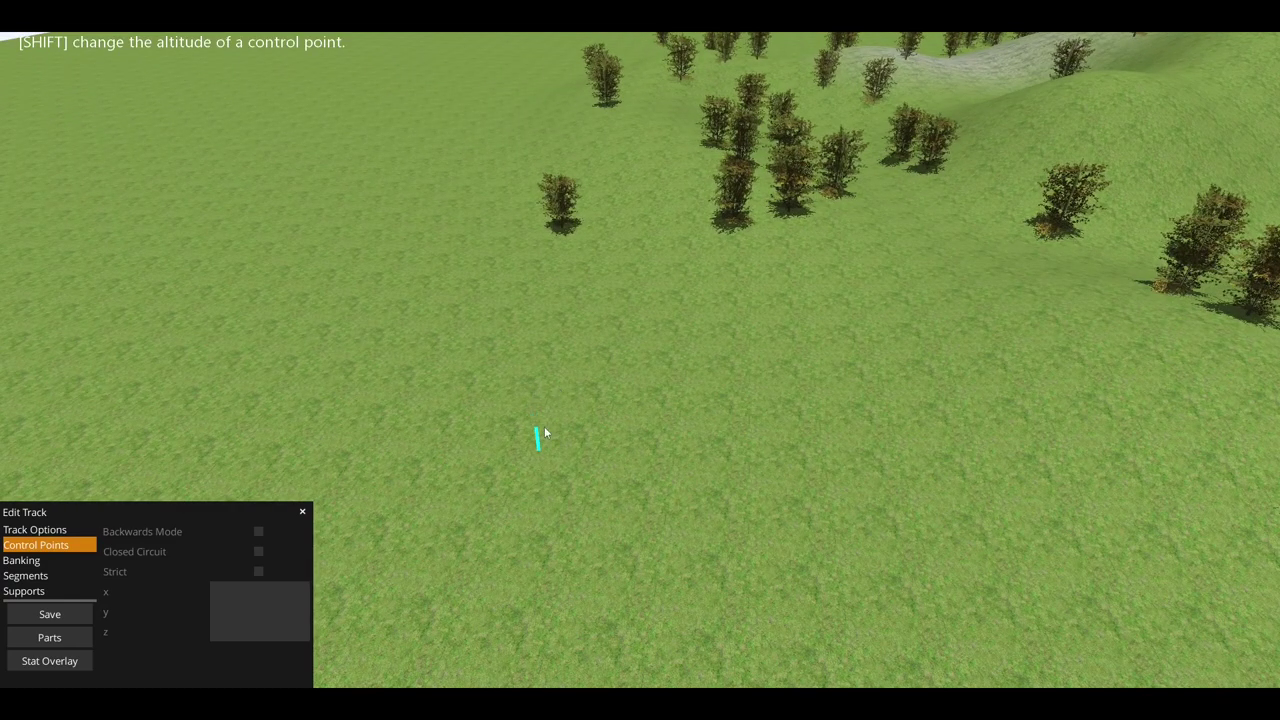
pyautogui.click(545, 431)
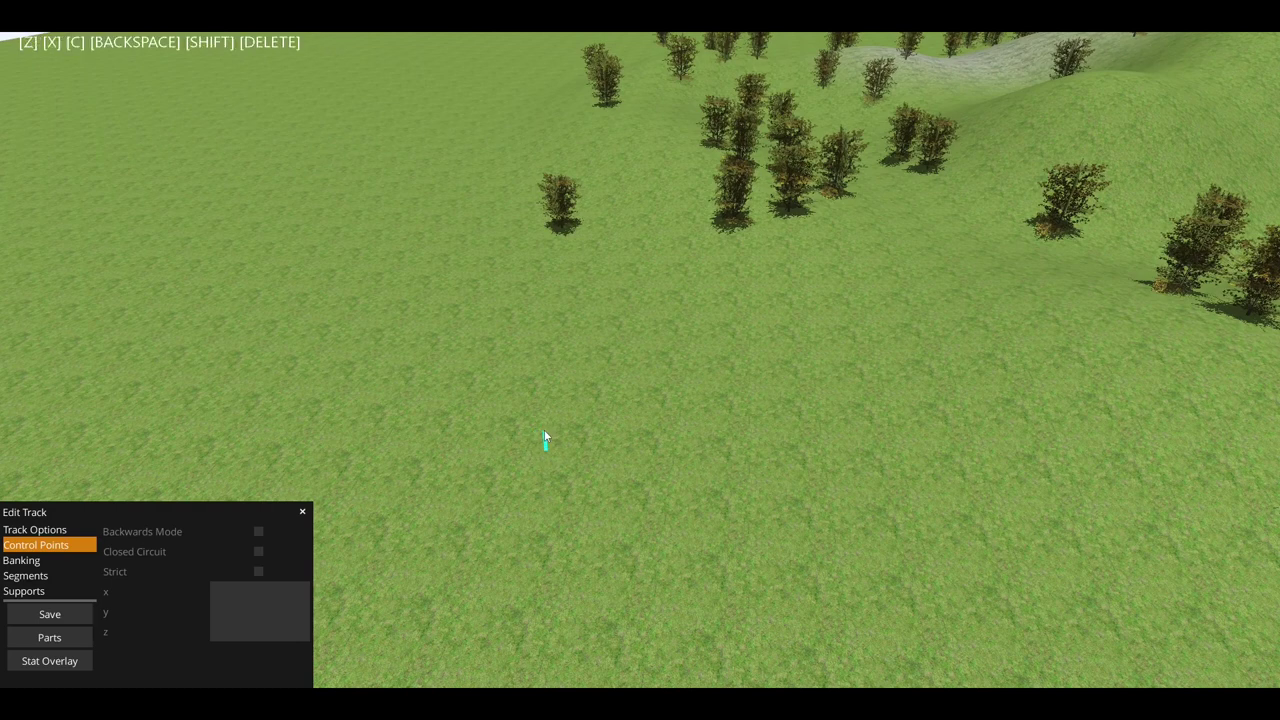
pyautogui.click(1025, 443)
pyautogui.press('shift')
pyautogui.moveTo(424, 430); pyautogui.dragTo(425, 415)
pyautogui.press('s')
pyautogui.scroll(2, 547, 334)
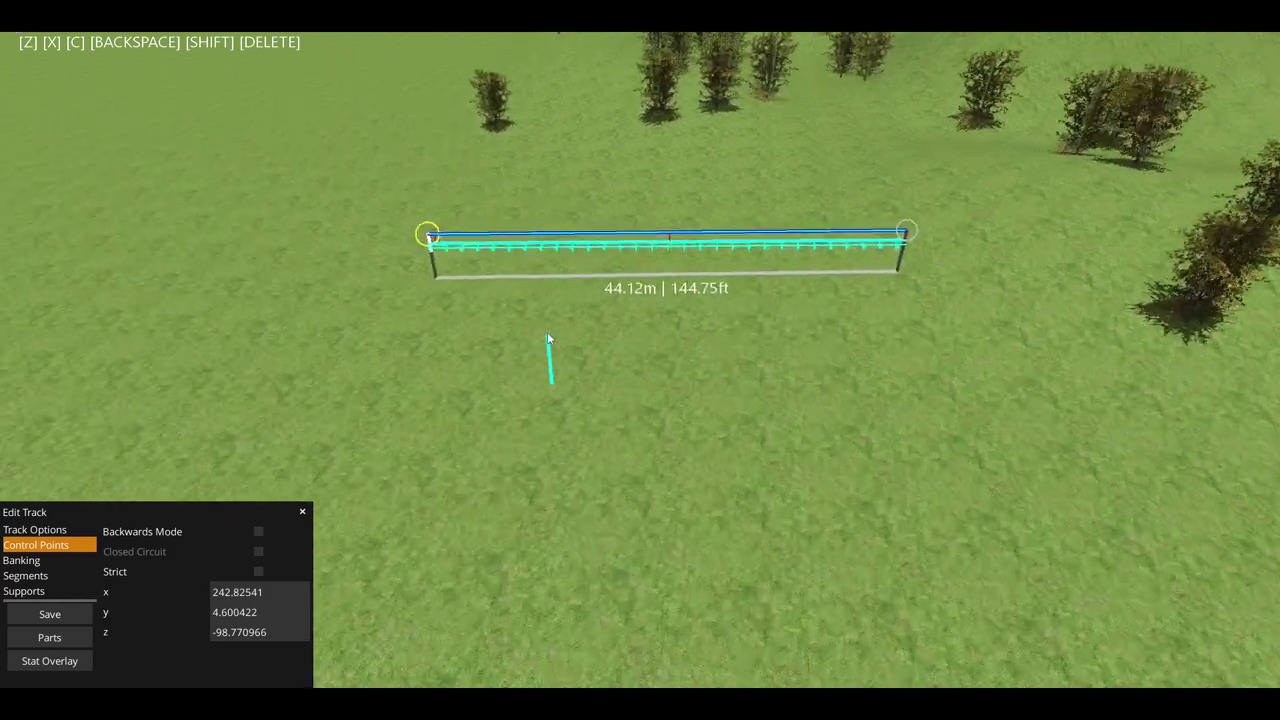
# Add a slightly raised control point about 13 m past the straight's end and adjust the altitude where they join
pyautogui.scroll(5, 527, 336)
pyautogui.press('w')
pyautogui.press('s')
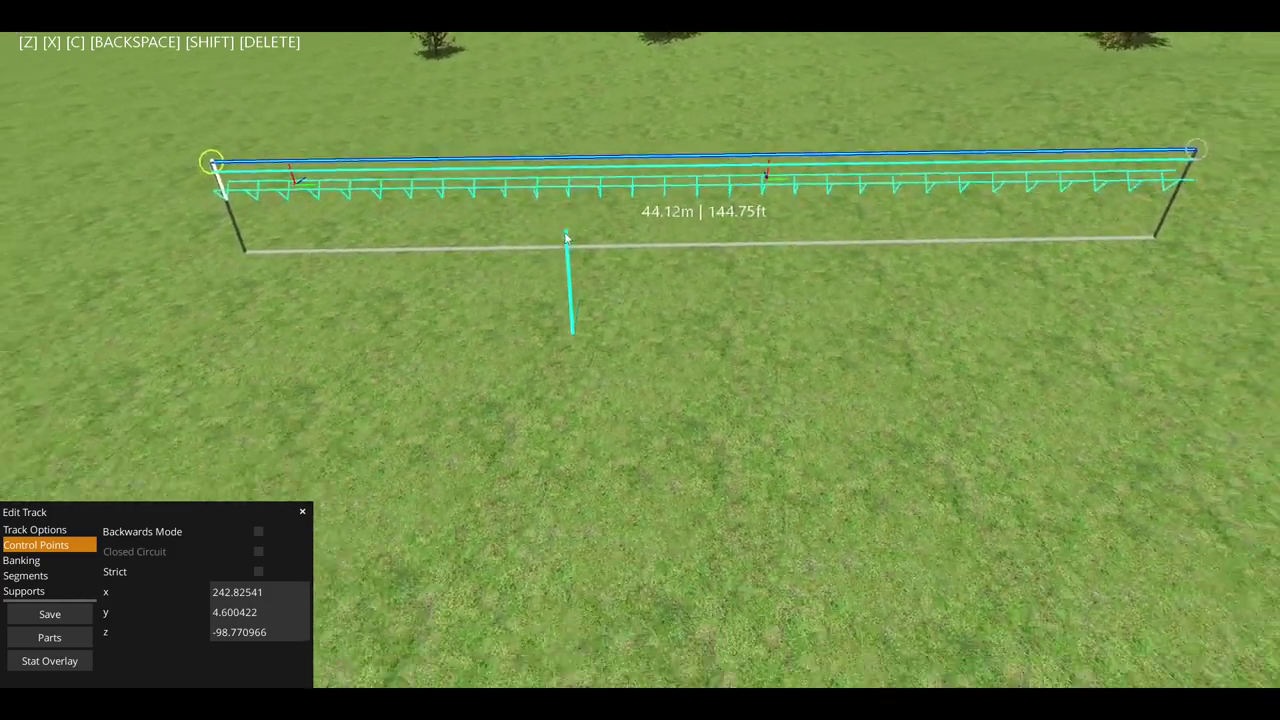
pyautogui.scroll(-3, 562, 237)
pyautogui.press('d')
pyautogui.press('w')
pyautogui.press('shift')
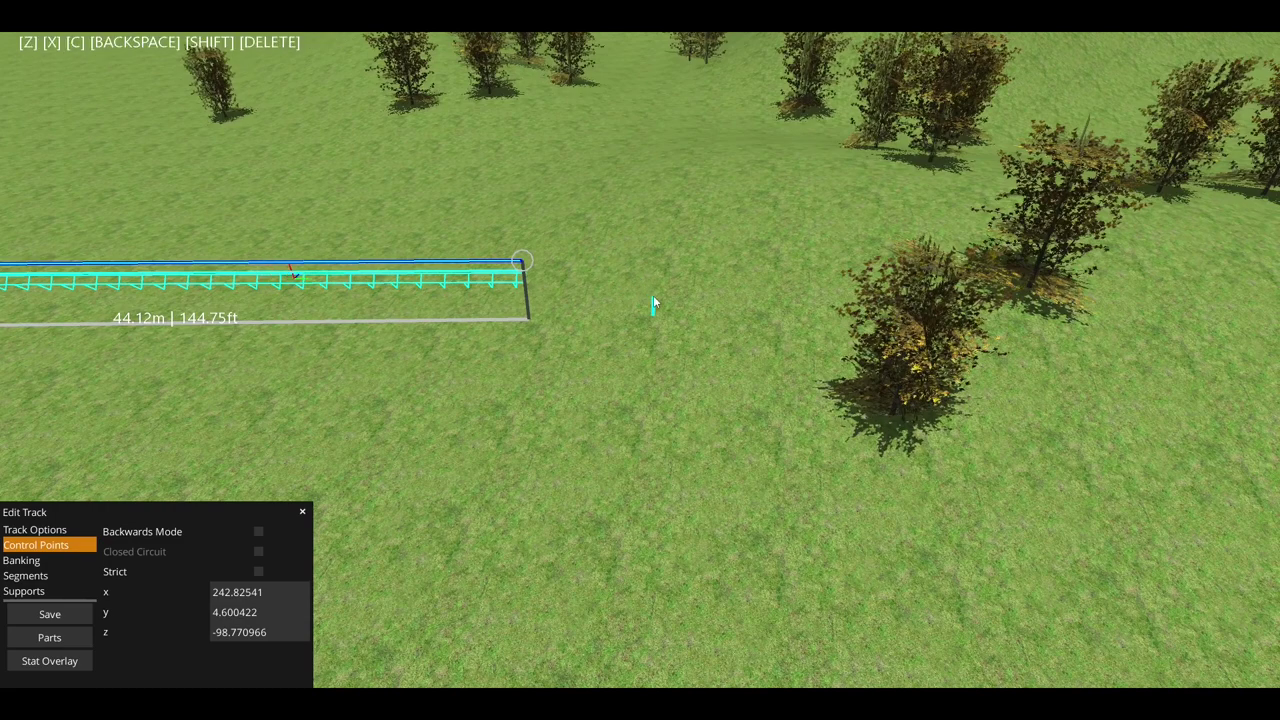
pyautogui.press('shift')
pyautogui.click(741, 252)
pyautogui.scroll(2, 540, 302)
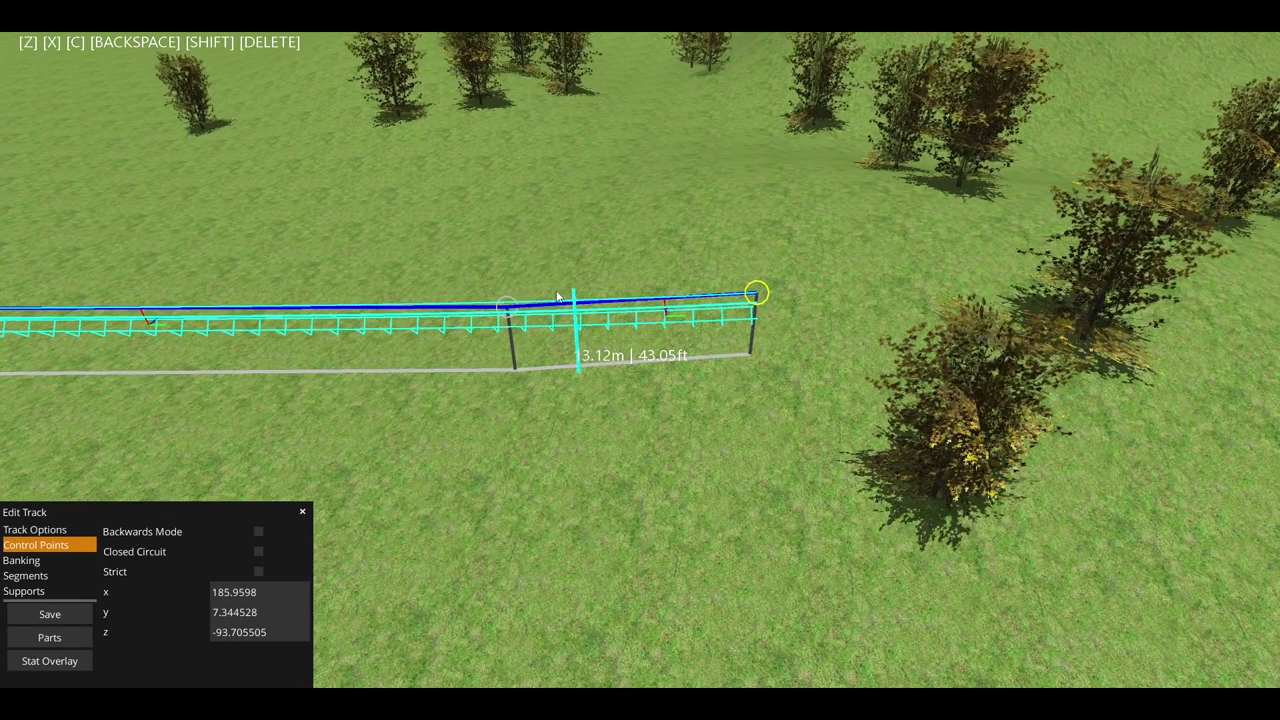
pyautogui.press('shift')
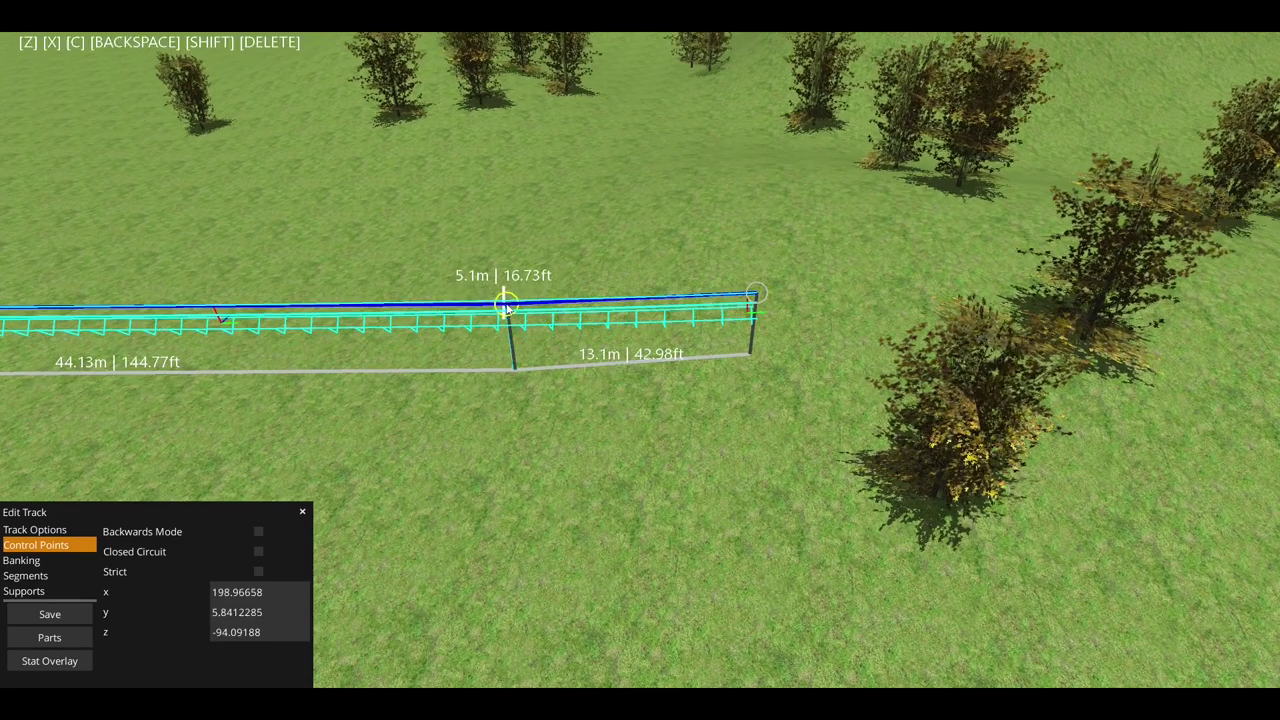
# Extend the track with a series of rising control points that curve up to a height of about 52
pyautogui.moveTo(483, 332); pyautogui.dragTo(454, 356)
pyautogui.press('w')
pyautogui.press('a')
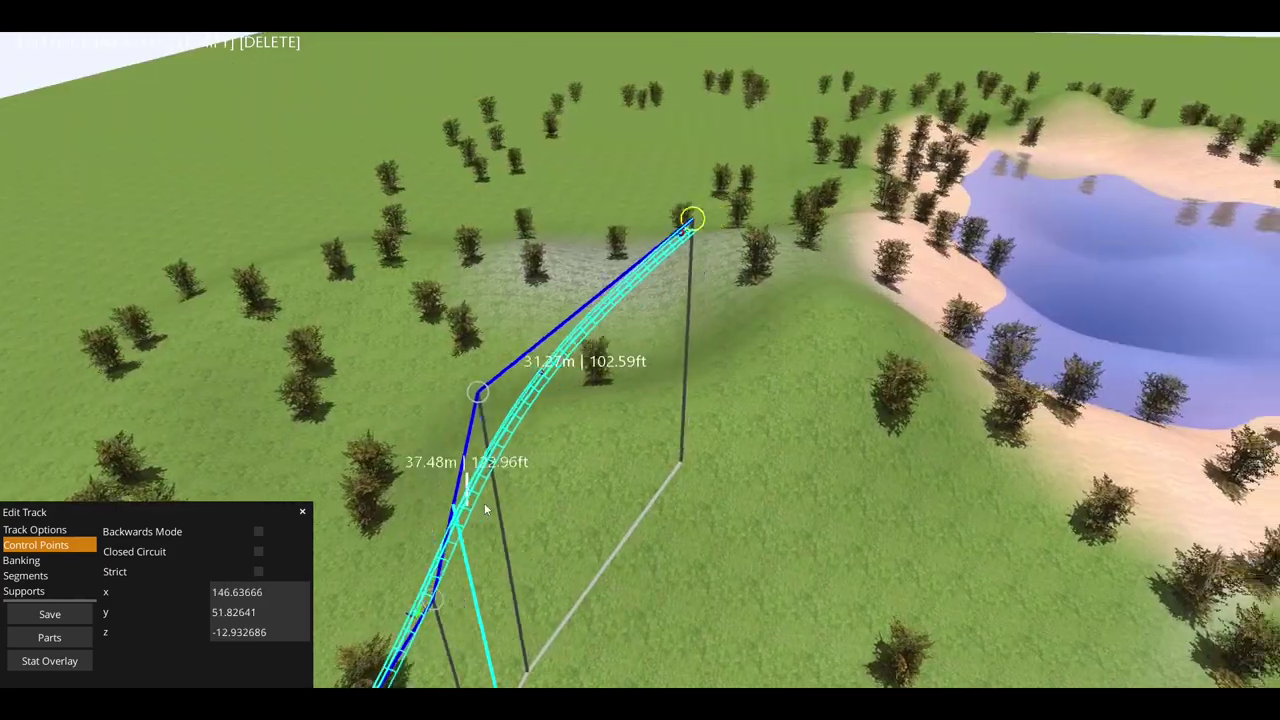
# Reposition the climb's end control point about 25 m from the previous one and raise it to a height of about 66
pyautogui.press('d')
pyautogui.press('s')
pyautogui.press('w')
pyautogui.press('shift')
pyautogui.moveTo(620, 207); pyautogui.dragTo(568, 153)
pyautogui.press('s')
pyautogui.press('a')
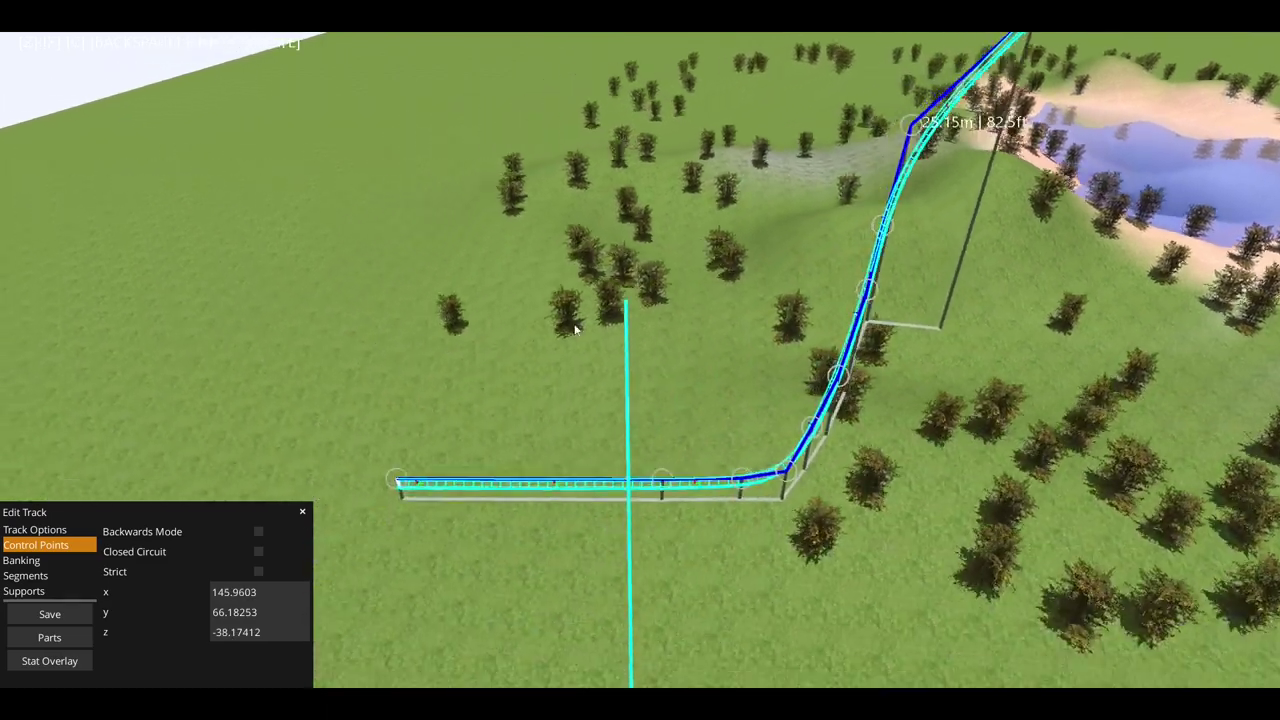
# Add a low control point beyond the climb and raise the hilltop control point to a height of about 182
pyautogui.press('d')
pyautogui.press('w')
pyautogui.press('s')
pyautogui.press('w')
pyautogui.press('a')
pyautogui.press('d')
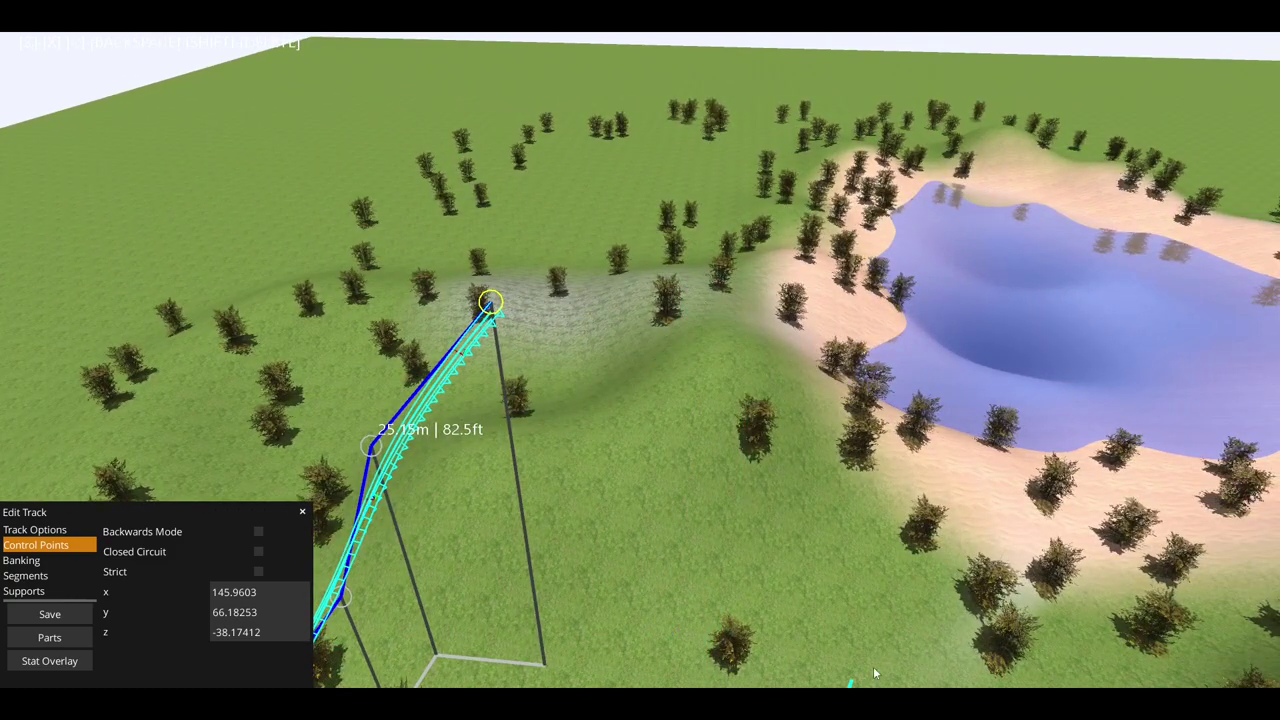
pyautogui.click(725, 622)
pyautogui.moveTo(490, 303); pyautogui.dragTo(505, 82)
pyautogui.scroll(-5, 413, 38)
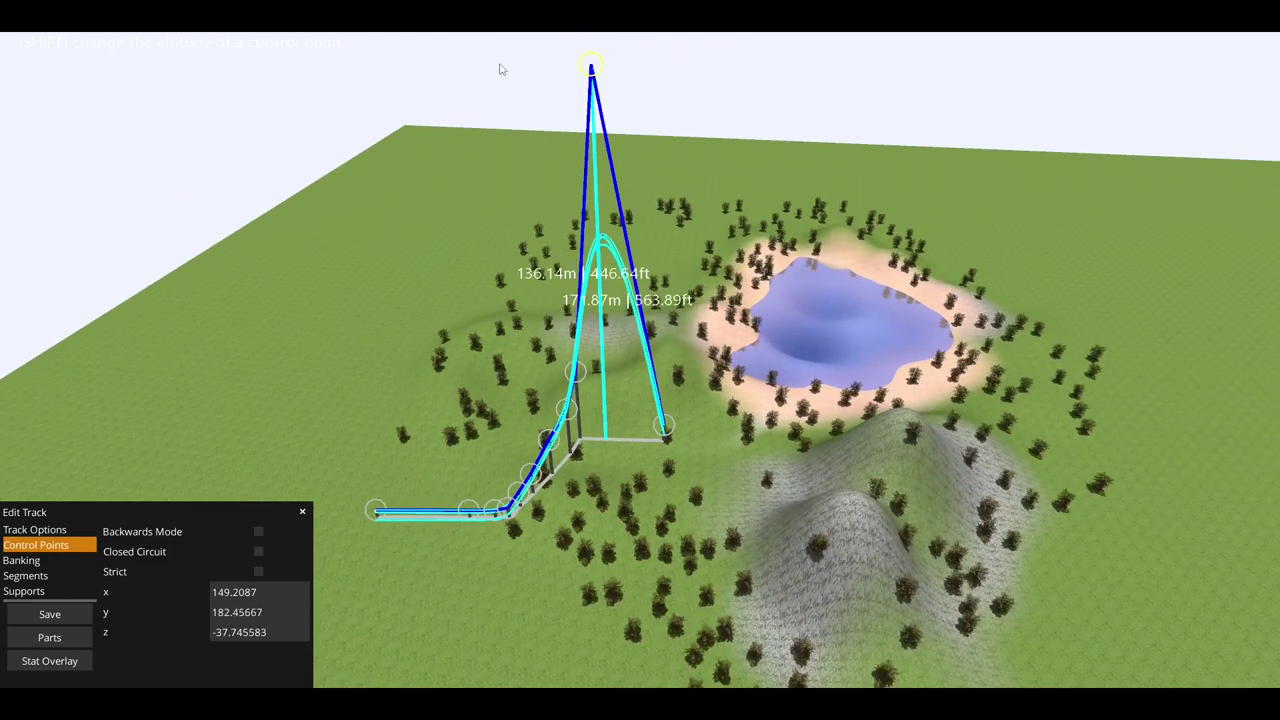
# Examine the shape of the tall hill's crest and both of its slopes
pyautogui.scroll(10, 511, 137)
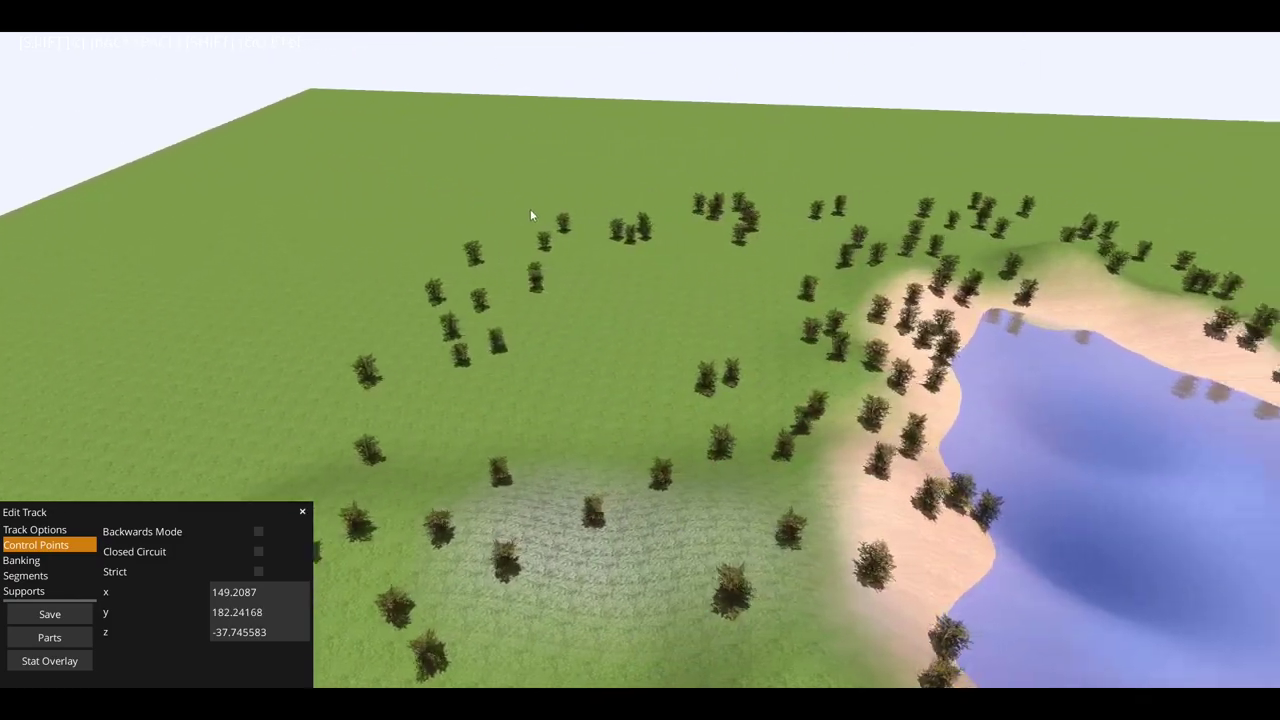
pyautogui.scroll(-5, 530, 210)
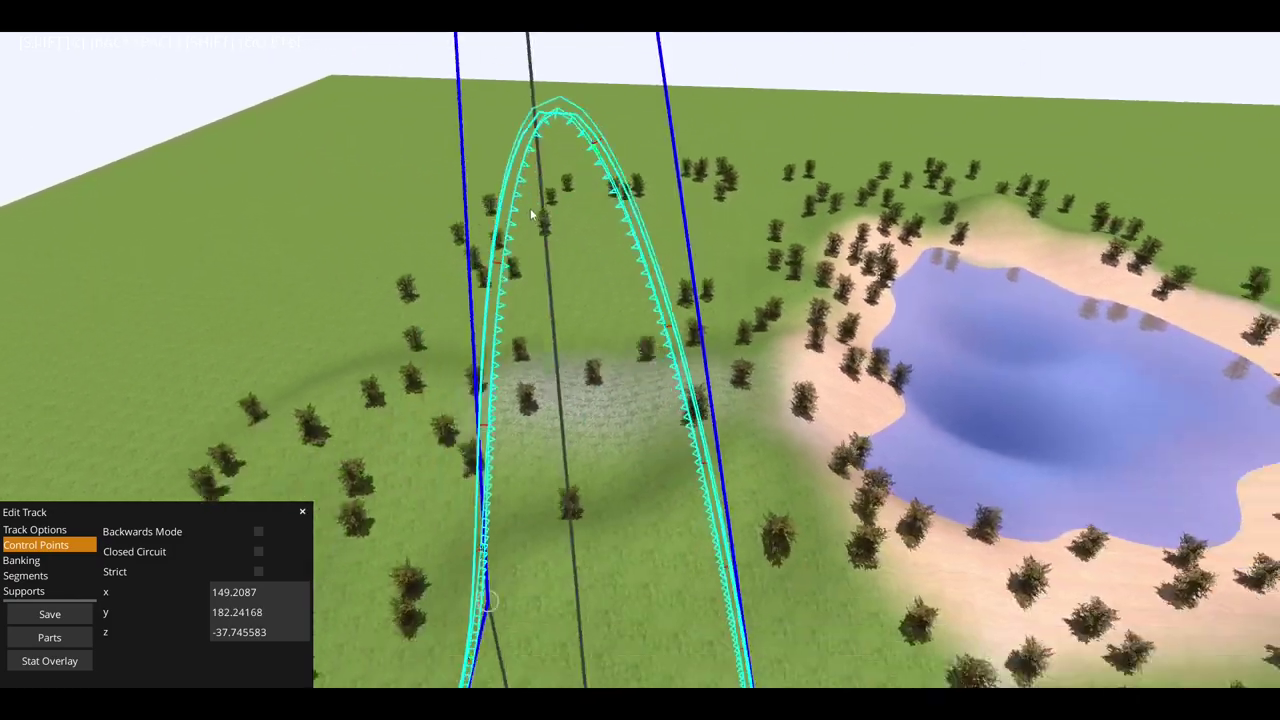
pyautogui.scroll(3, 530, 210)
pyautogui.moveTo(511, 233); pyautogui.dragTo(588, 317)
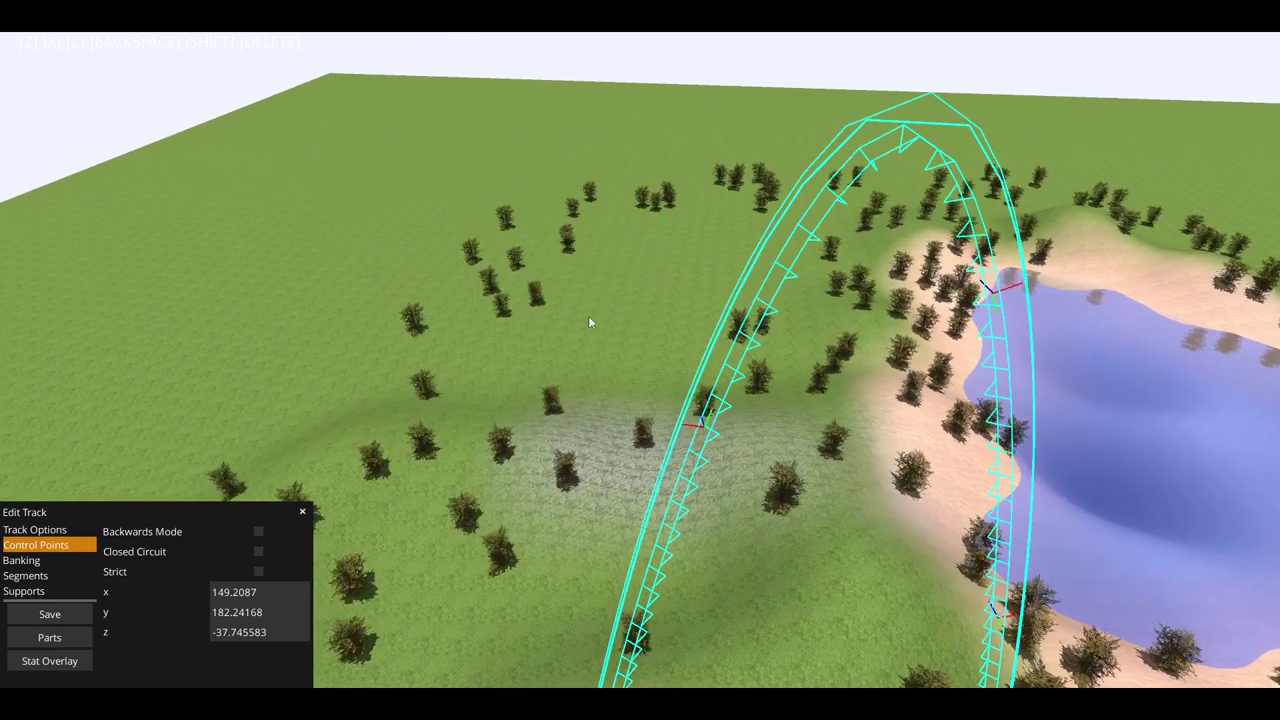
pyautogui.press('d')
pyautogui.press('a')
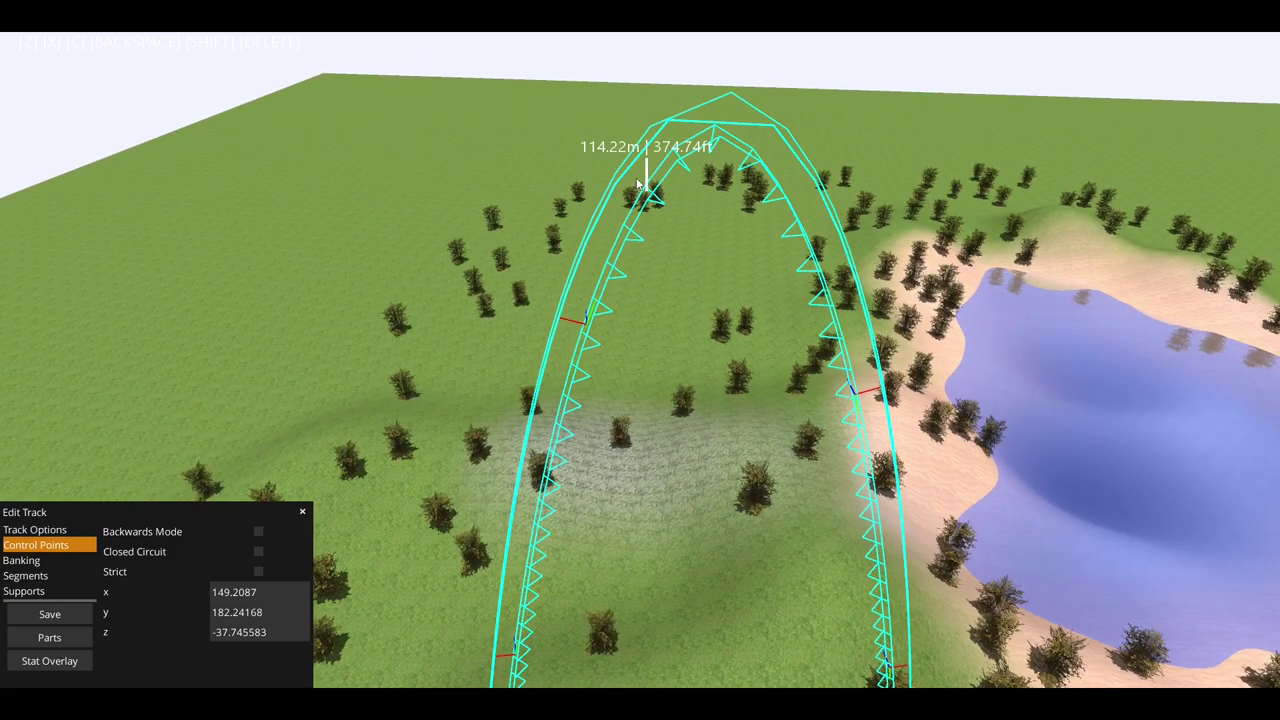
pyautogui.moveTo(637, 184); pyautogui.dragTo(637, 85)
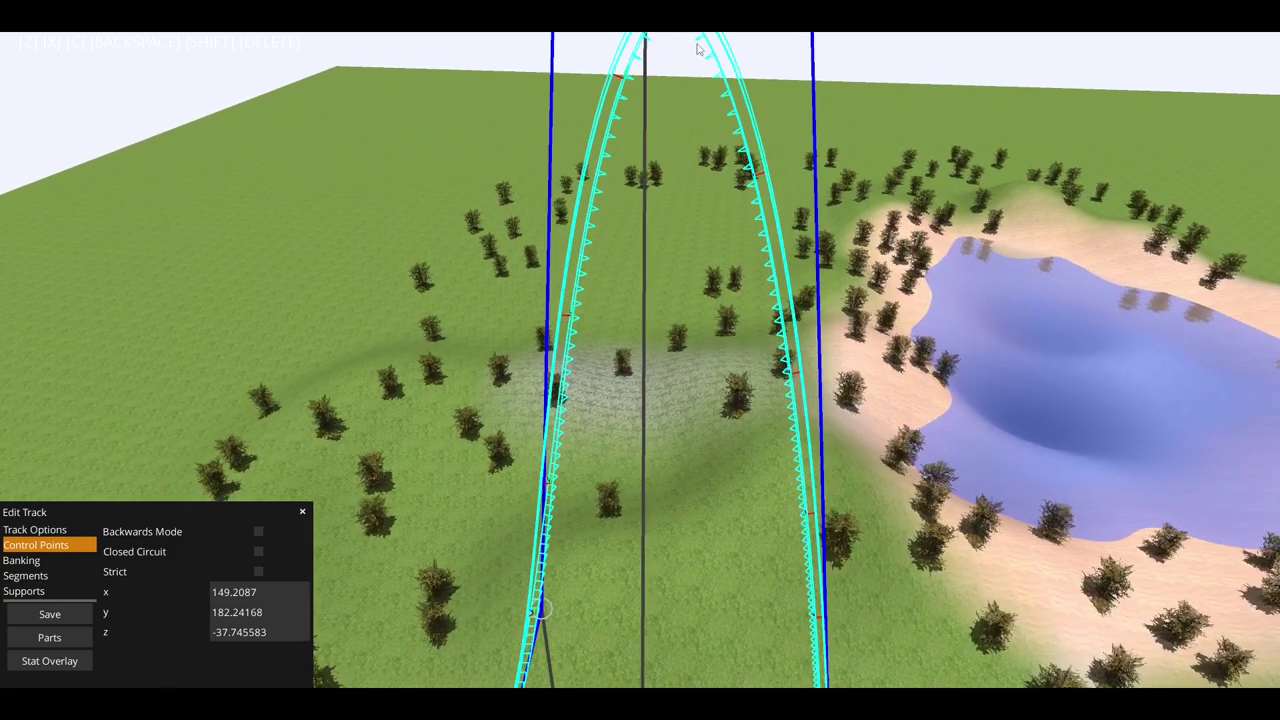
pyautogui.scroll(-8, 697, 48)
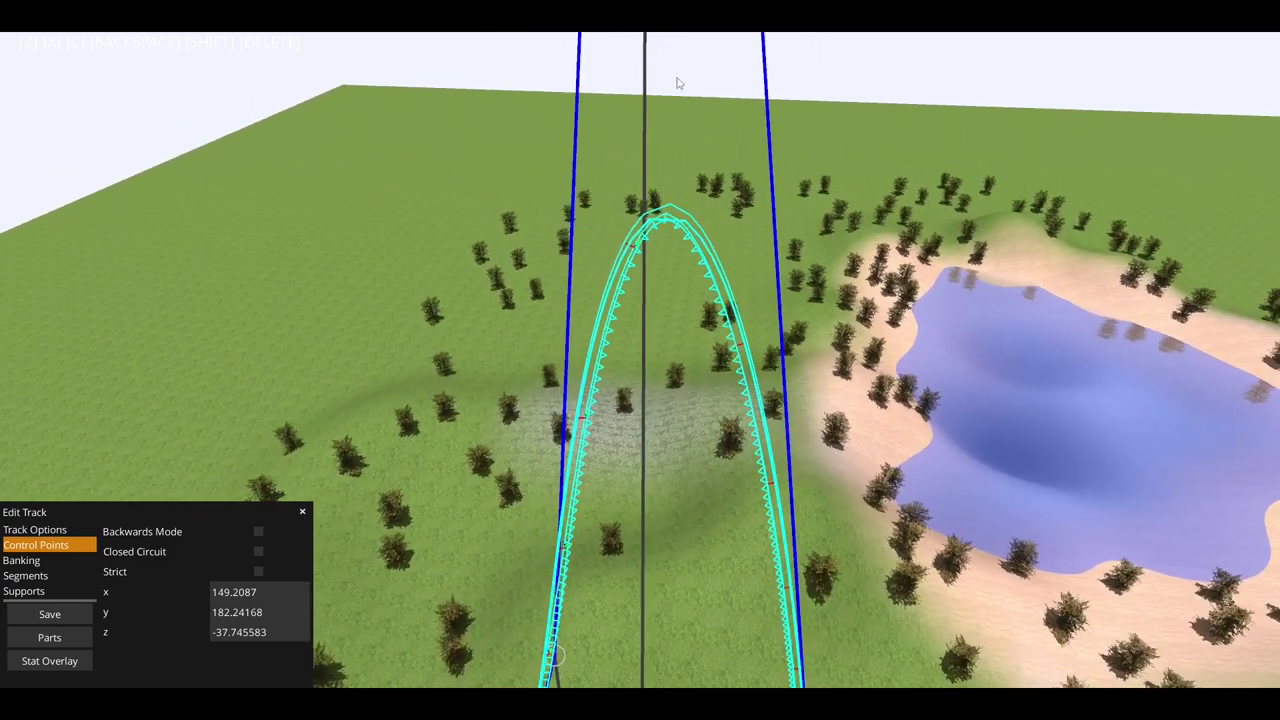
pyautogui.scroll(-1, 660, 100)
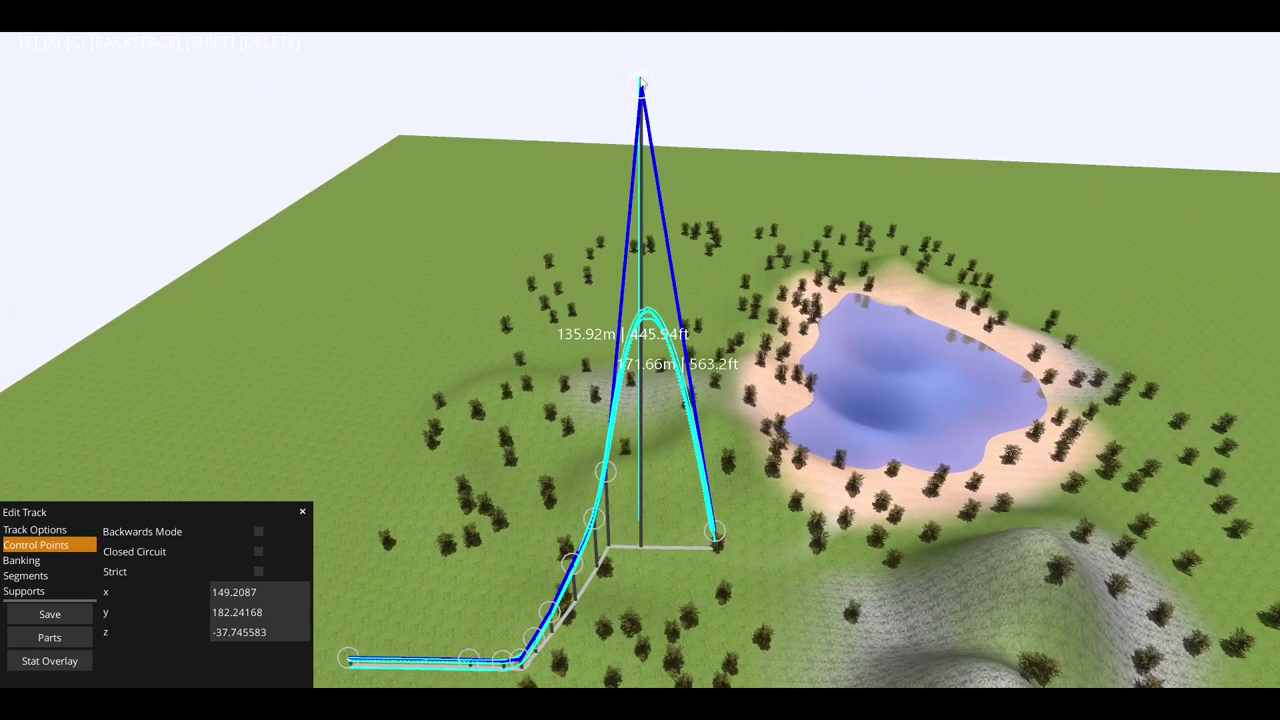
# Raise the control point after the peak to a height of about 151 and add descending points at about 107 and 33
pyautogui.moveTo(641, 86); pyautogui.dragTo(641, 88)
pyautogui.moveTo(732, 532); pyautogui.dragTo(725, 209)
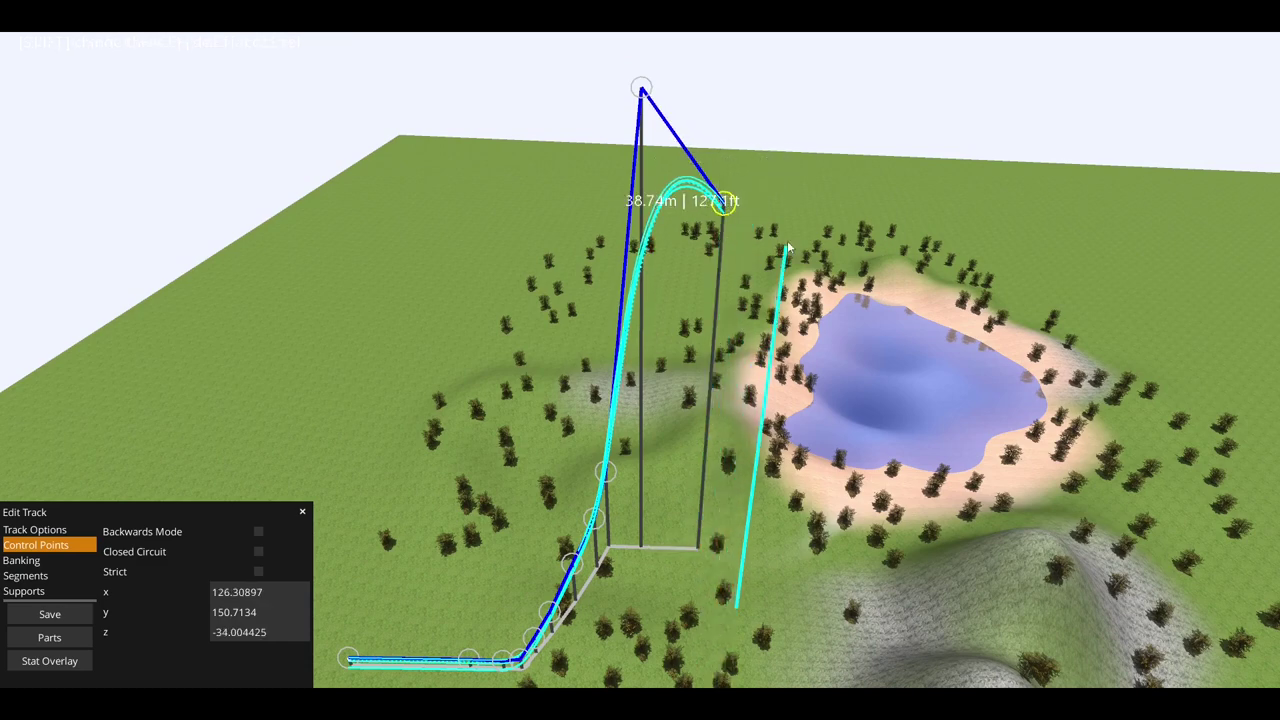
pyautogui.click(777, 338)
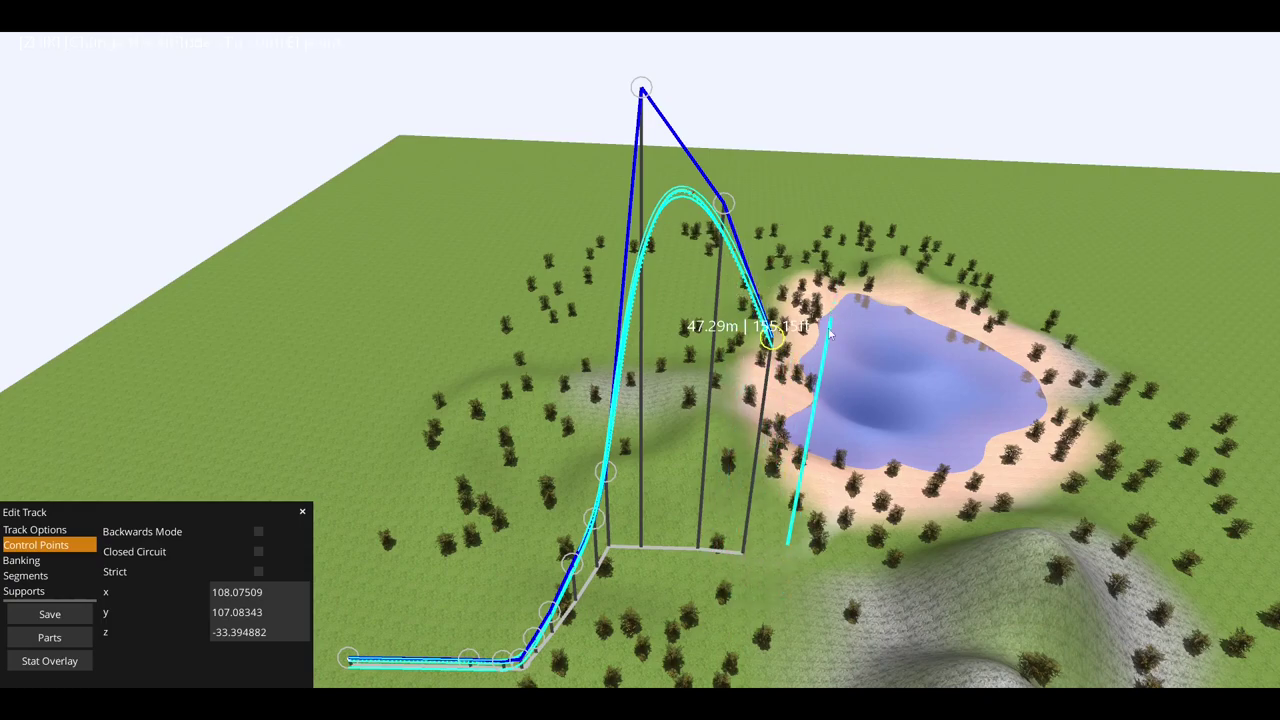
pyautogui.click(779, 508)
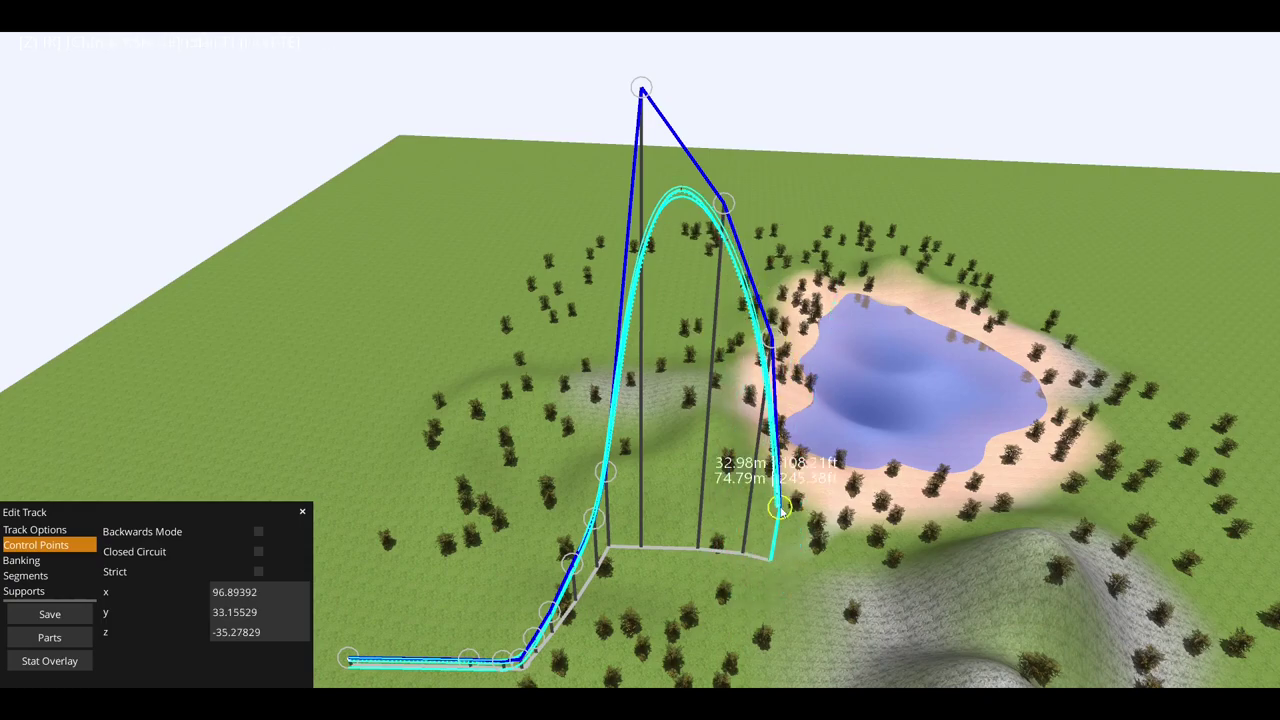
# Reposition the tall hill's control points and extend the track past the drop to a point at a height of about 86
pyautogui.press('w')
pyautogui.press('s')
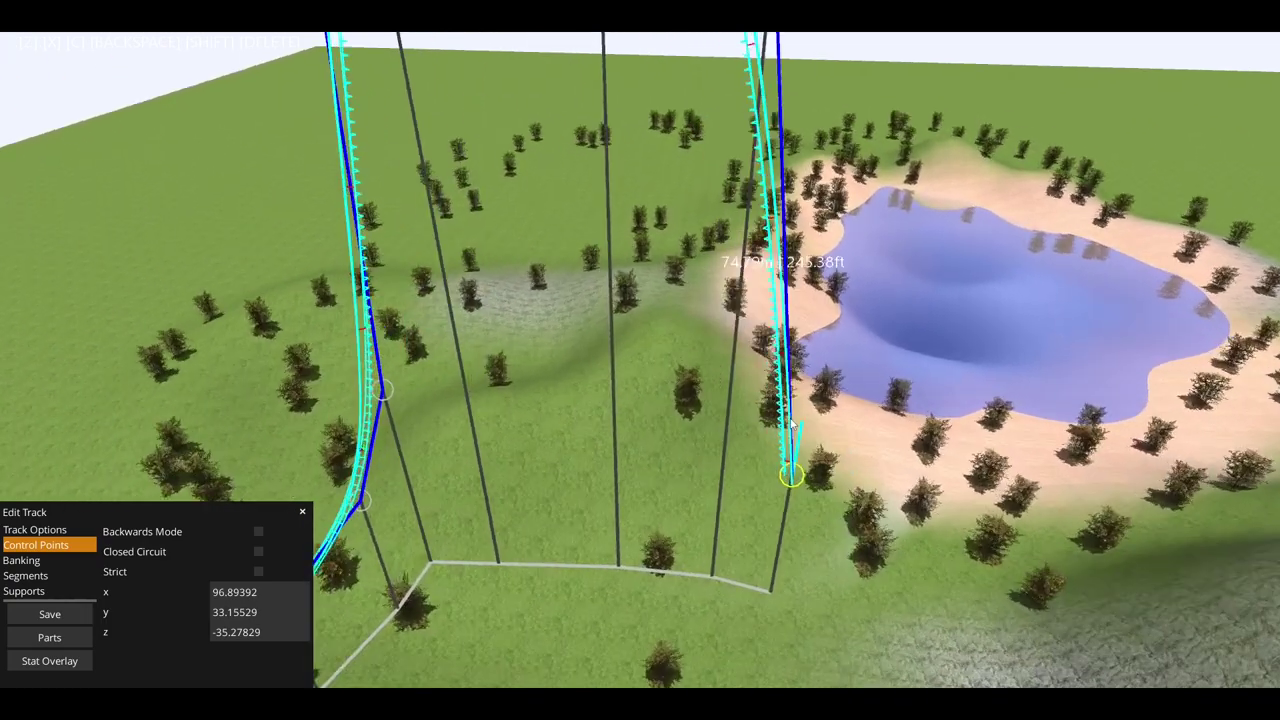
pyautogui.scroll(-5, 783, 417)
pyautogui.press('d')
pyautogui.press('s')
pyautogui.press('w')
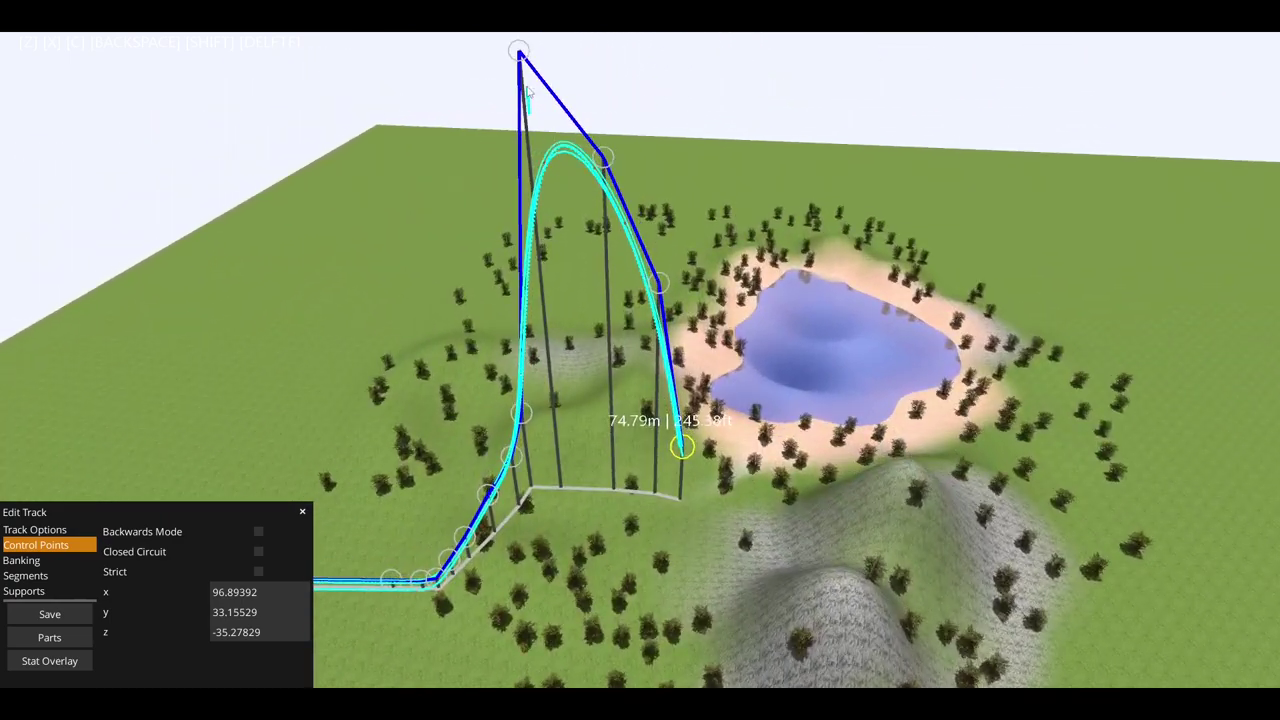
pyautogui.moveTo(519, 58); pyautogui.dragTo(544, 320)
pyautogui.moveTo(614, 116); pyautogui.dragTo(655, 286)
pyautogui.moveTo(649, 350); pyautogui.dragTo(790, 556)
pyautogui.moveTo(660, 287); pyautogui.dragTo(649, 482)
pyautogui.scroll(4, 651, 440)
pyautogui.scroll(5, 688, 355)
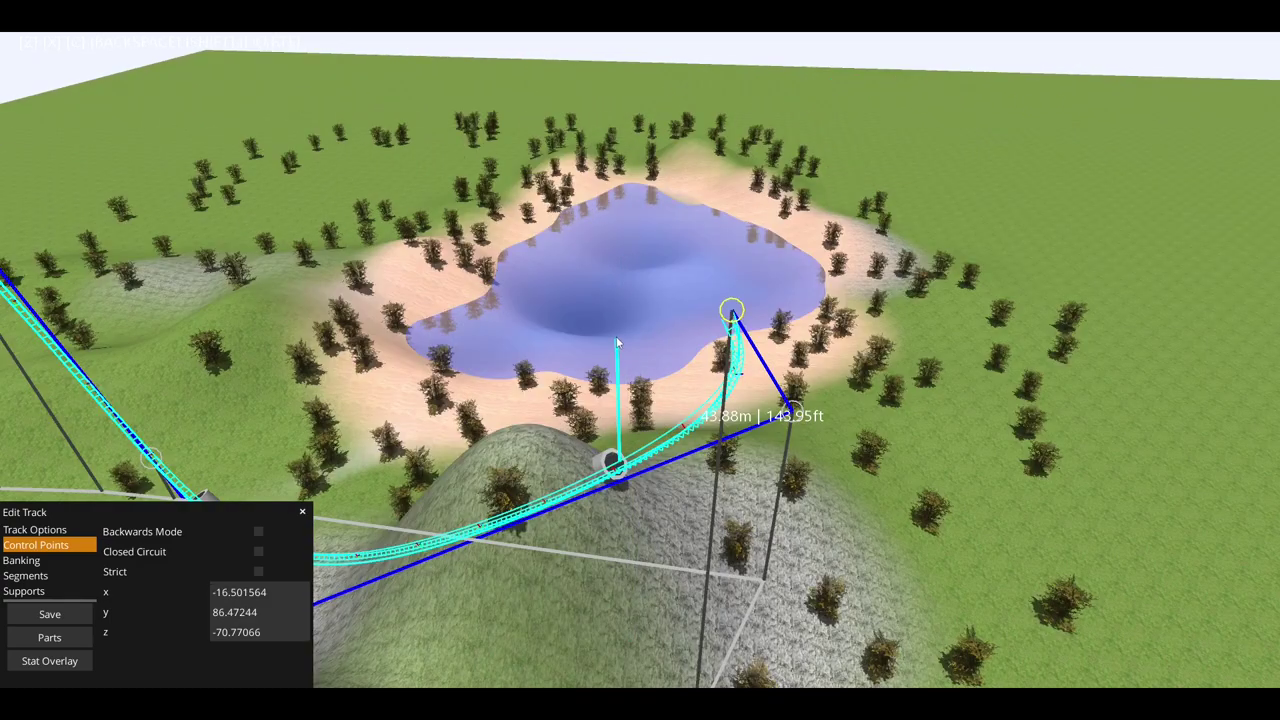
# Continue the loop beside the lake with two more control points, ending at a height of about 65
pyautogui.click(605, 305)
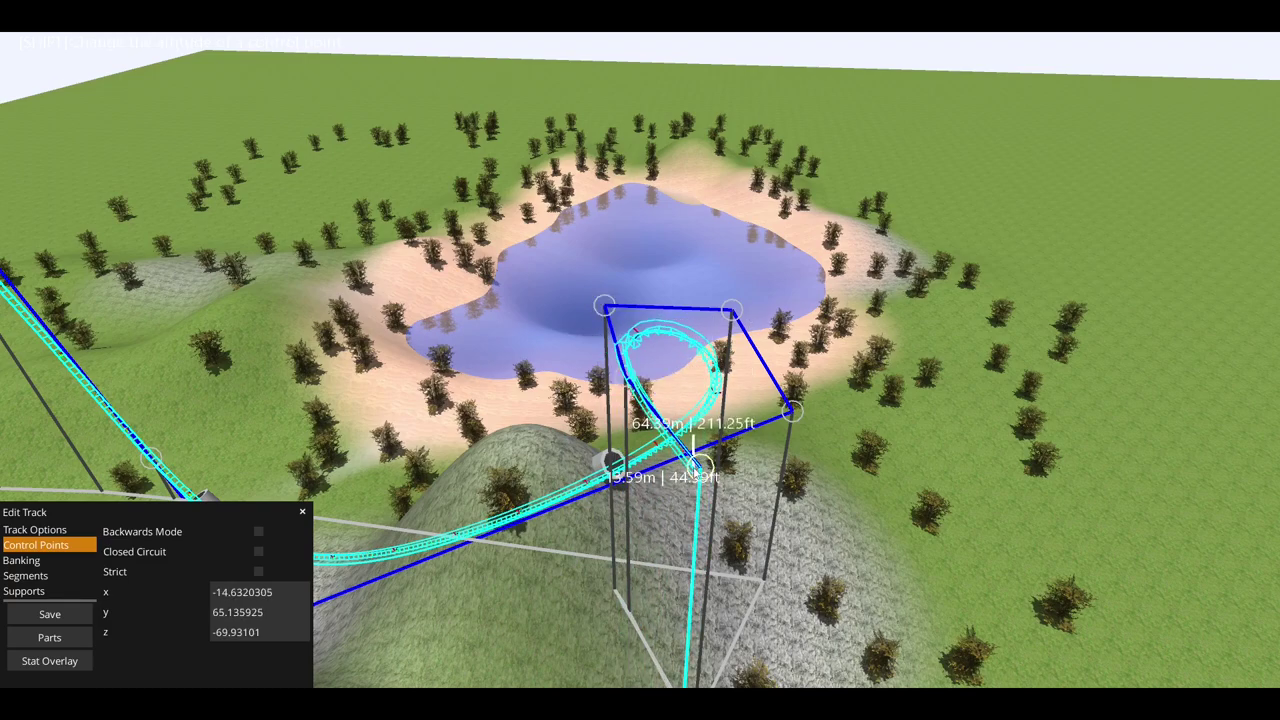
pyautogui.click(700, 467)
pyautogui.scroll(5, 705, 460)
pyautogui.scroll(-4, 705, 460)
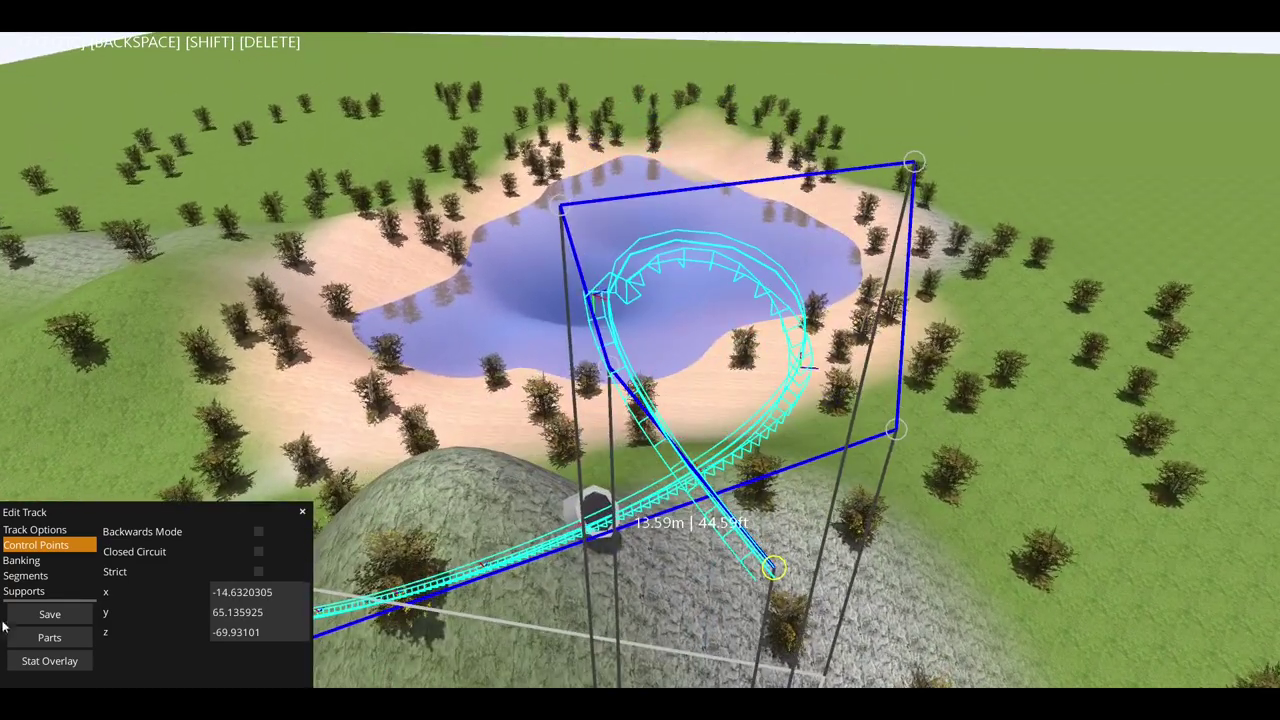
# Place banking nodes near the loop's top and on its exit, and raise the exit node's smoothness to the maximum
pyautogui.click(25, 576)
pyautogui.click(46, 558)
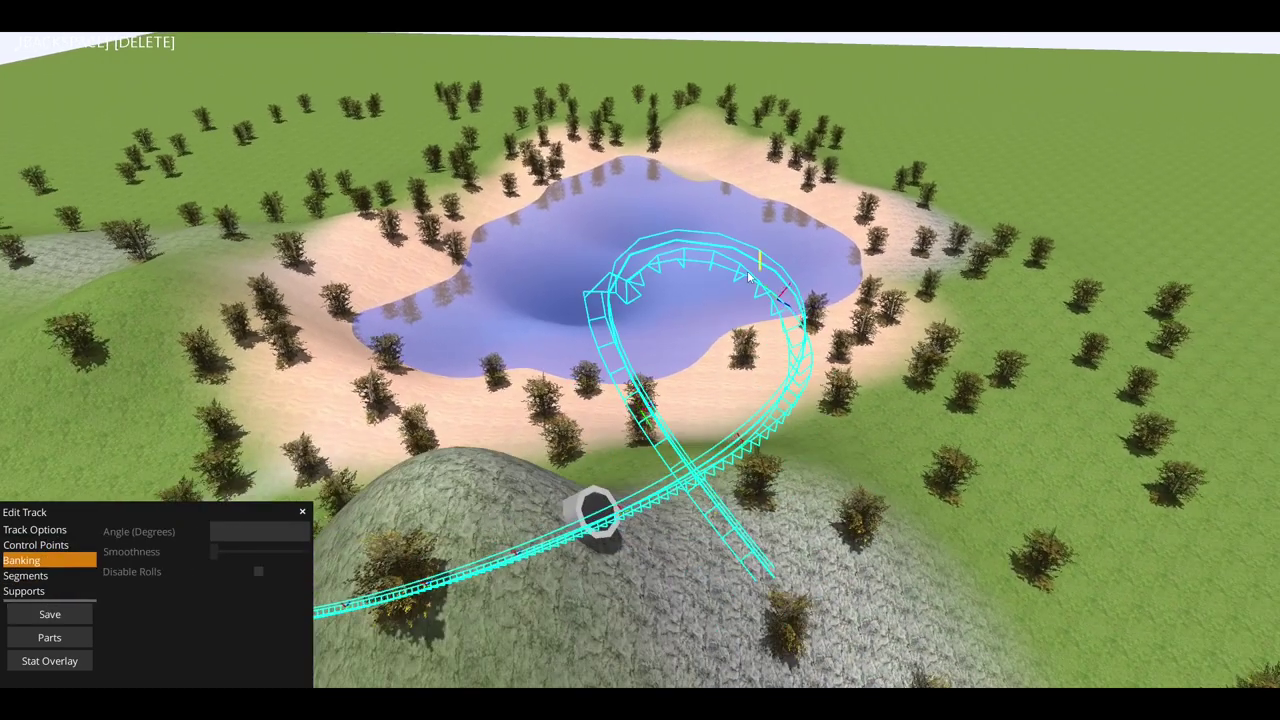
pyautogui.click(748, 274)
pyautogui.click(645, 390)
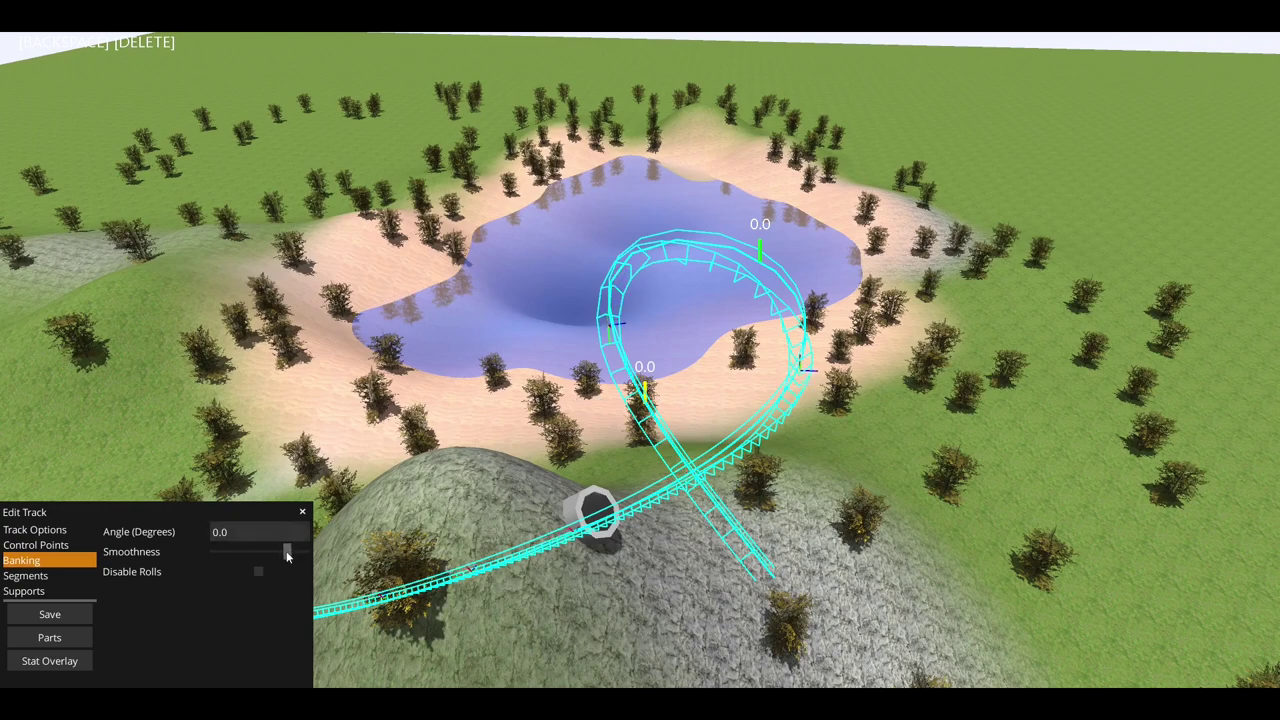
pyautogui.moveTo(357, 546); pyautogui.dragTo(572, 595)
pyautogui.press('d')
pyautogui.press('a')
pyautogui.click(231, 532)
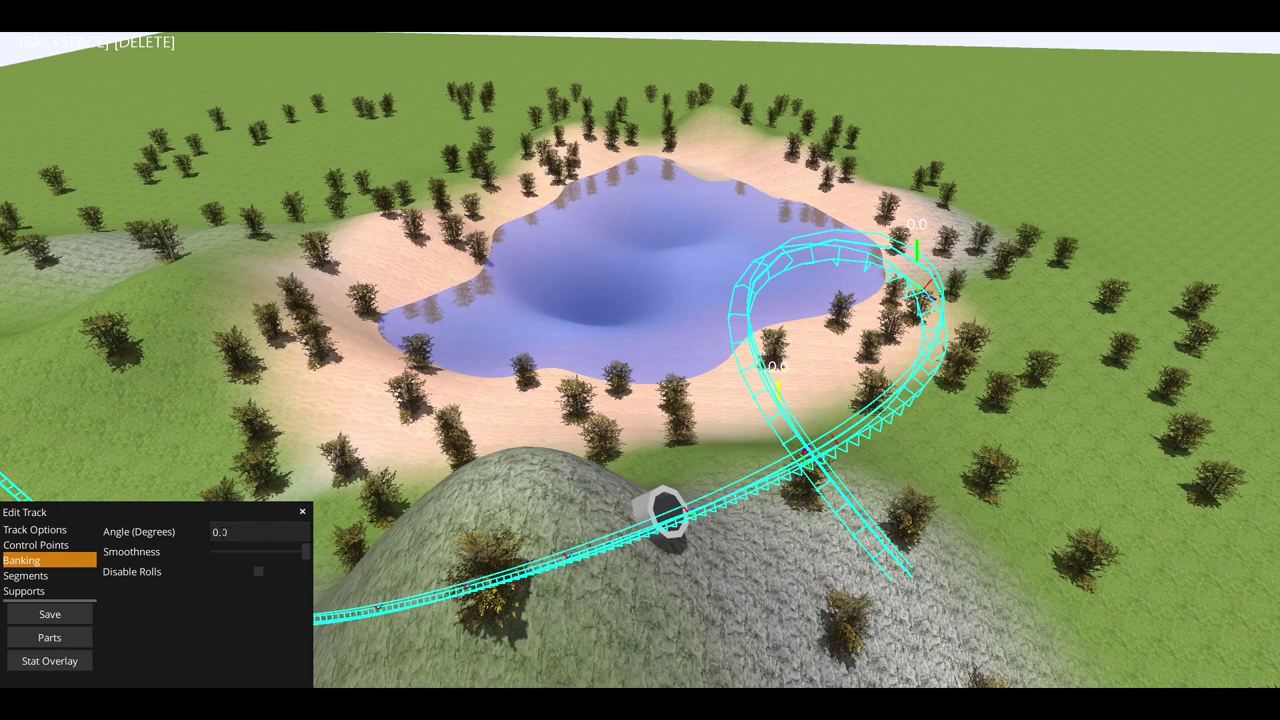
# Stretch the banking nodes along the loop so they cover its crown, entry side and upper exit
pyautogui.moveTo(922, 260)
pyautogui.mouseDown()
pyautogui.moveTo(877, 247)
pyautogui.moveTo(737, 261)
pyautogui.mouseUp()
pyautogui.moveTo(746, 305); pyautogui.dragTo(749, 273)
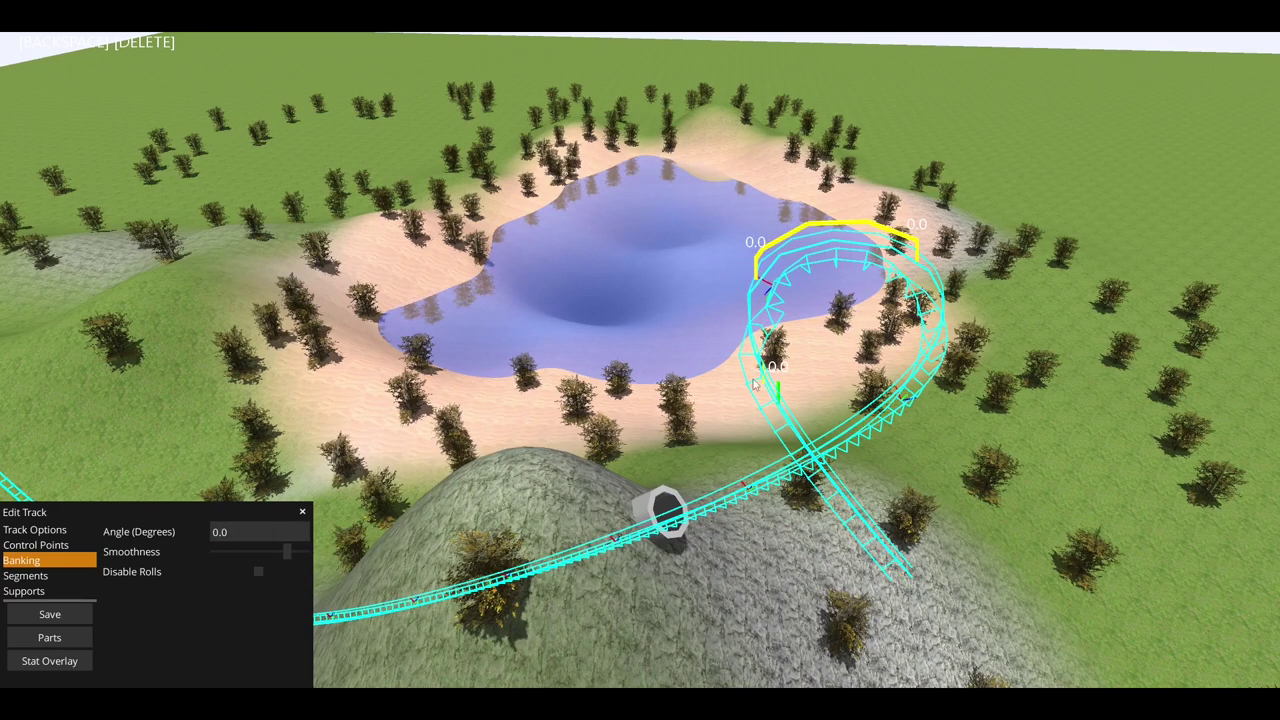
pyautogui.moveTo(788, 392)
pyautogui.mouseDown()
pyautogui.moveTo(762, 365)
pyautogui.moveTo(826, 468)
pyautogui.moveTo(770, 440)
pyautogui.mouseUp()
pyautogui.press('d')
pyautogui.press('d')
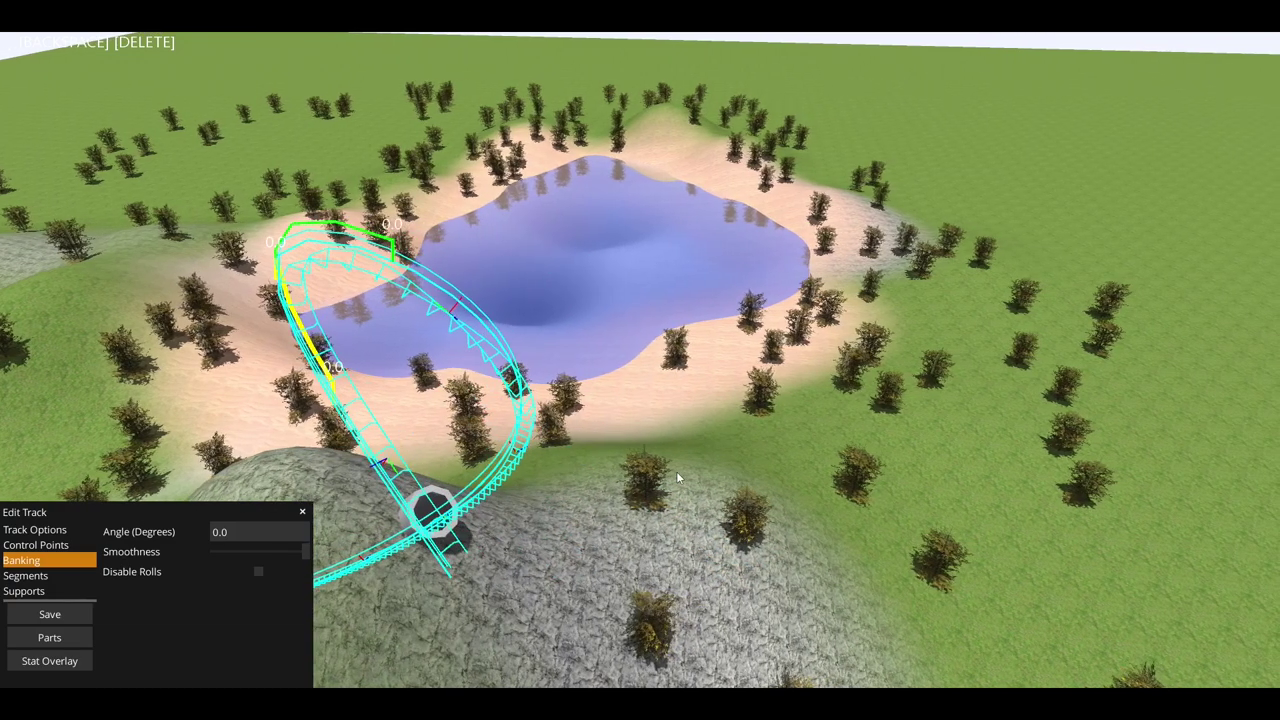
pyautogui.press('a')
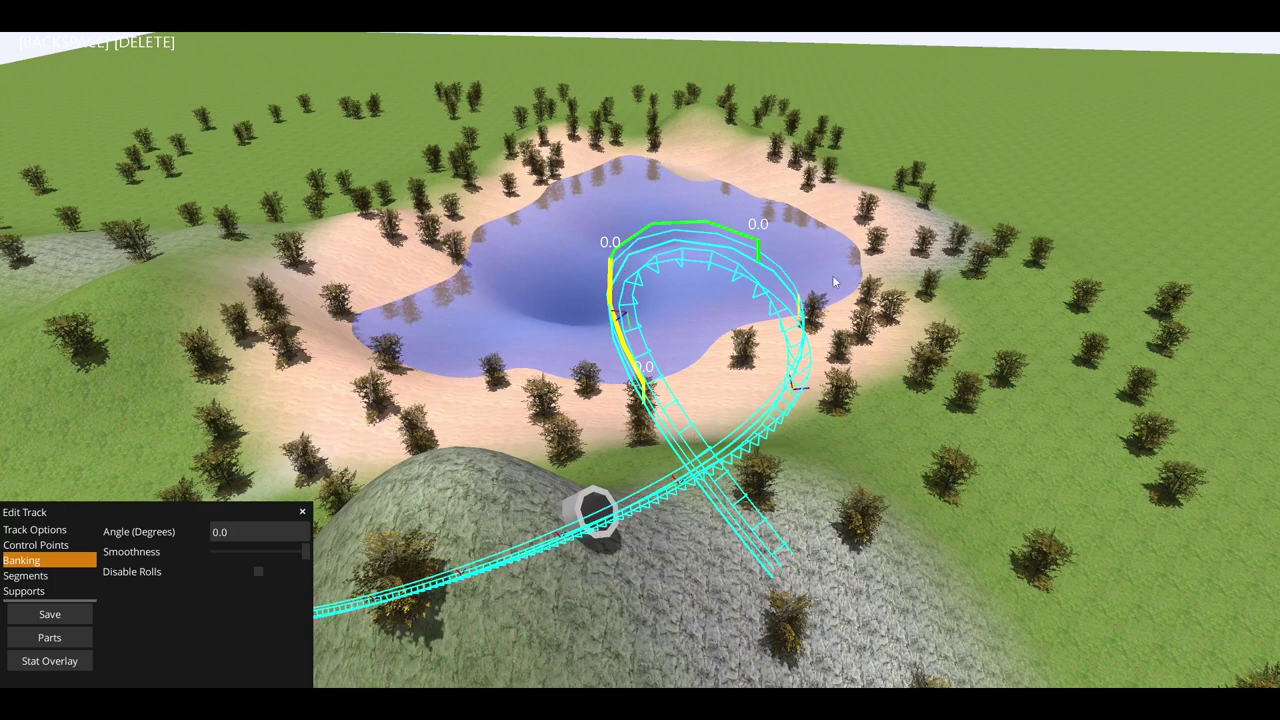
pyautogui.moveTo(749, 242)
pyautogui.mouseDown()
pyautogui.moveTo(768, 246)
pyautogui.moveTo(810, 340)
pyautogui.mouseUp()
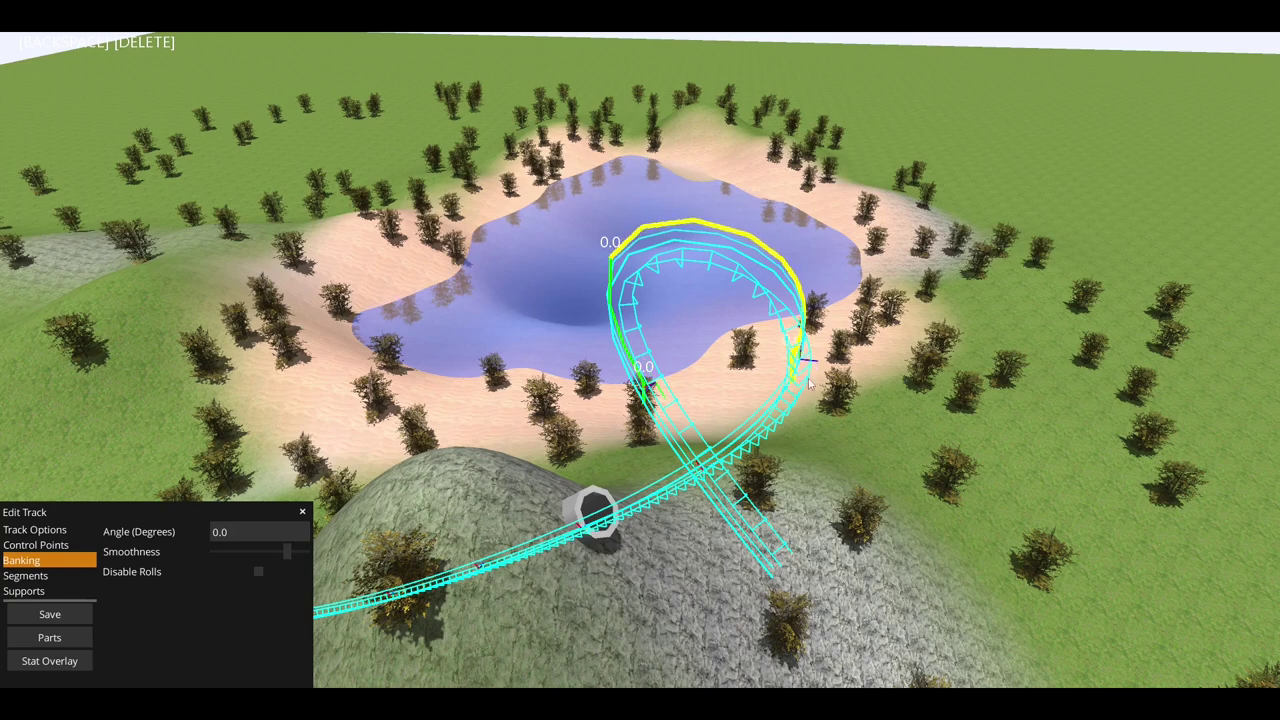
# Set the banking angle of both loop nodes to 180 degrees
pyautogui.click(645, 396)
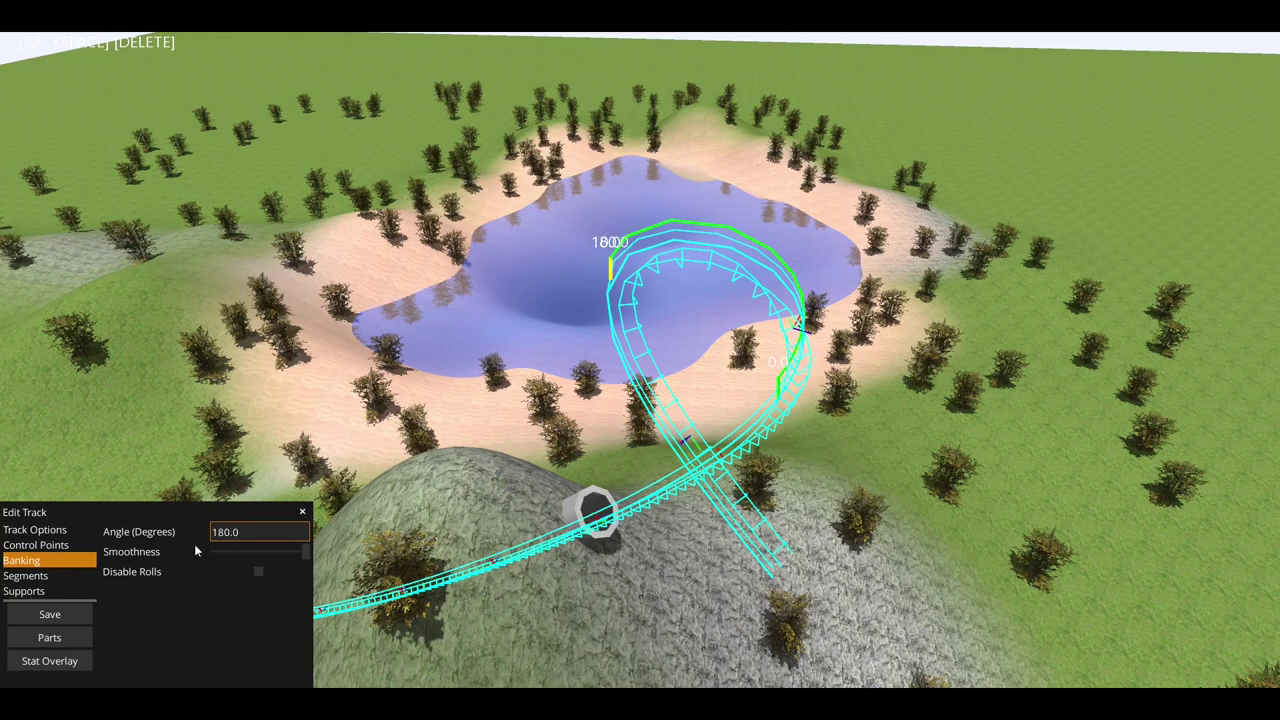
pyautogui.click(781, 400)
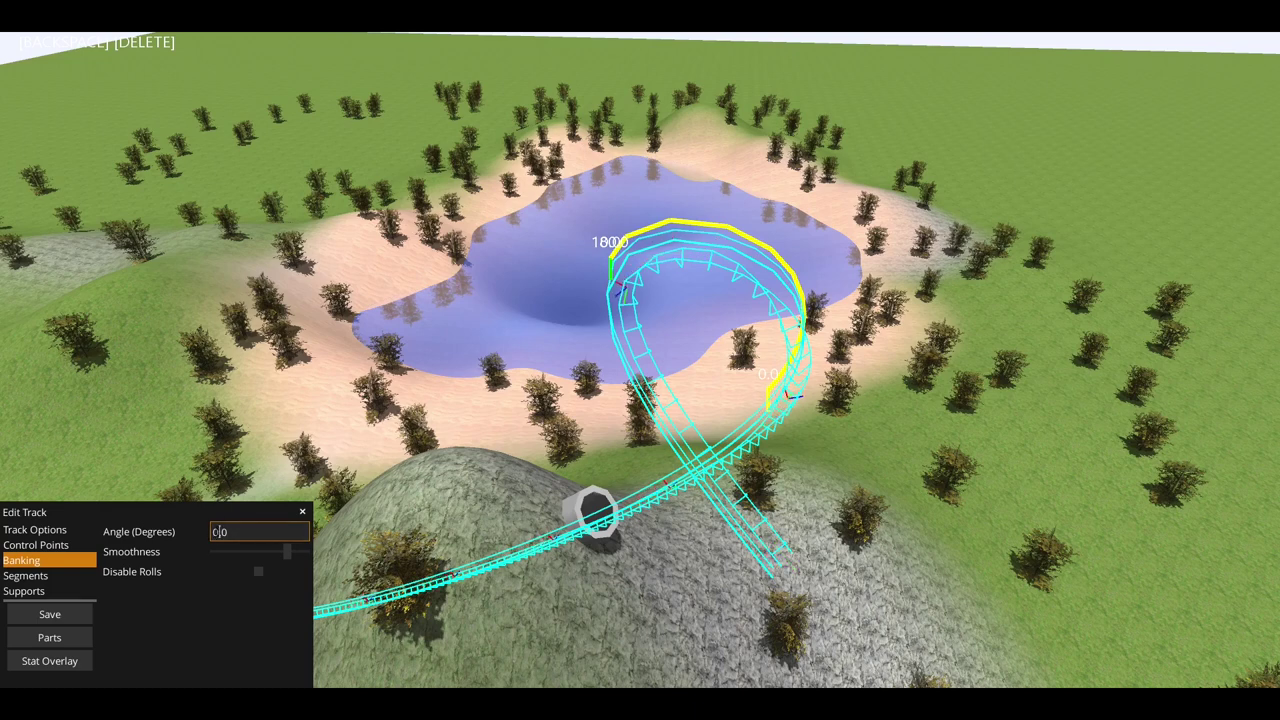
pyautogui.press('BackSpace')
pyautogui.write('180')
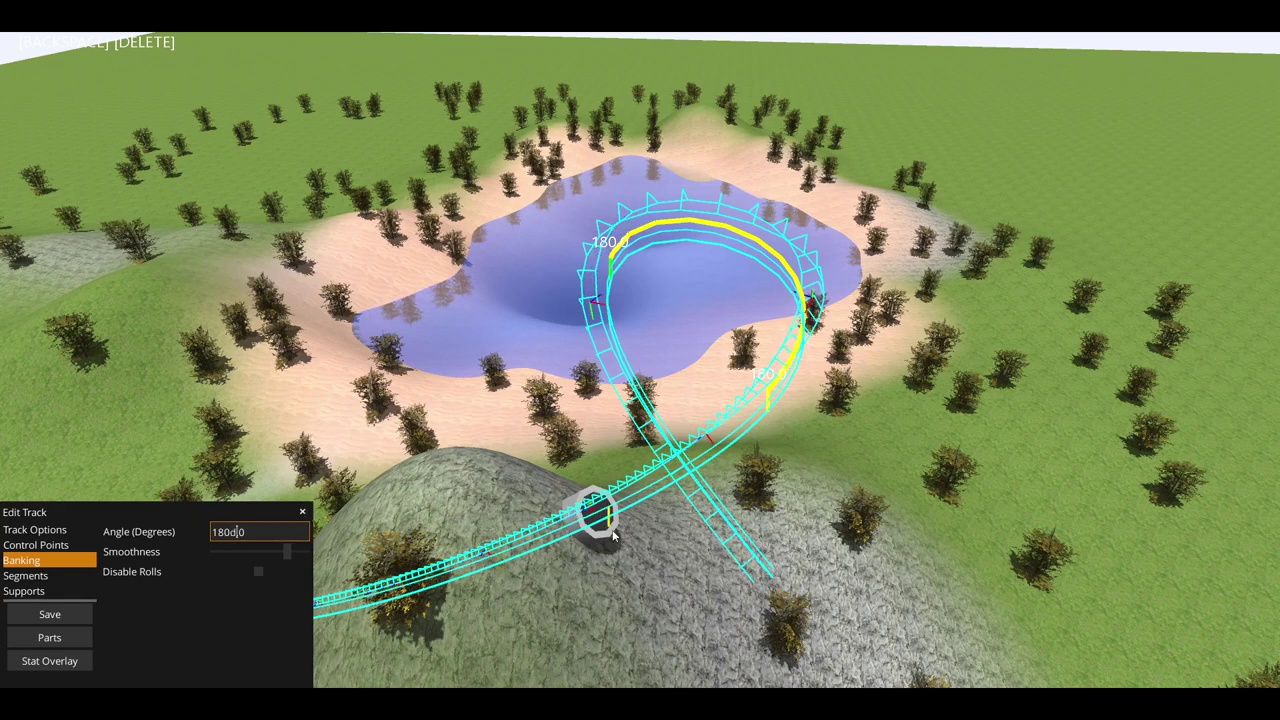
pyautogui.press('BackSpace')
pyautogui.press('BackSpace')
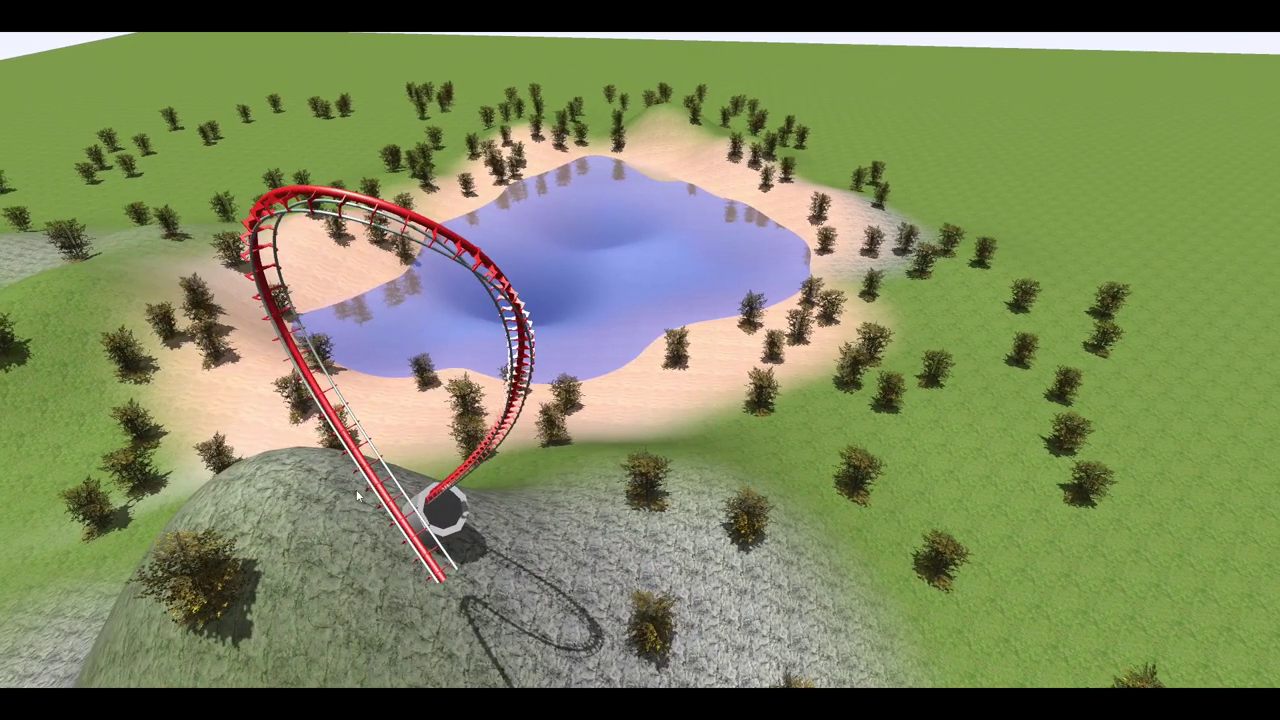
# Examine the finished track along the hill, the drop and the loop beside the lake
pyautogui.press('s')
pyautogui.press('a')
pyautogui.press('w')
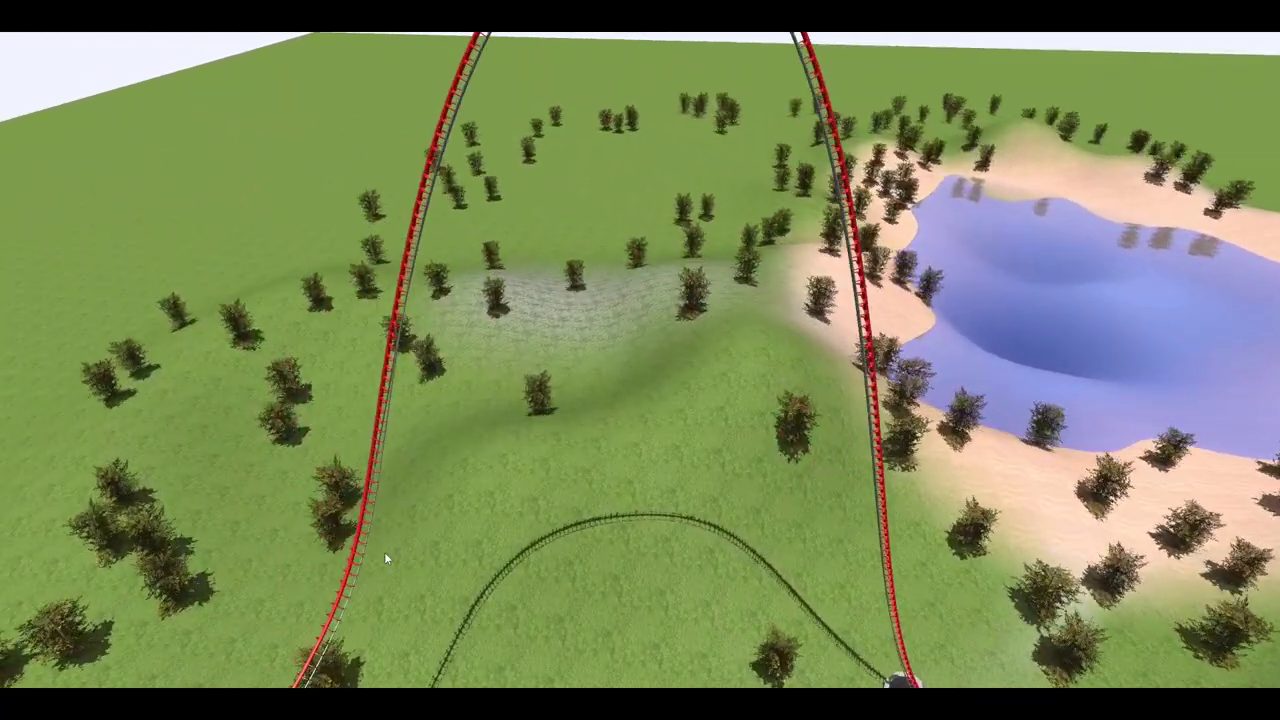
pyautogui.press('a')
pyautogui.press('s')
pyautogui.press('d')
pyautogui.press('s')
pyautogui.press('w')
pyautogui.press('d')
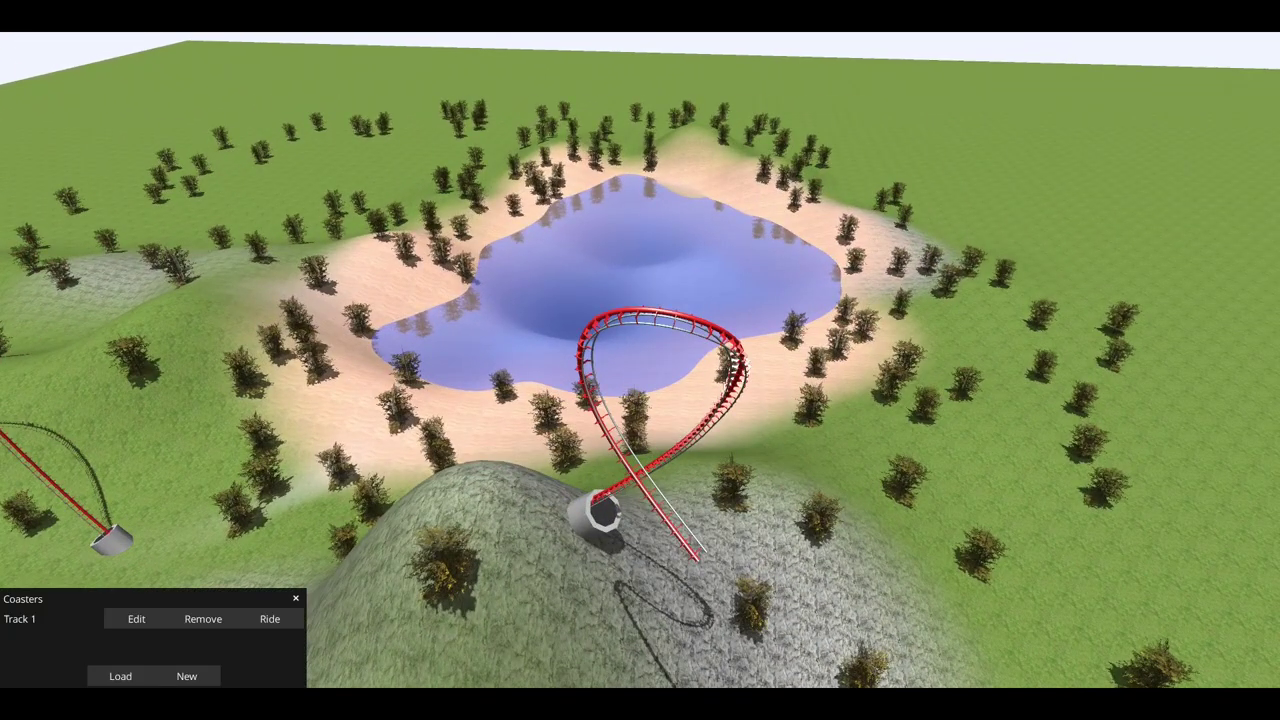
# Reopen Track 1 for editing and add a 180-degree banking node on the loop's approach near the tunnel exit
pyautogui.click(113, 624)
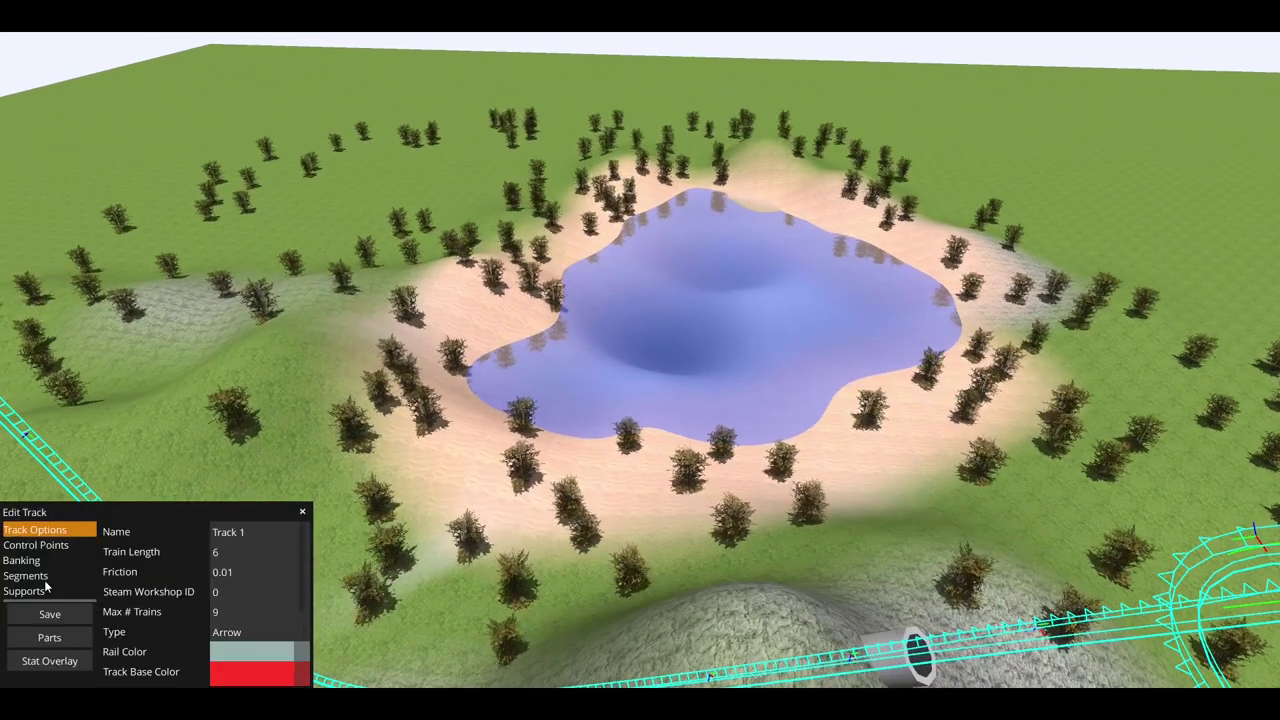
pyautogui.click(52, 577)
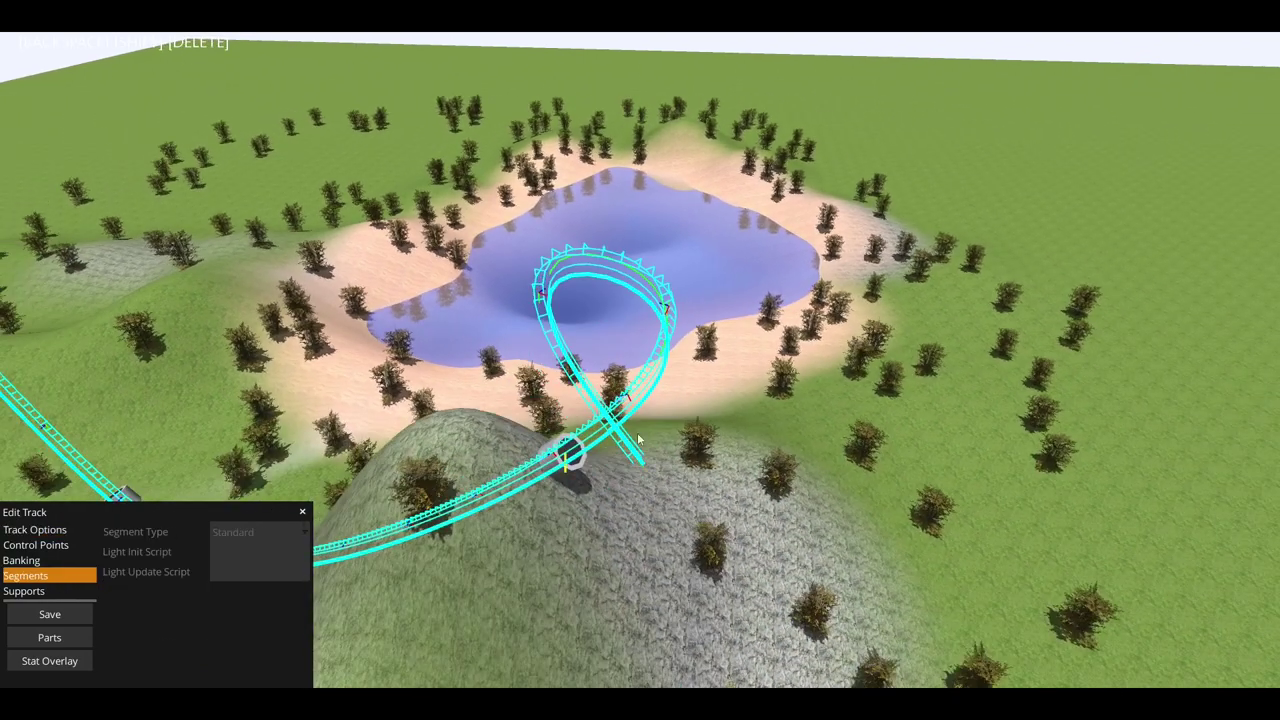
pyautogui.click(22, 560)
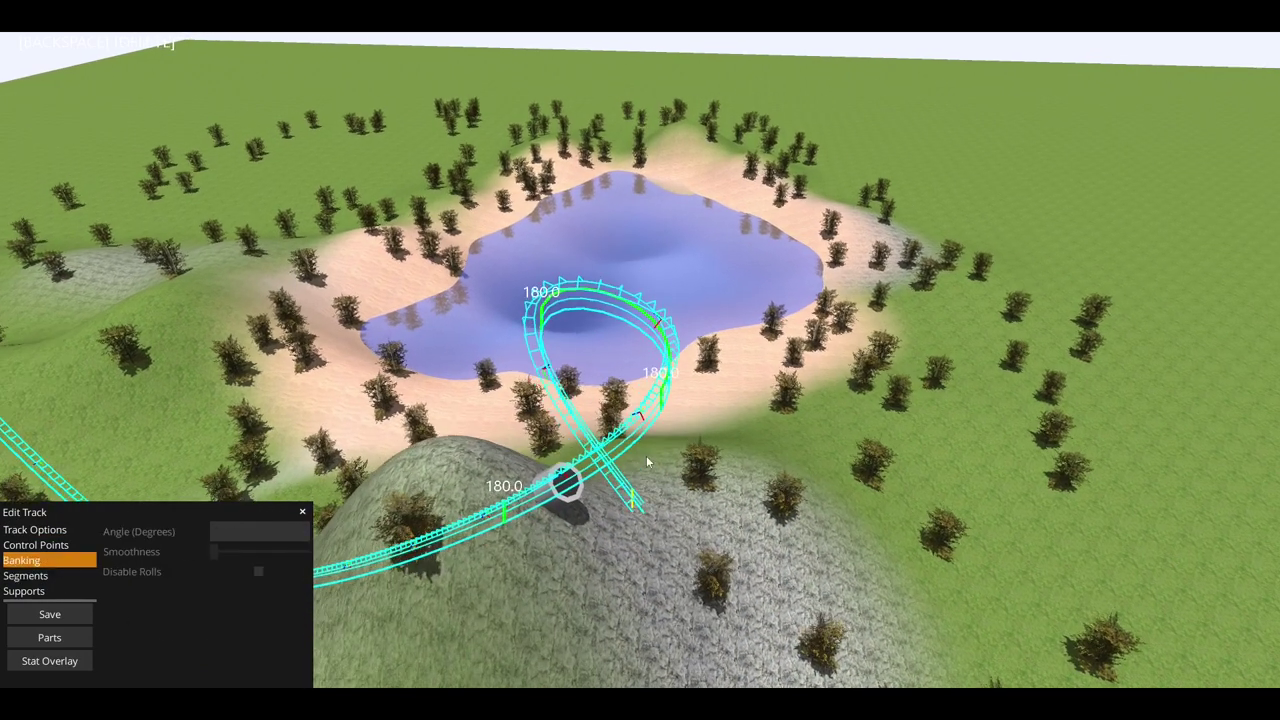
pyautogui.click(517, 509)
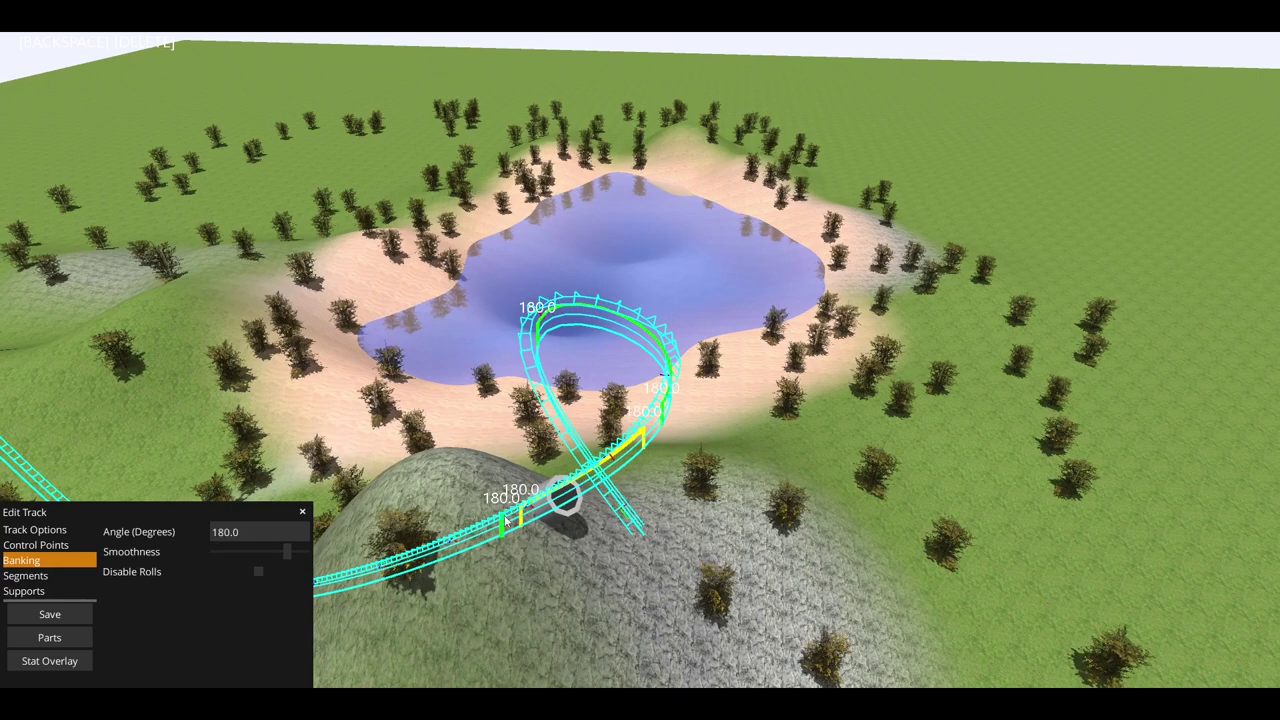
# Stretch the approach's banking node back to the track's start and set its angle to 0 degrees
pyautogui.press('s')
pyautogui.press('a')
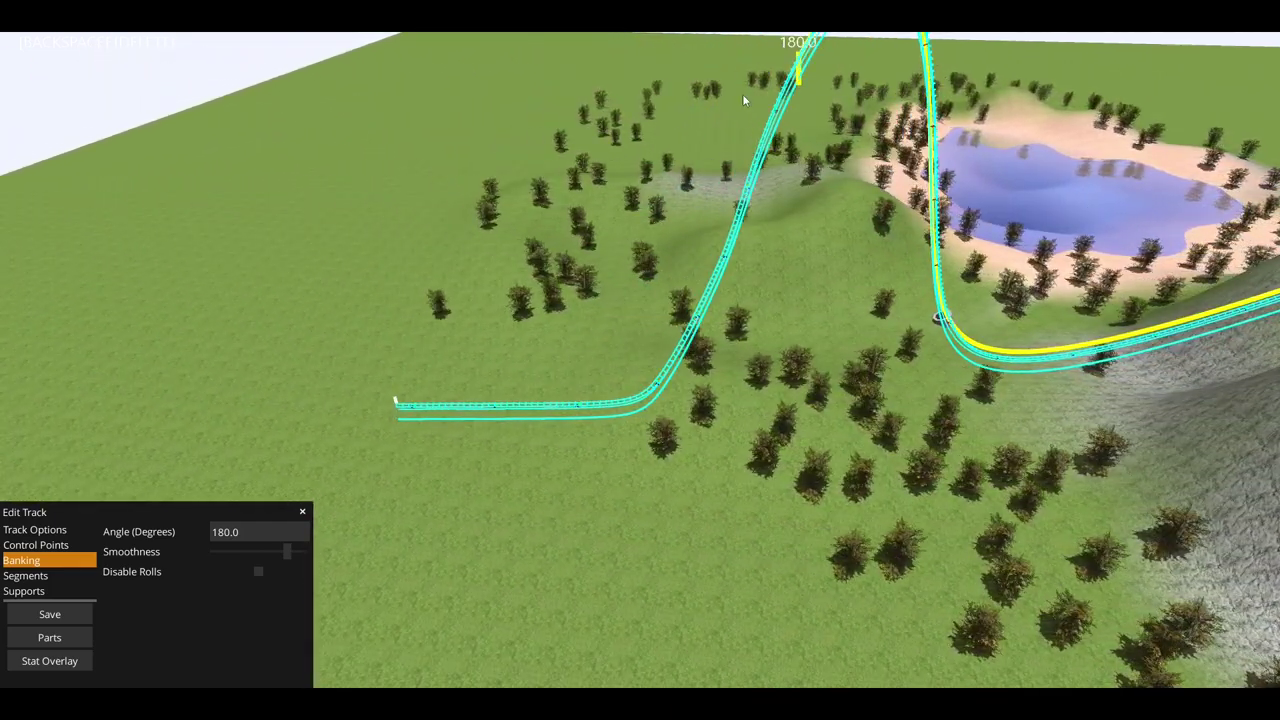
pyautogui.moveTo(743, 100)
pyautogui.mouseDown()
pyautogui.moveTo(620, 397)
pyautogui.moveTo(640, 340)
pyautogui.moveTo(620, 300)
pyautogui.moveTo(533, 287)
pyautogui.moveTo(366, 80)
pyautogui.moveTo(491, 449)
pyautogui.moveTo(523, 409)
pyautogui.mouseUp()
pyautogui.press('d')
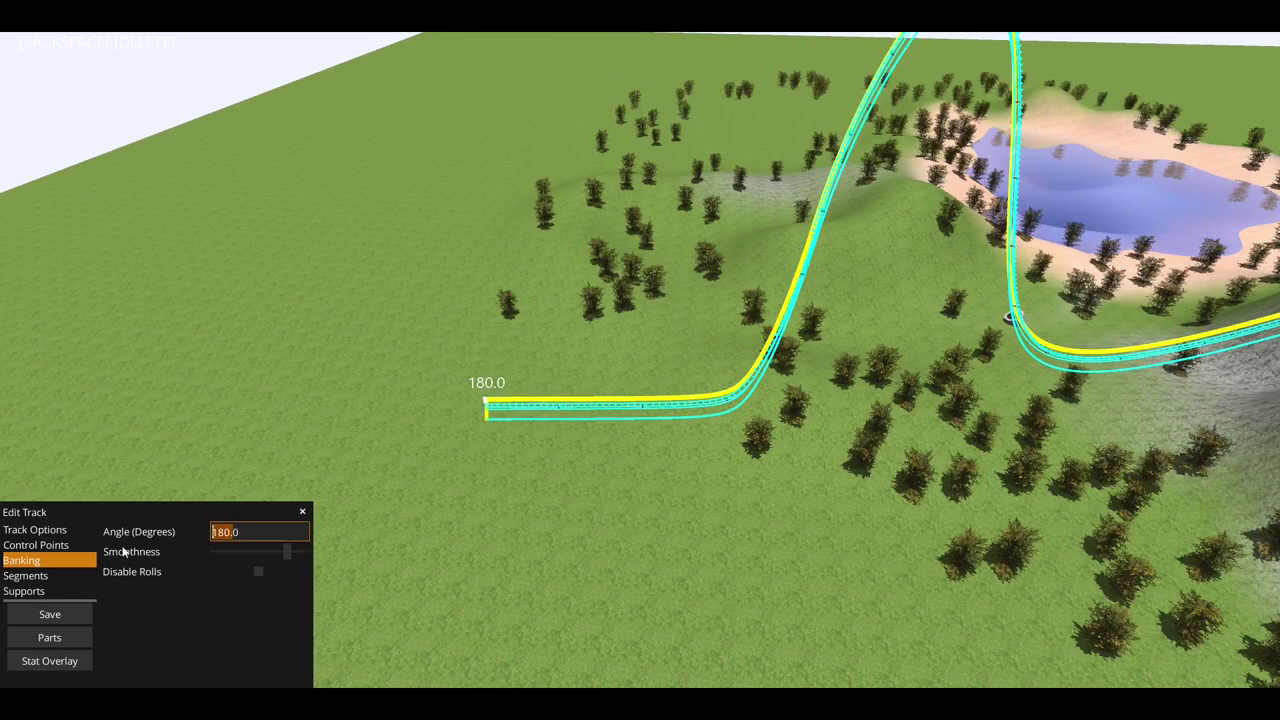
pyautogui.write('00')
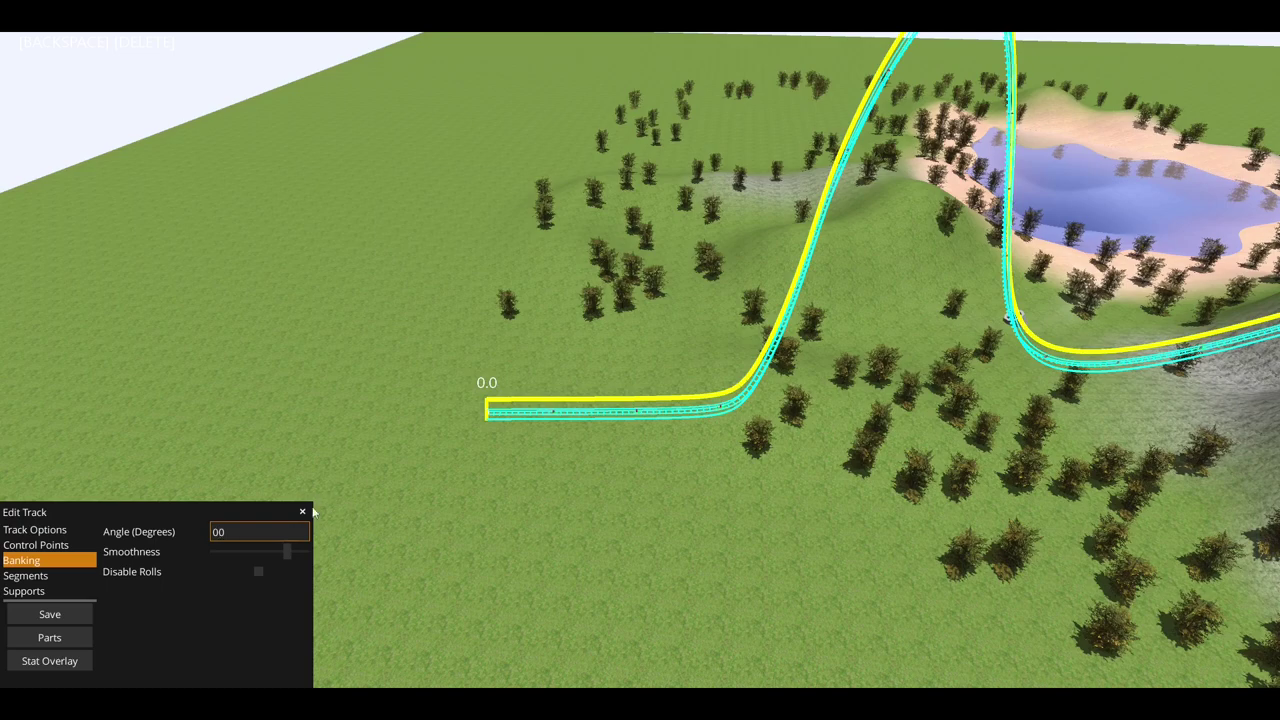
pyautogui.click(403, 475)
# Examine the banking change near the tunnel exit in the editor and on the rendered loop
pyautogui.press('d')
pyautogui.press('w')
pyautogui.press('w')
pyautogui.press('d')
pyautogui.press('s')
pyautogui.press('d')
pyautogui.press('w')
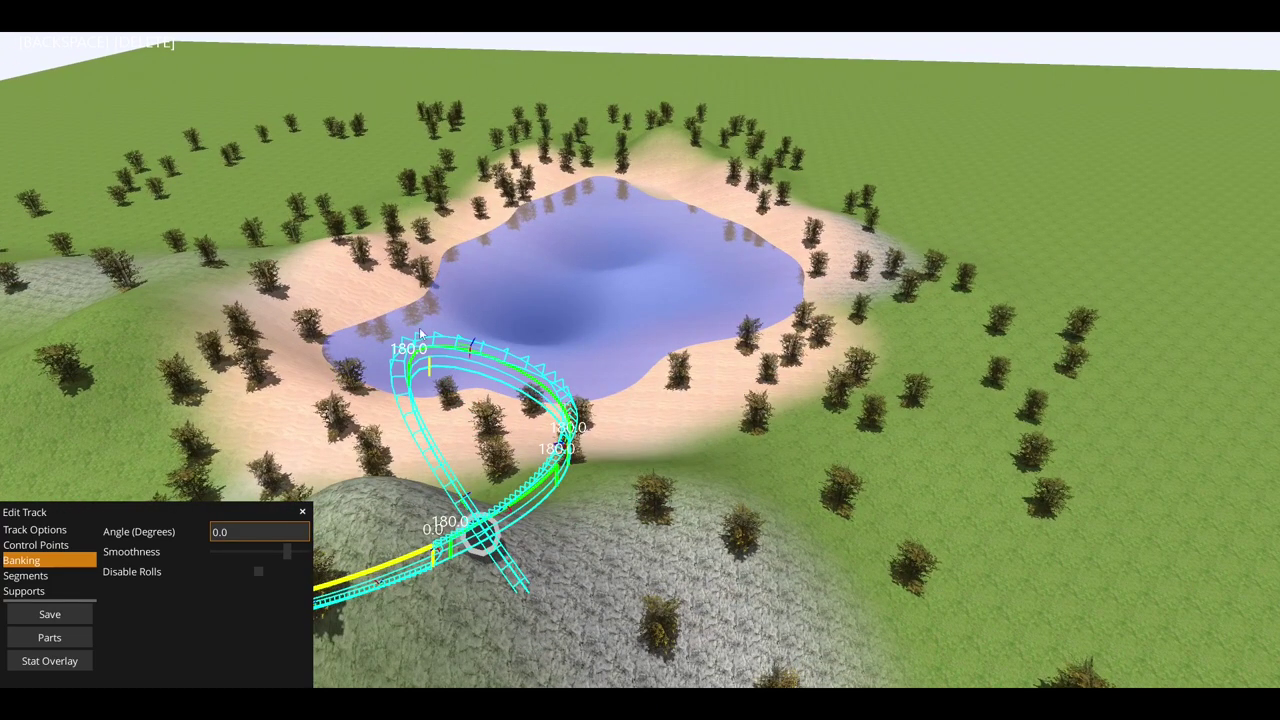
pyautogui.click(304, 513)
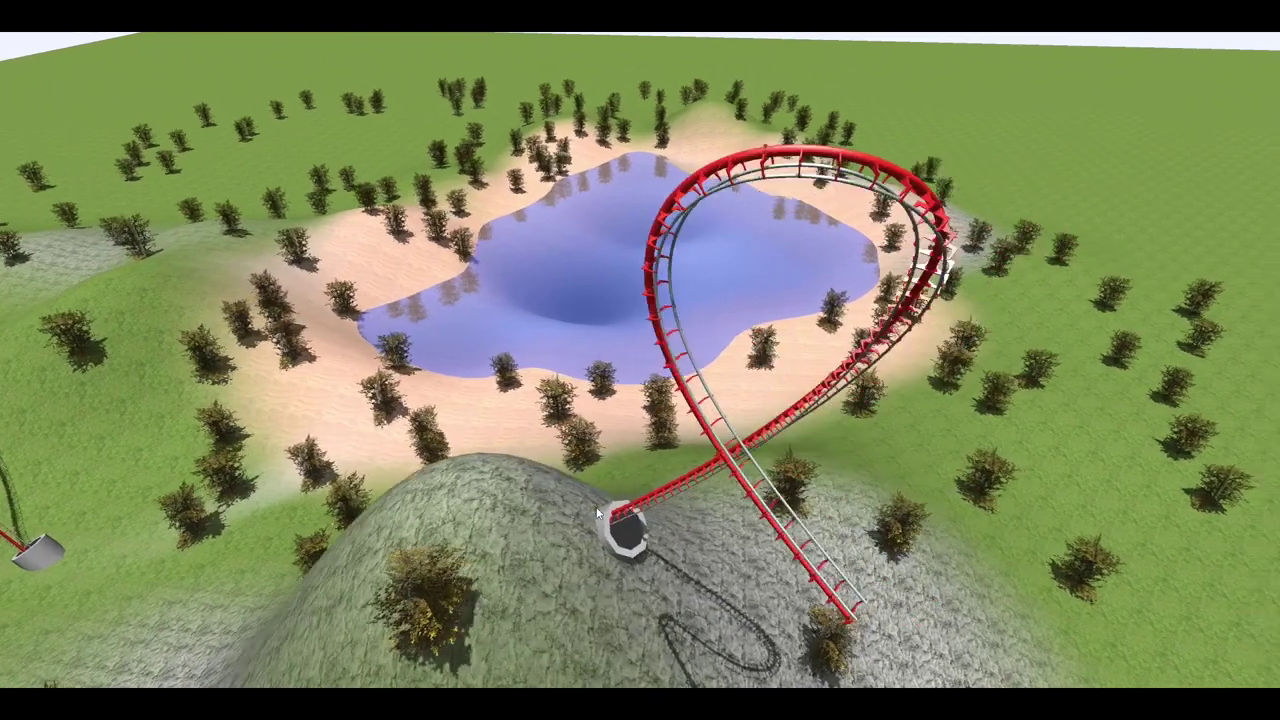
pyautogui.press('a')
pyautogui.press('d')
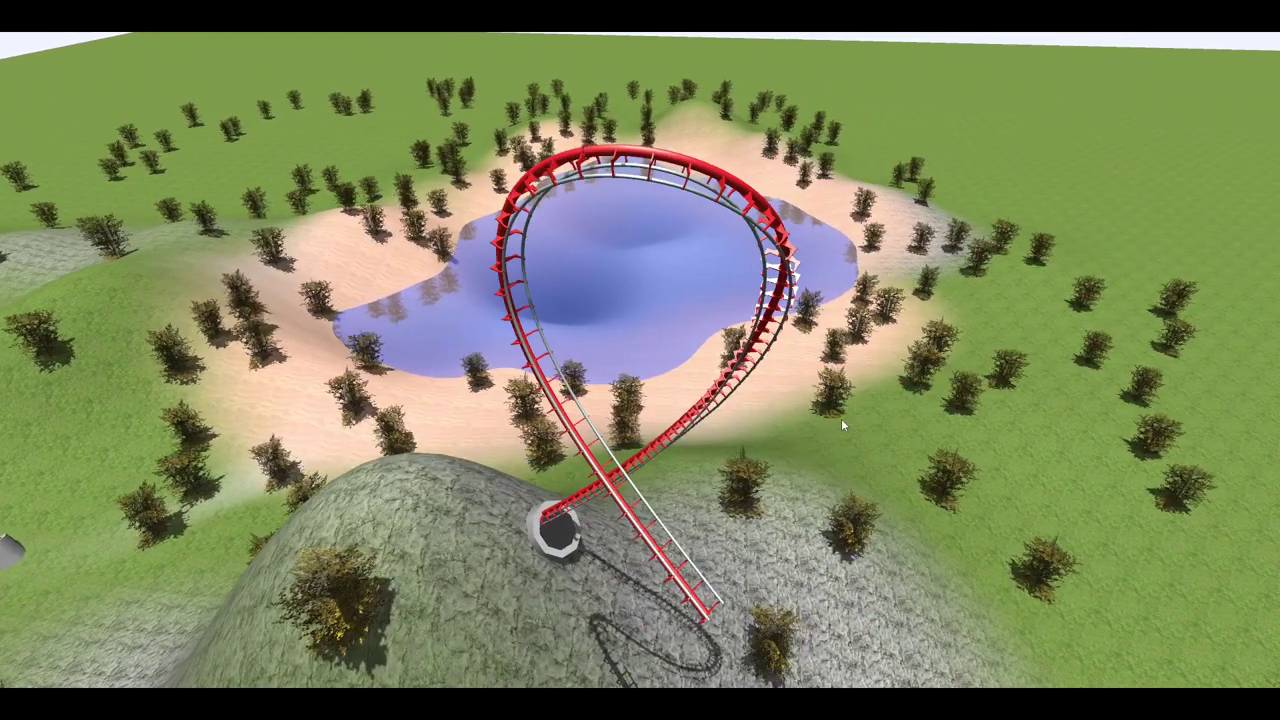
# Reopen Track 1 for editing and inspect the twist in the track just before the tunnel exit
pyautogui.click(193, 34)
pyautogui.click(134, 619)
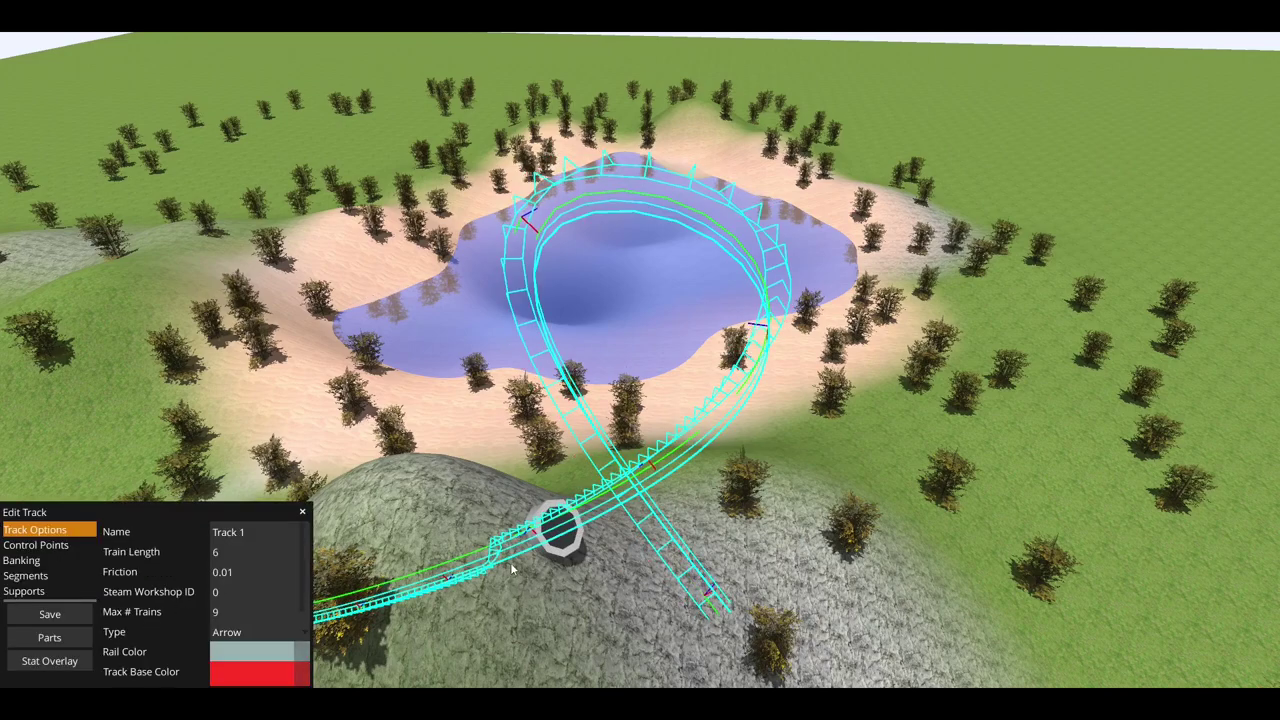
pyautogui.press('a')
pyautogui.press('s')
pyautogui.press('d')
pyautogui.press('w')
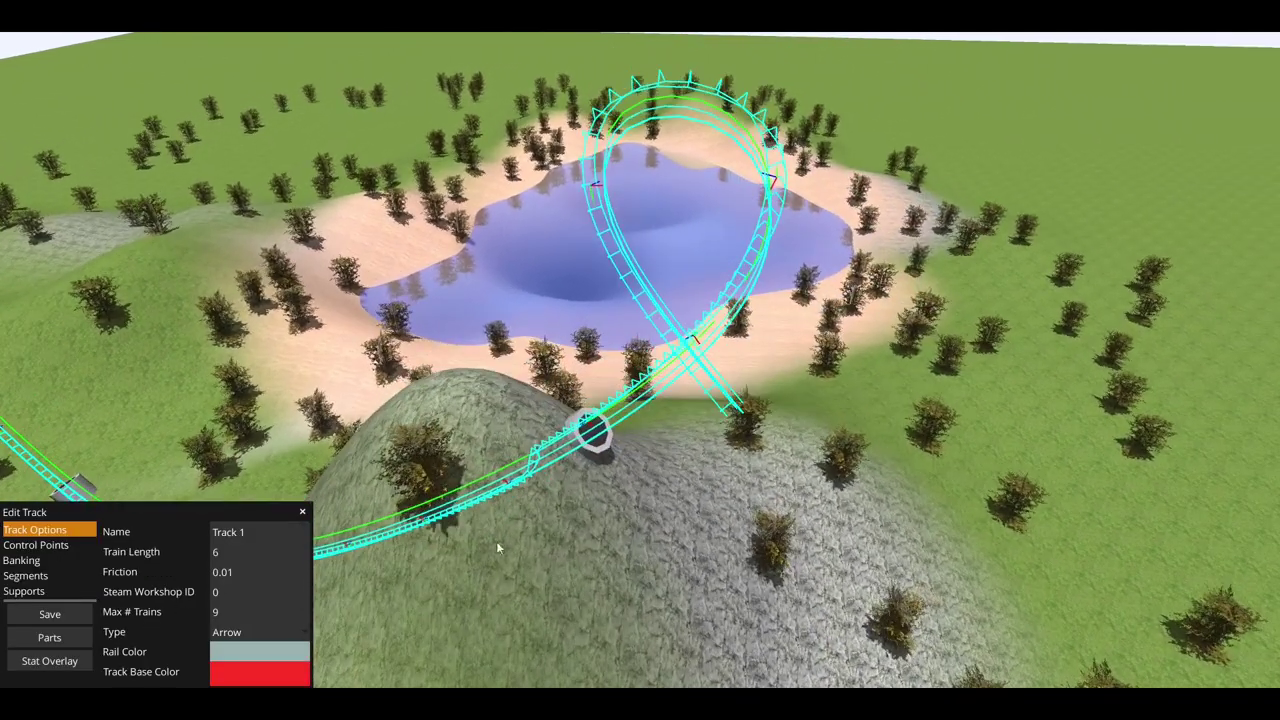
pyautogui.press('w')
pyautogui.press('s')
pyautogui.press('w')
pyautogui.press('s')
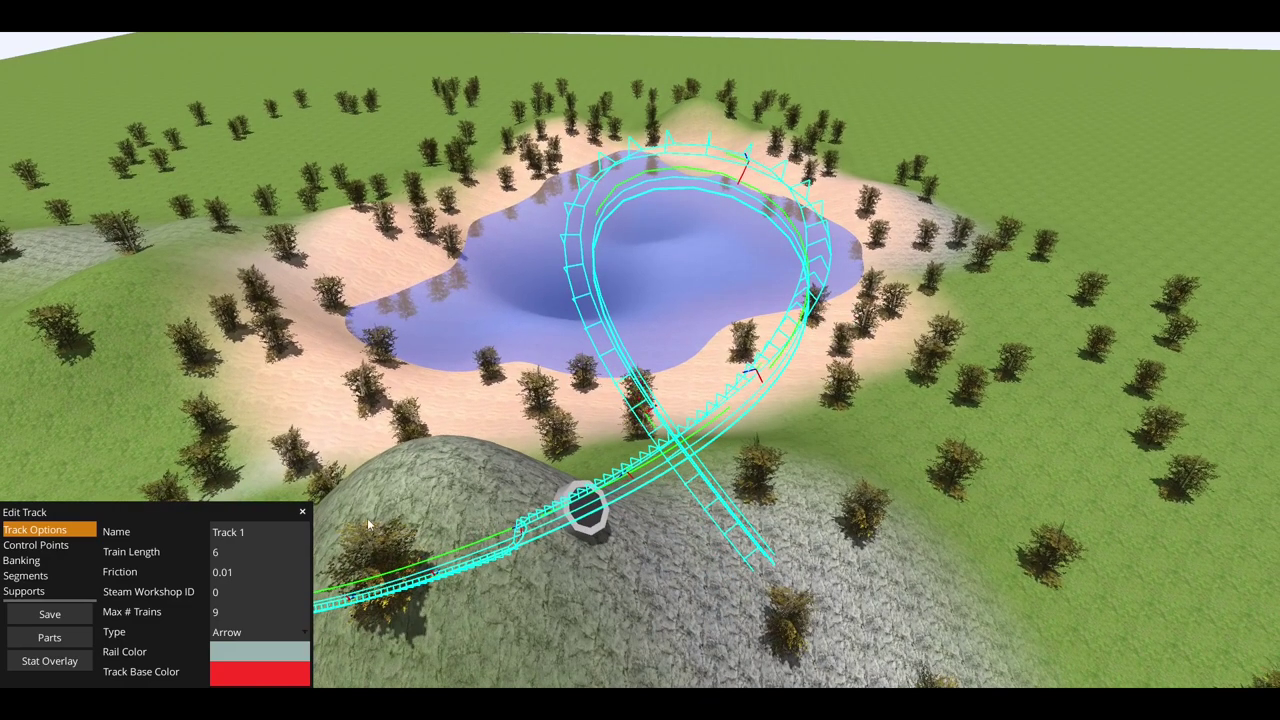
# Shorten and delete the intermediate 180-degree banking node between the tunnel exit and the loop
pyautogui.click(35, 545)
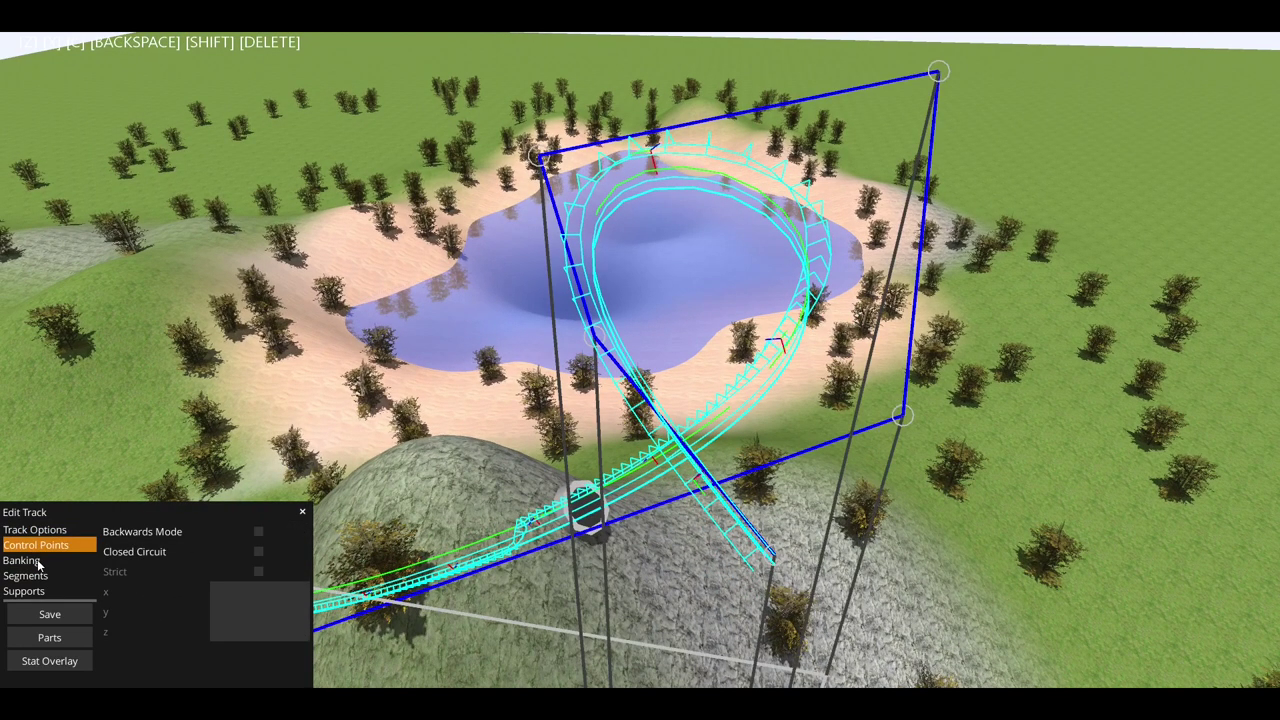
pyautogui.click(39, 564)
pyautogui.moveTo(535, 537); pyautogui.dragTo(700, 460)
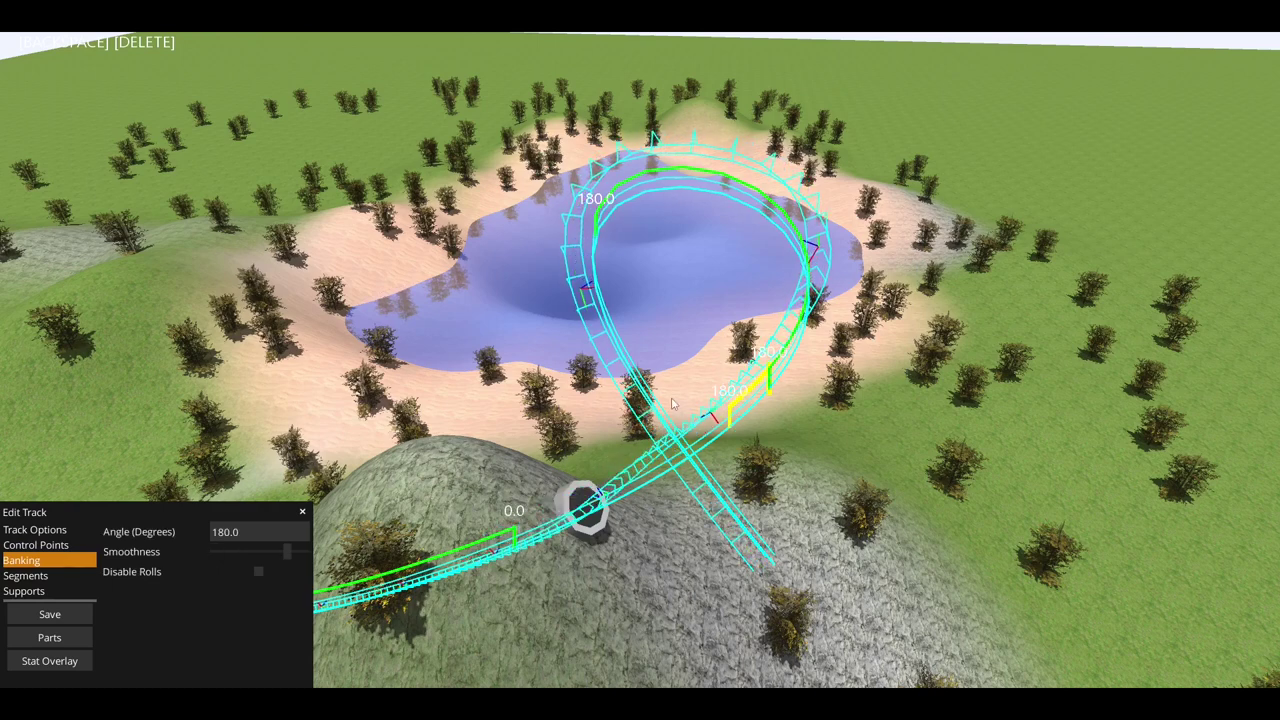
pyautogui.moveTo(743, 403); pyautogui.dragTo(722, 420)
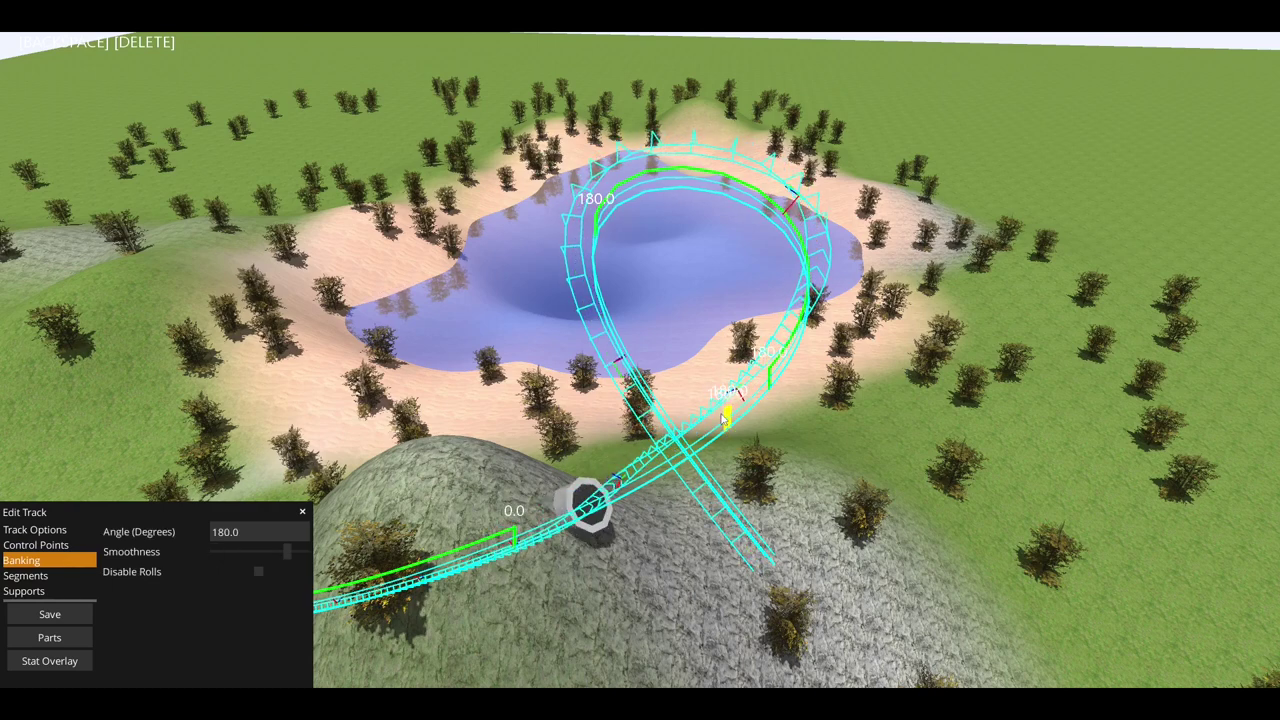
pyautogui.press('Delete')
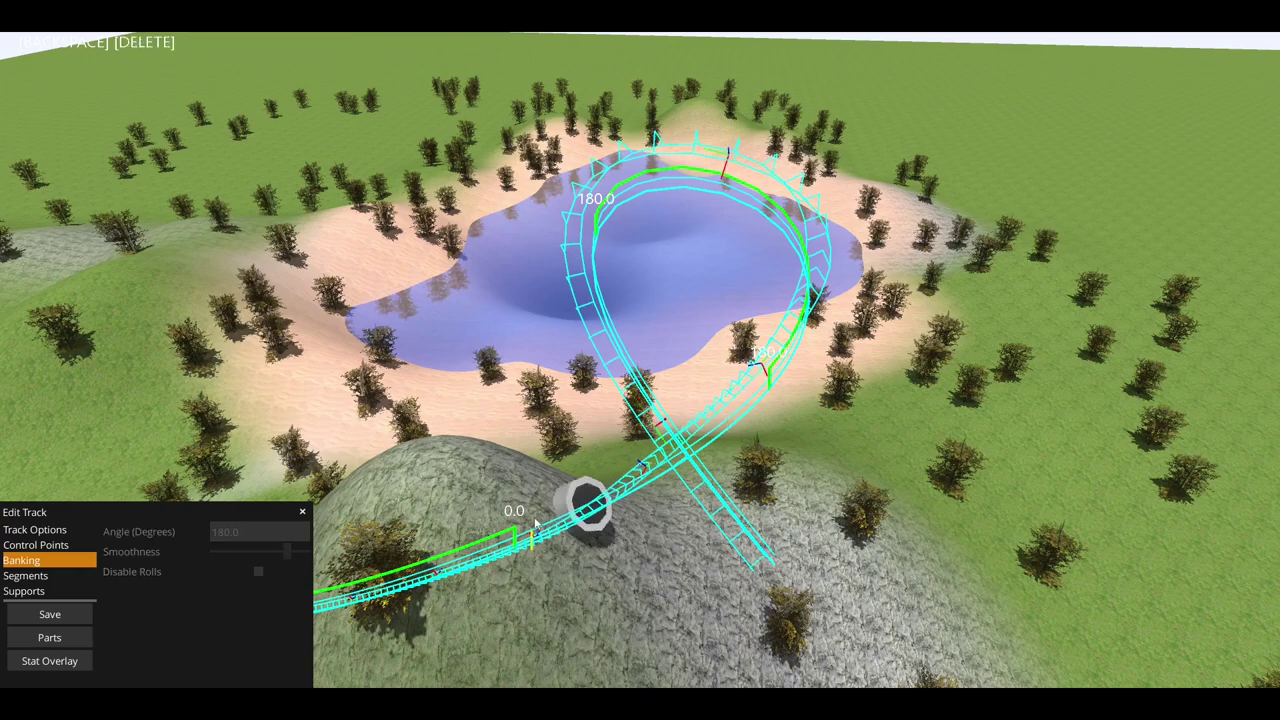
# Move the start of the loop's 180-degree banking node to near the crest and stretch the following 180-degree node down the exit leg
pyautogui.press('d')
pyautogui.press('w')
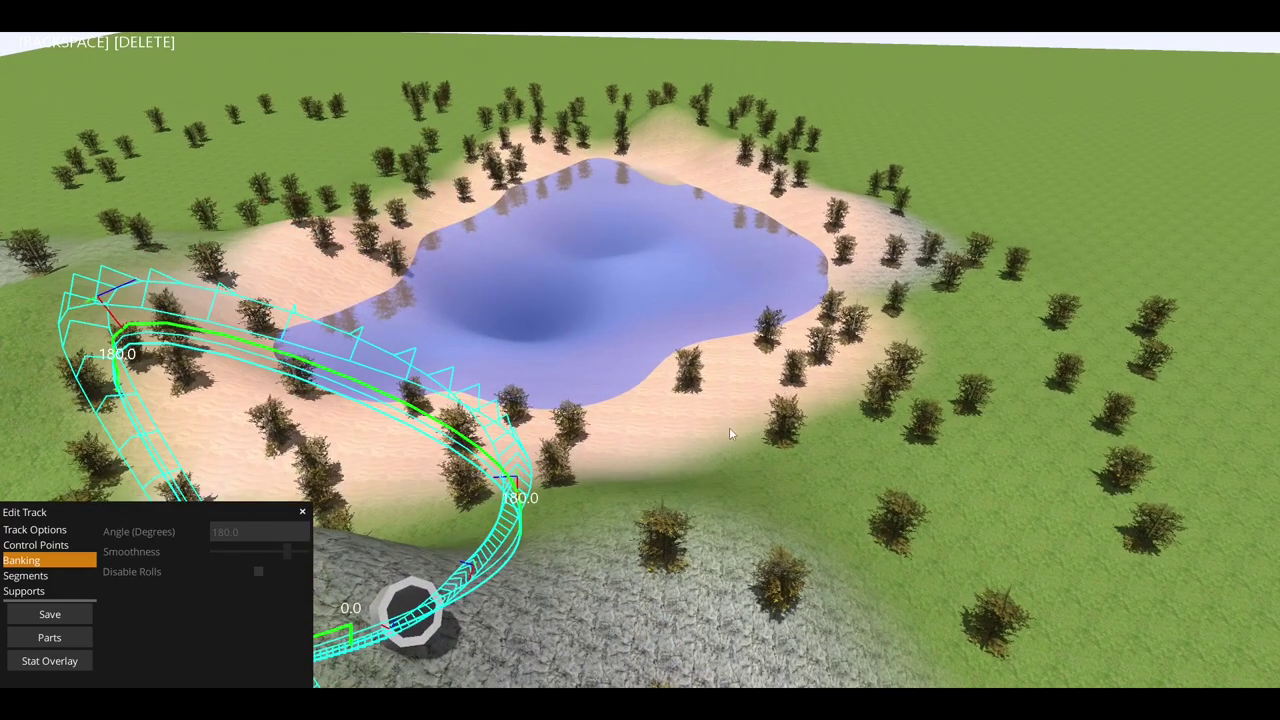
pyautogui.press('a')
pyautogui.press('s')
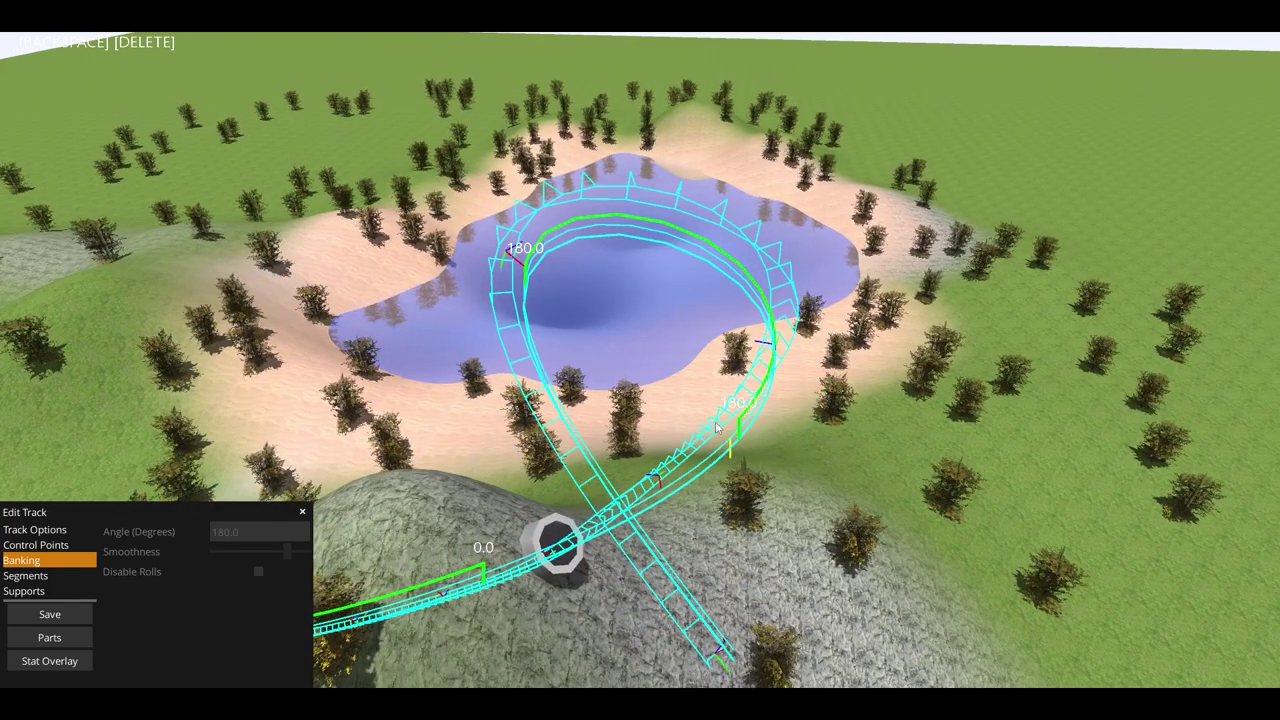
pyautogui.moveTo(730, 415); pyautogui.dragTo(712, 210)
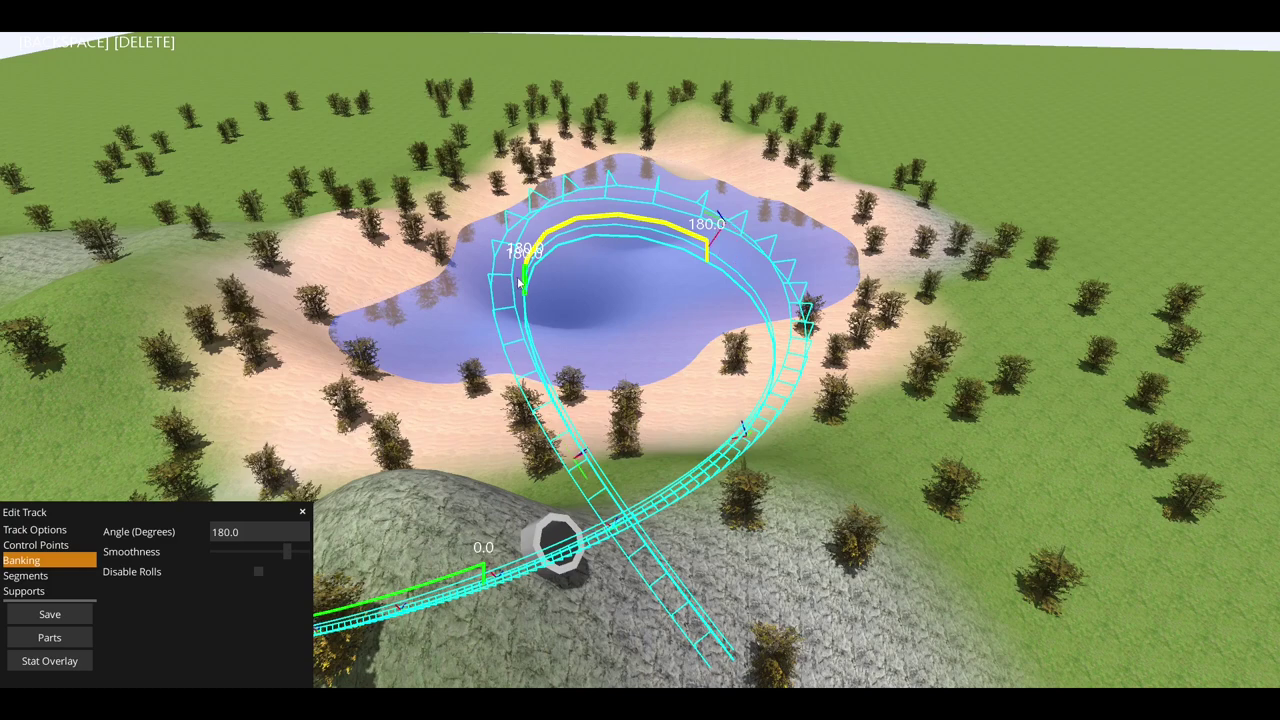
pyautogui.moveTo(531, 286); pyautogui.dragTo(614, 502)
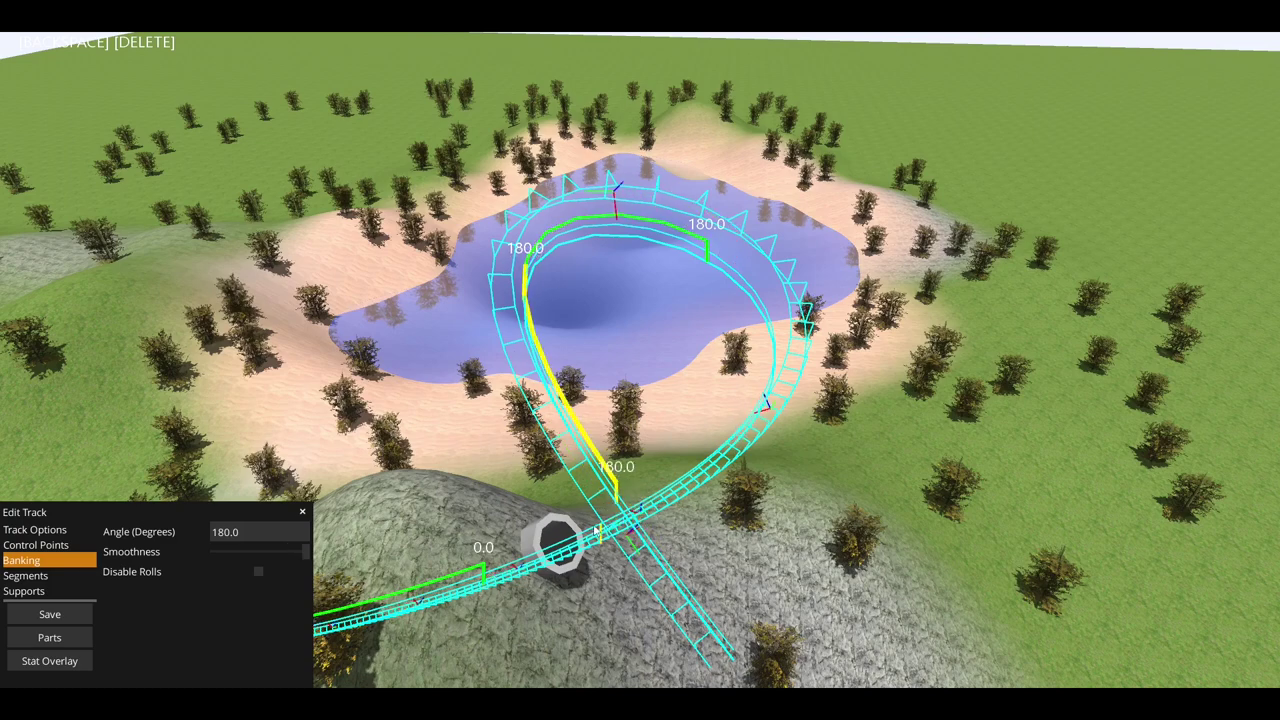
# Close the track editor and inspect the loop's revised banking on the rendered track
pyautogui.press('d')
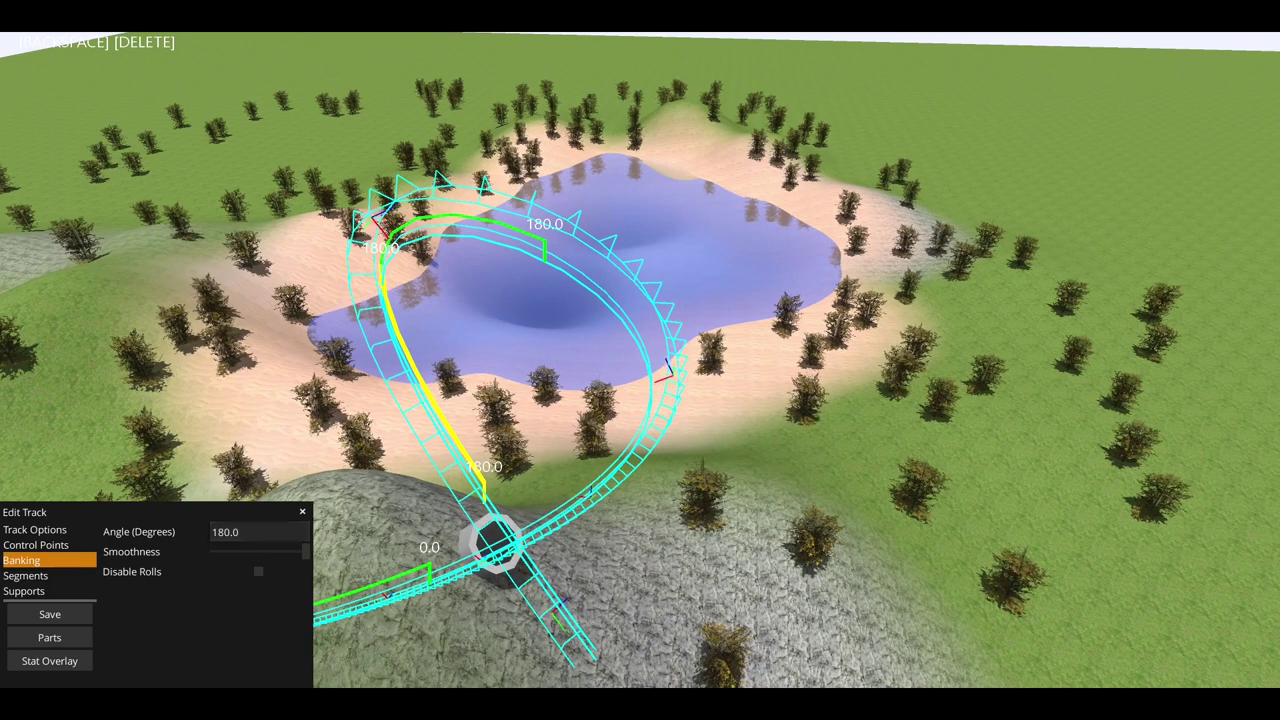
pyautogui.click(302, 514)
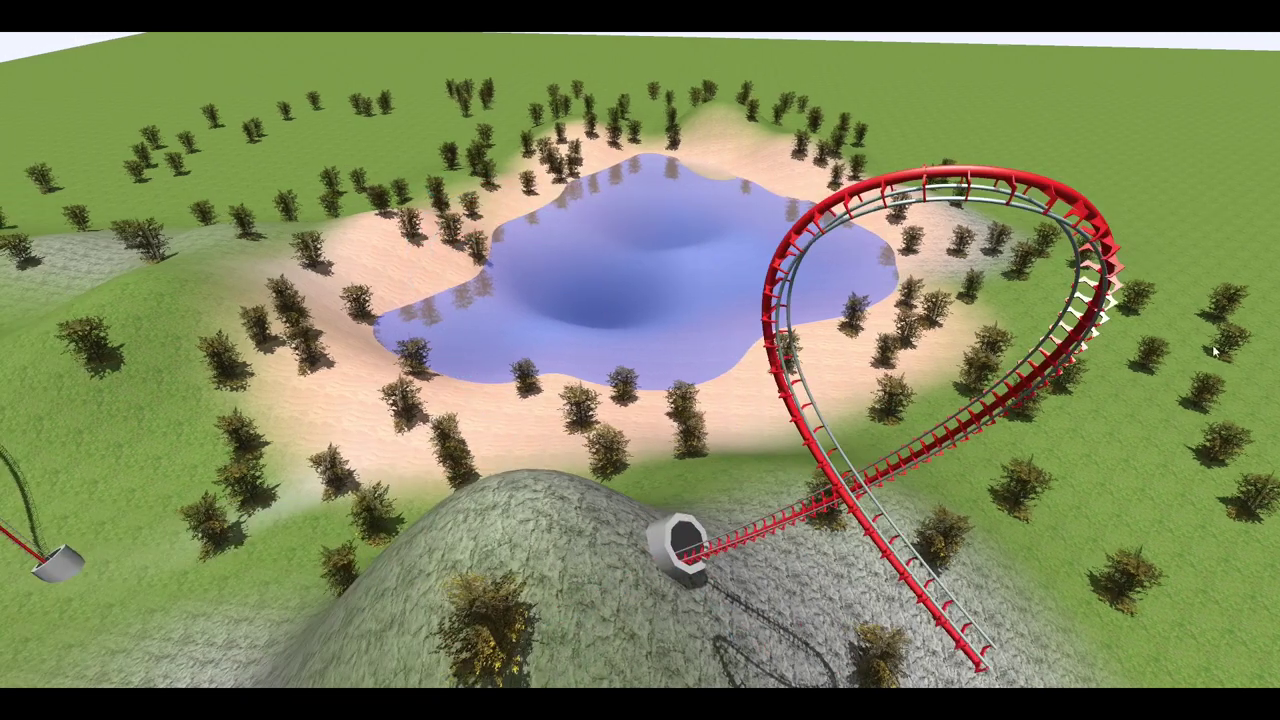
pyautogui.press('d')
pyautogui.press('d')
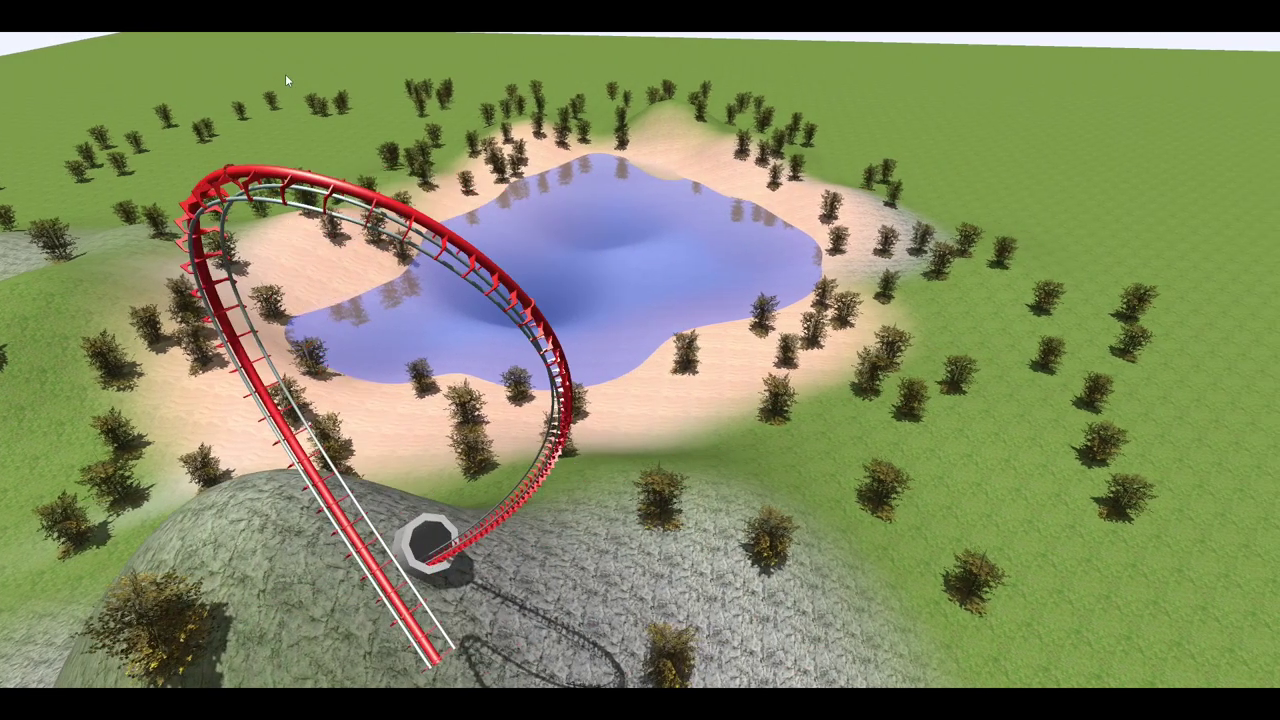
# Reopen Track 1 for editing and bring up its control points
pyautogui.press('c')
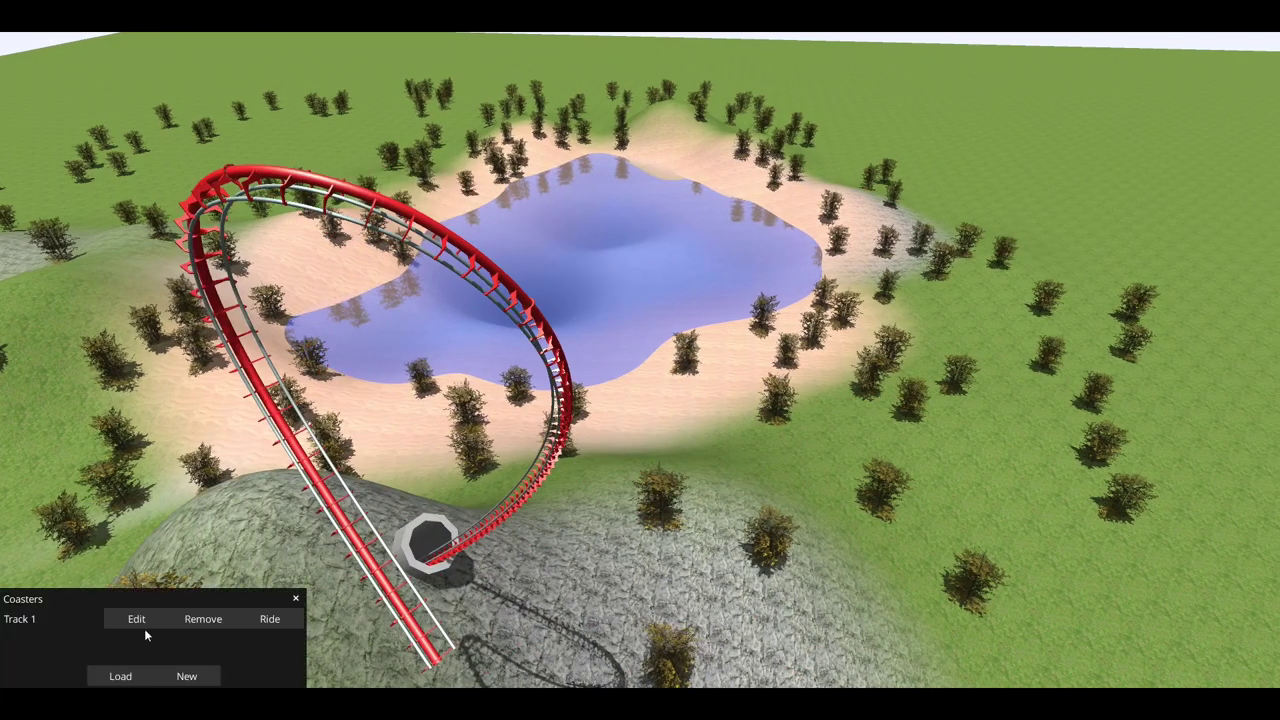
pyautogui.click(137, 620)
pyautogui.click(8, 562)
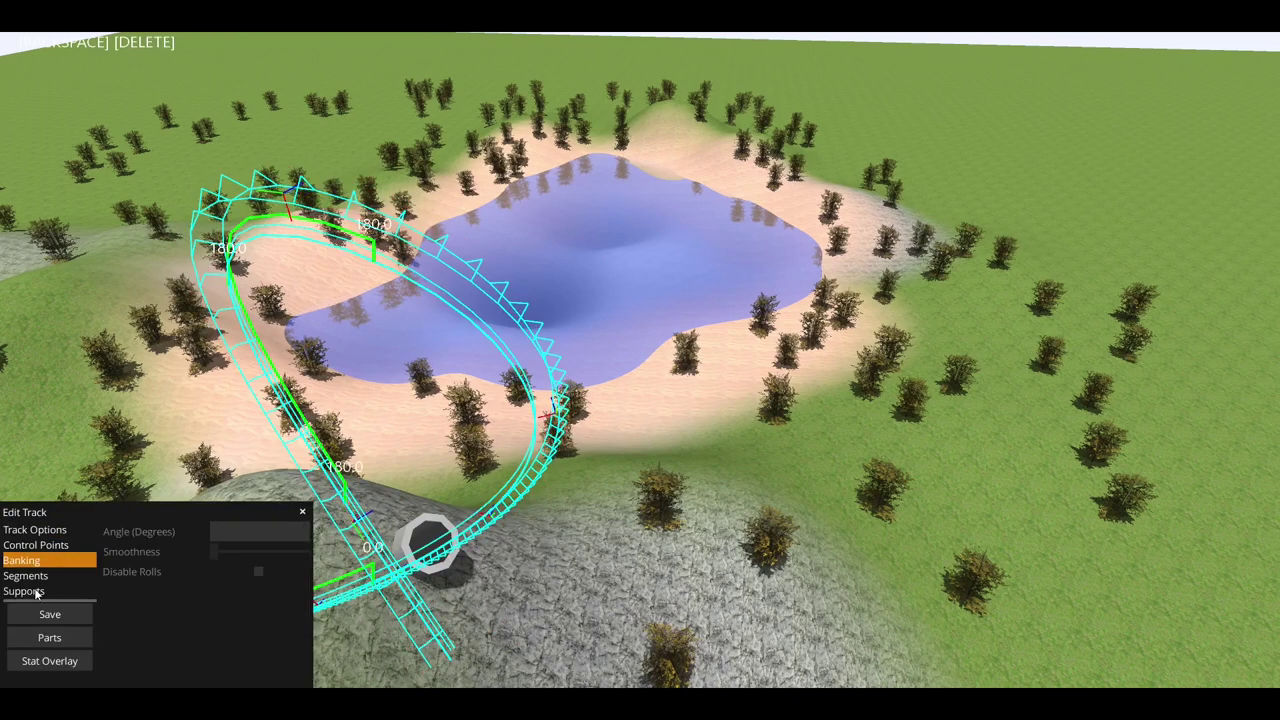
pyautogui.click(43, 594)
pyautogui.click(44, 577)
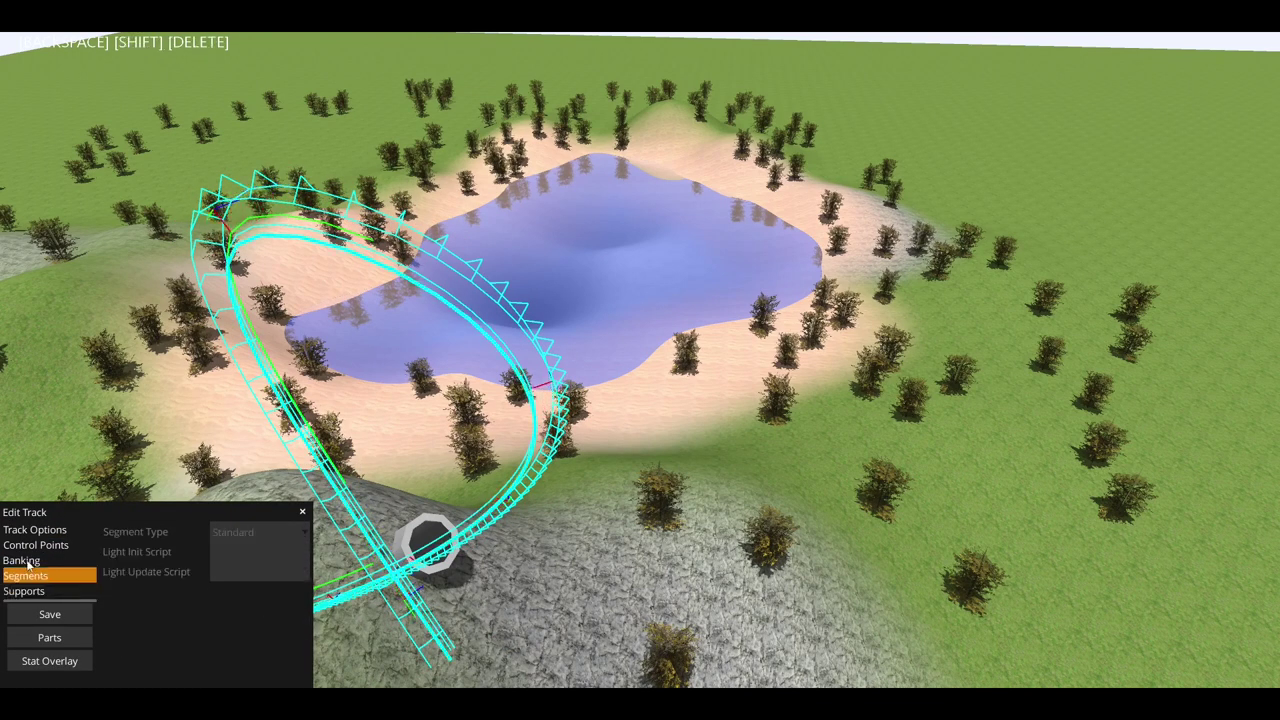
pyautogui.click(28, 562)
pyautogui.click(35, 545)
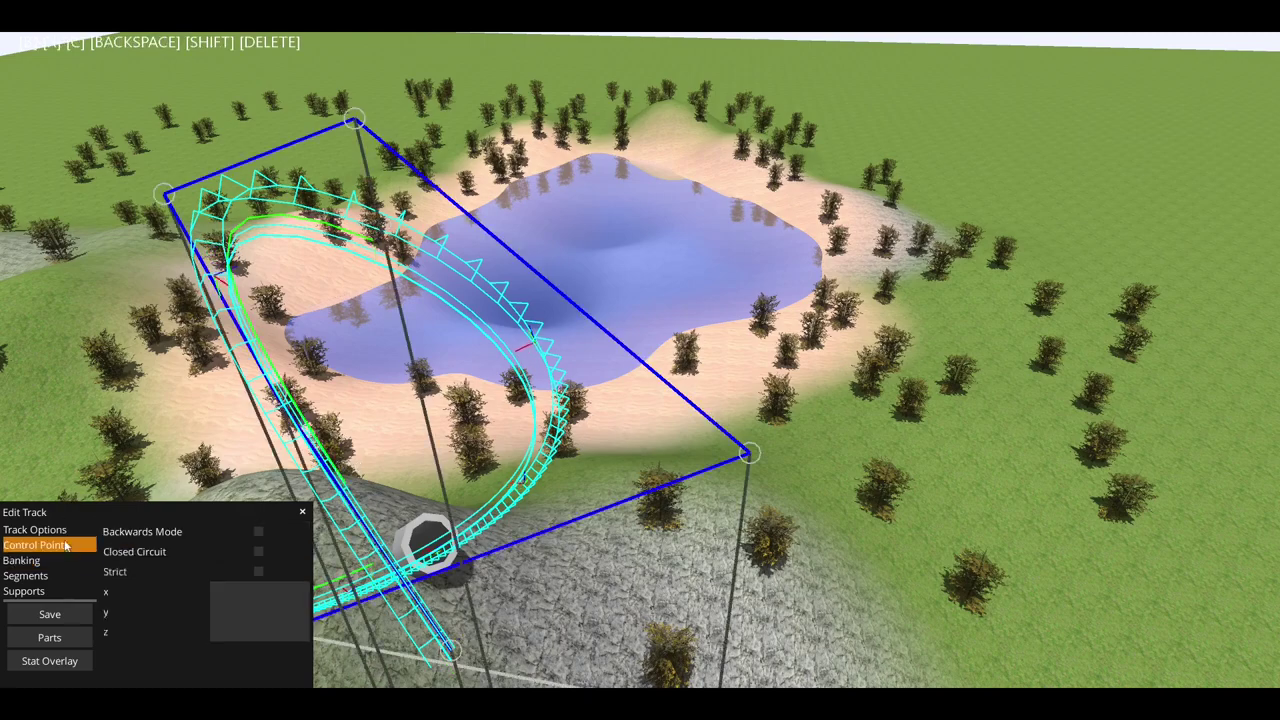
# Reposition the two control points at the loop's crest to reshape the loop
pyautogui.click(355, 118)
pyautogui.scroll(3, 362, 135)
pyautogui.press('s')
pyautogui.moveTo(361, 138); pyautogui.dragTo(384, 340)
pyautogui.press('a')
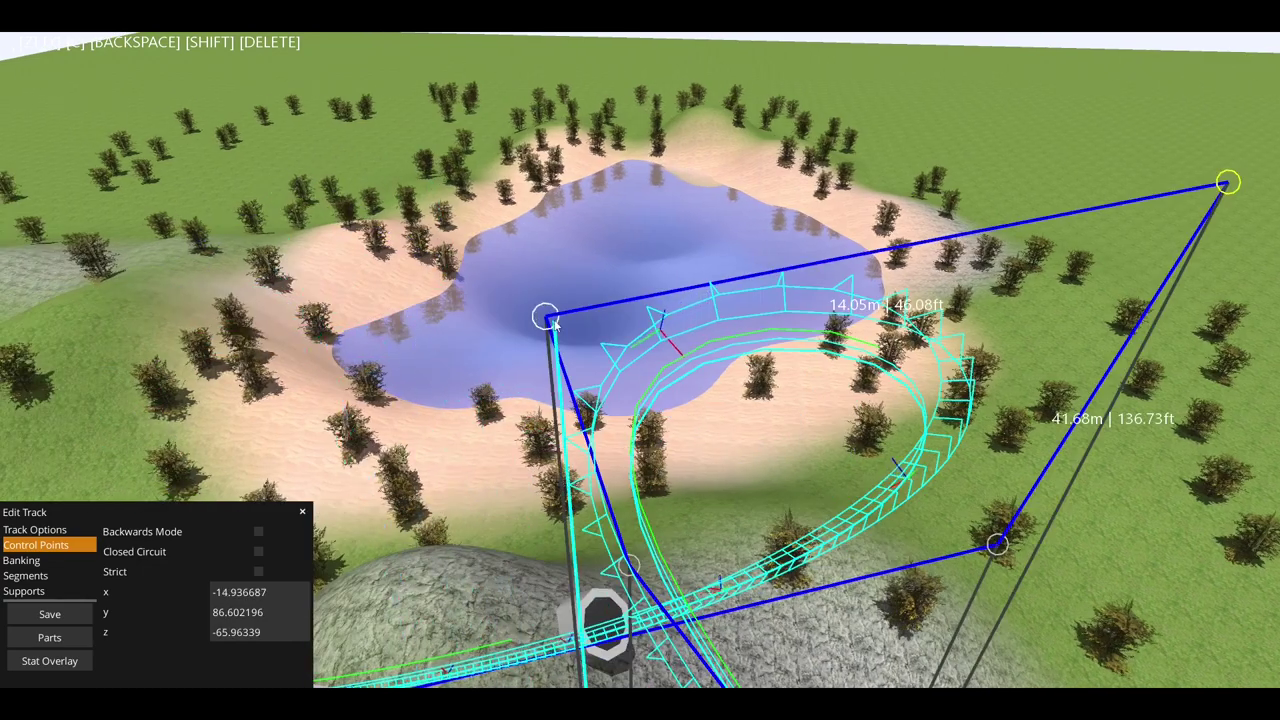
pyautogui.moveTo(546, 317); pyautogui.dragTo(562, 226)
pyautogui.press('s')
# Extend the track beyond the loop around the neighbouring rock hill, placing control points at about x 39.2, z -126.1 and x 155.4, z -139.2
pyautogui.moveTo(483, 425); pyautogui.dragTo(492, 402)
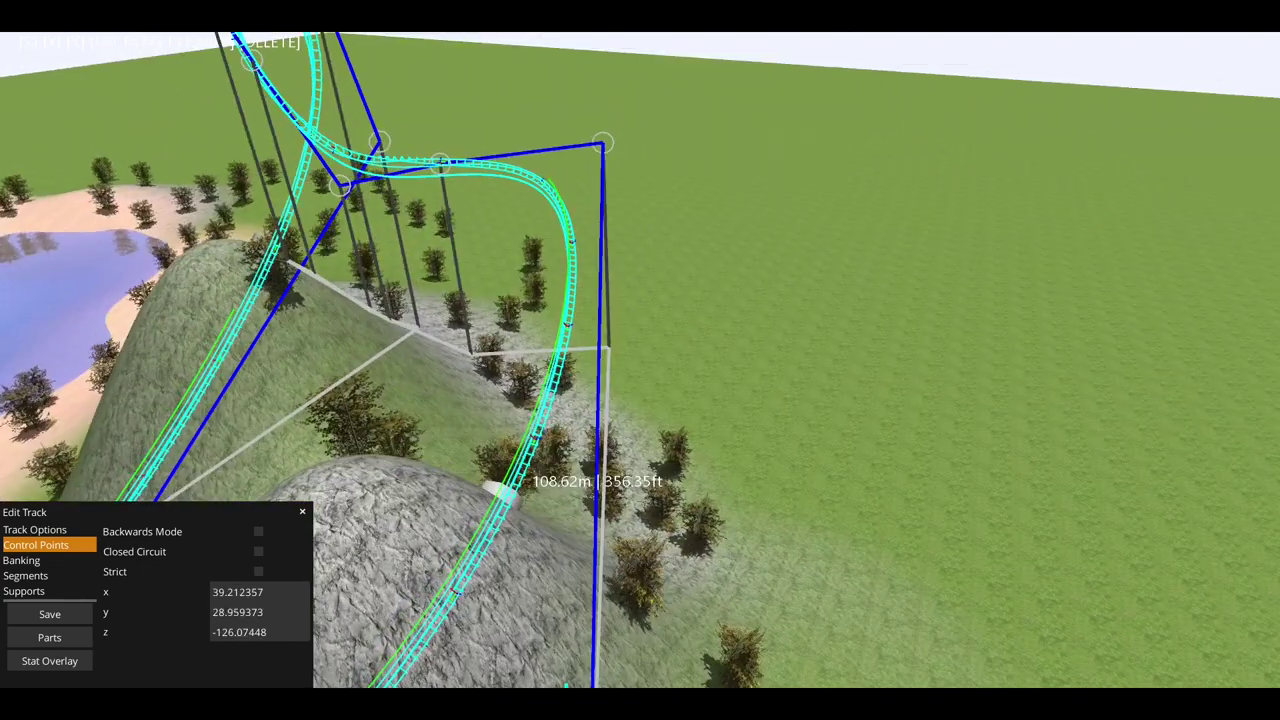
pyautogui.press('s')
pyautogui.press('a')
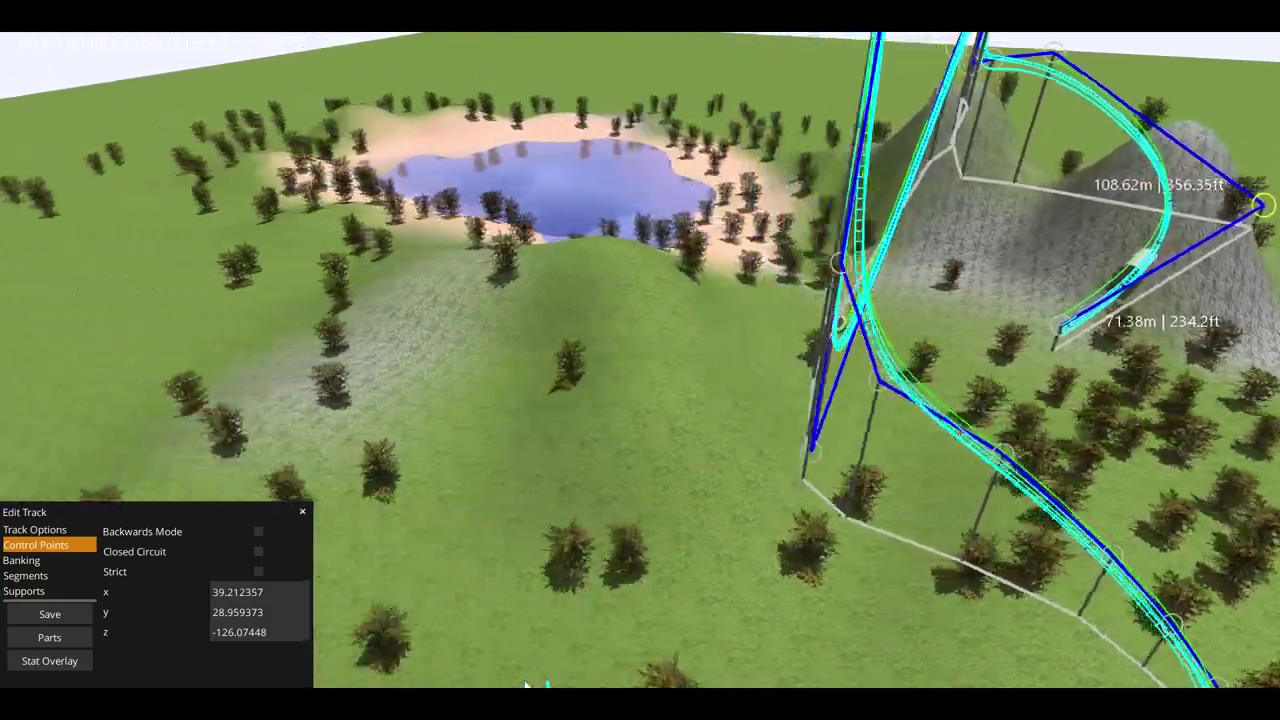
pyautogui.moveTo(525, 683); pyautogui.dragTo(2, 680)
pyautogui.press('s')
pyautogui.press('w')
pyautogui.press('d')
pyautogui.click(577, 316)
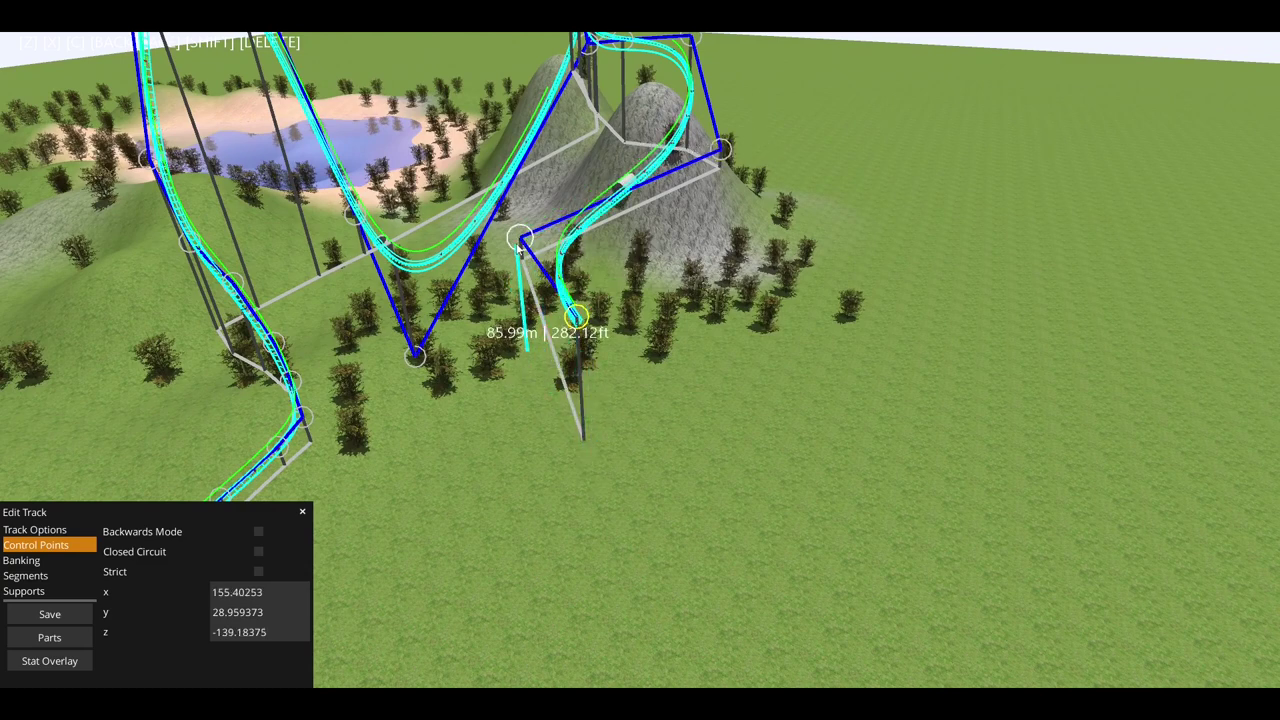
# Move the control point before the track's end toward the rock hills, to about x 9.8, y 32.9, z -45.8
pyautogui.moveTo(518, 248); pyautogui.dragTo(556, 210)
pyautogui.press('w')
pyautogui.moveTo(560, 412)
pyautogui.mouseDown()
pyautogui.moveTo(560, 274)
pyautogui.moveTo(565, 403)
pyautogui.mouseUp()
pyautogui.moveTo(560, 204); pyautogui.dragTo(565, 118)
pyautogui.press('a')
pyautogui.press('s')
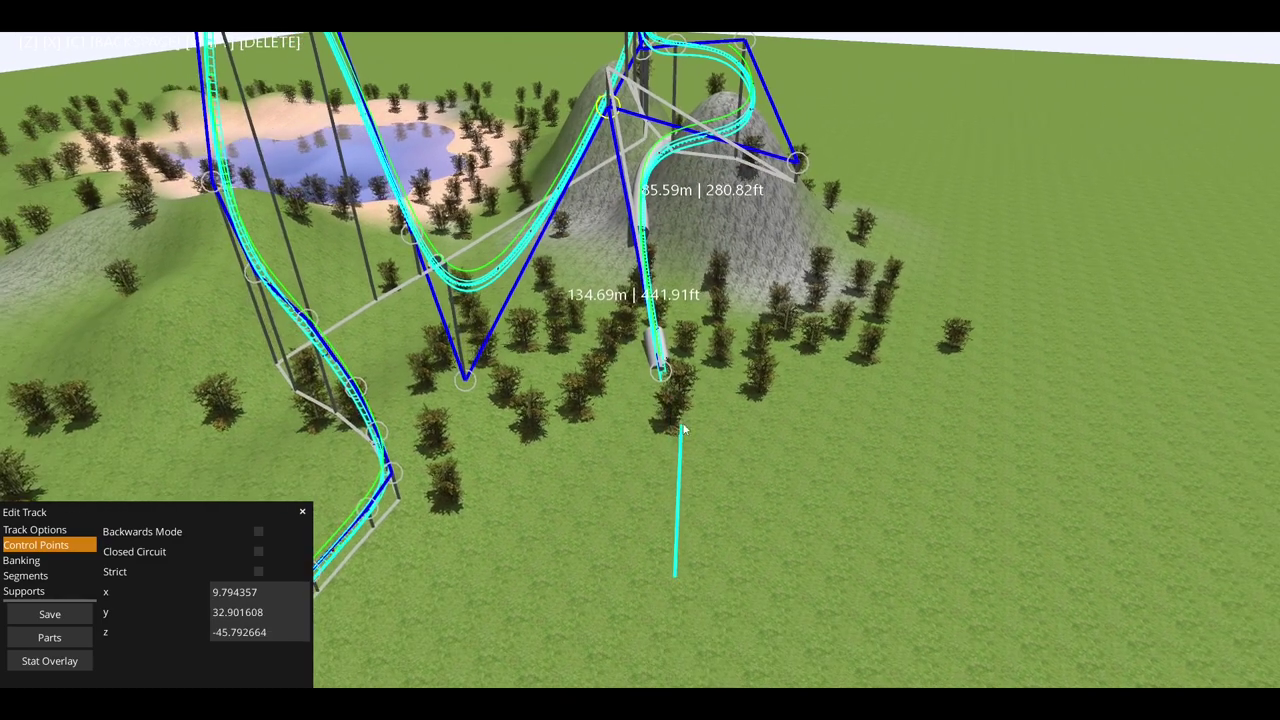
pyautogui.press('w')
pyautogui.press('s')
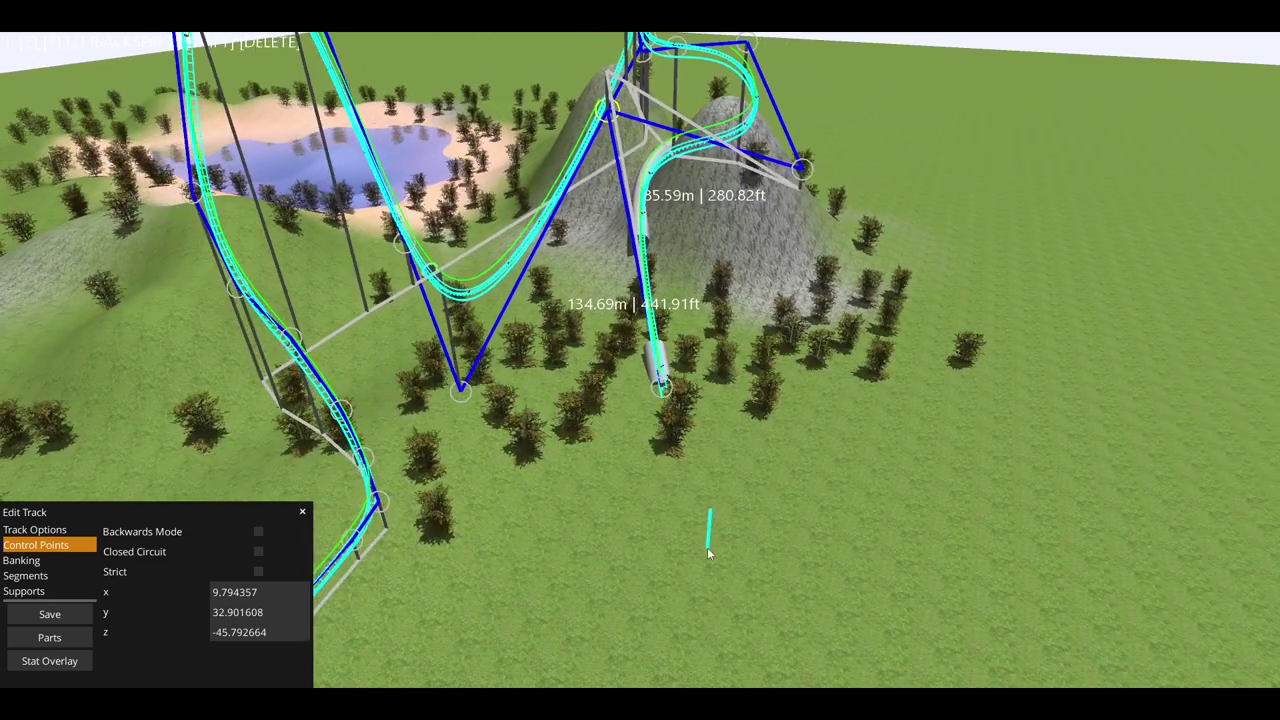
# Extend the track across the flat ground with further control points, ending at about x 233.8, y 11.8, z -163.5
pyautogui.click(708, 548)
pyautogui.press('s')
pyautogui.press('a')
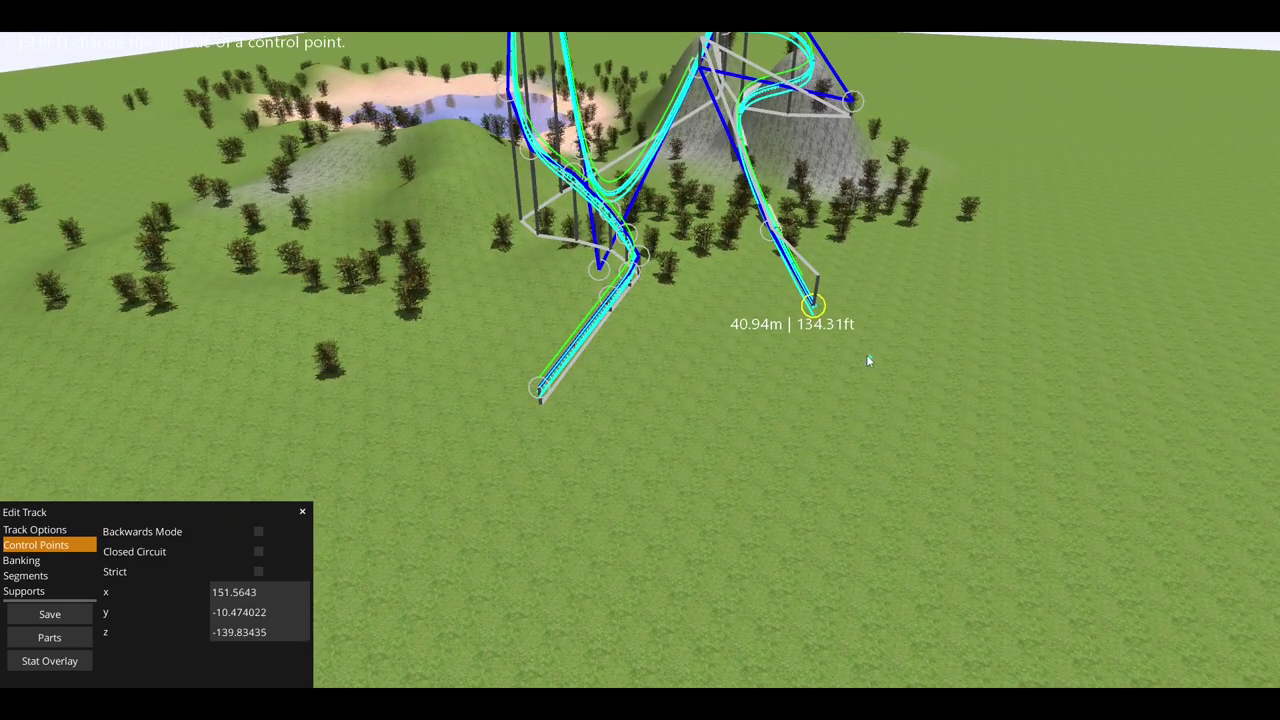
pyautogui.click(868, 362)
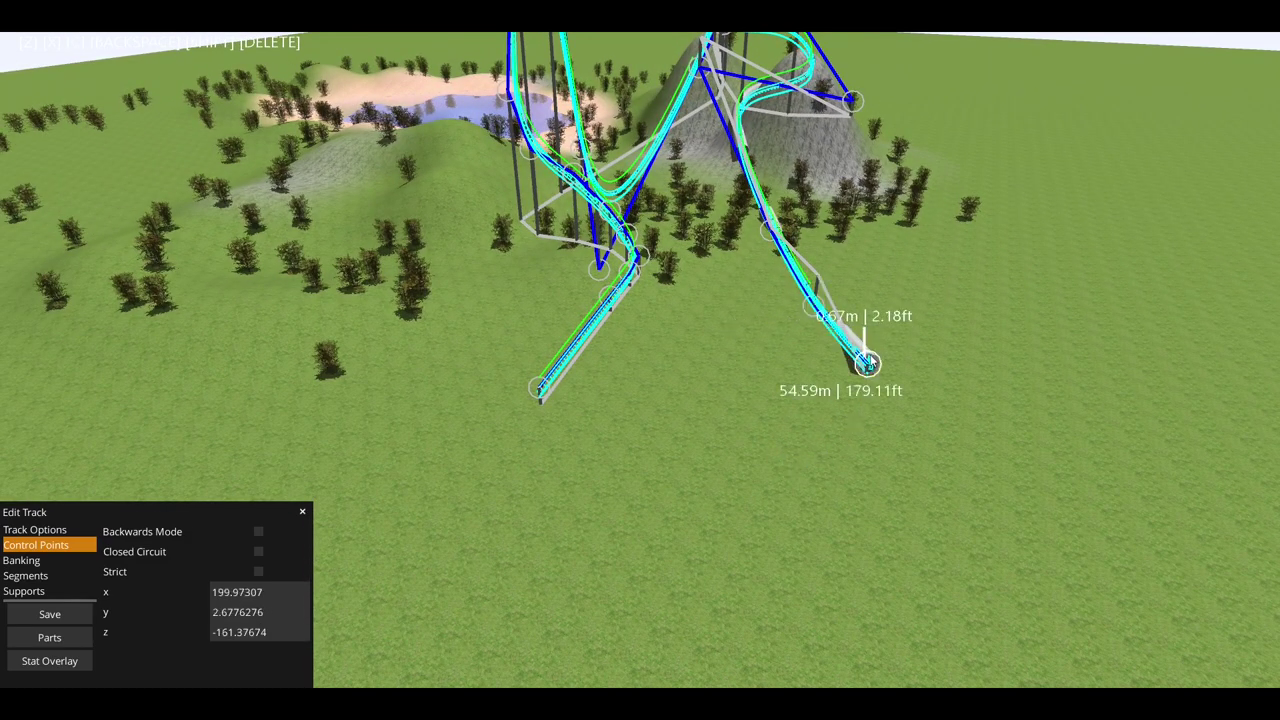
pyautogui.moveTo(868, 362); pyautogui.dragTo(843, 340)
pyautogui.click(860, 421)
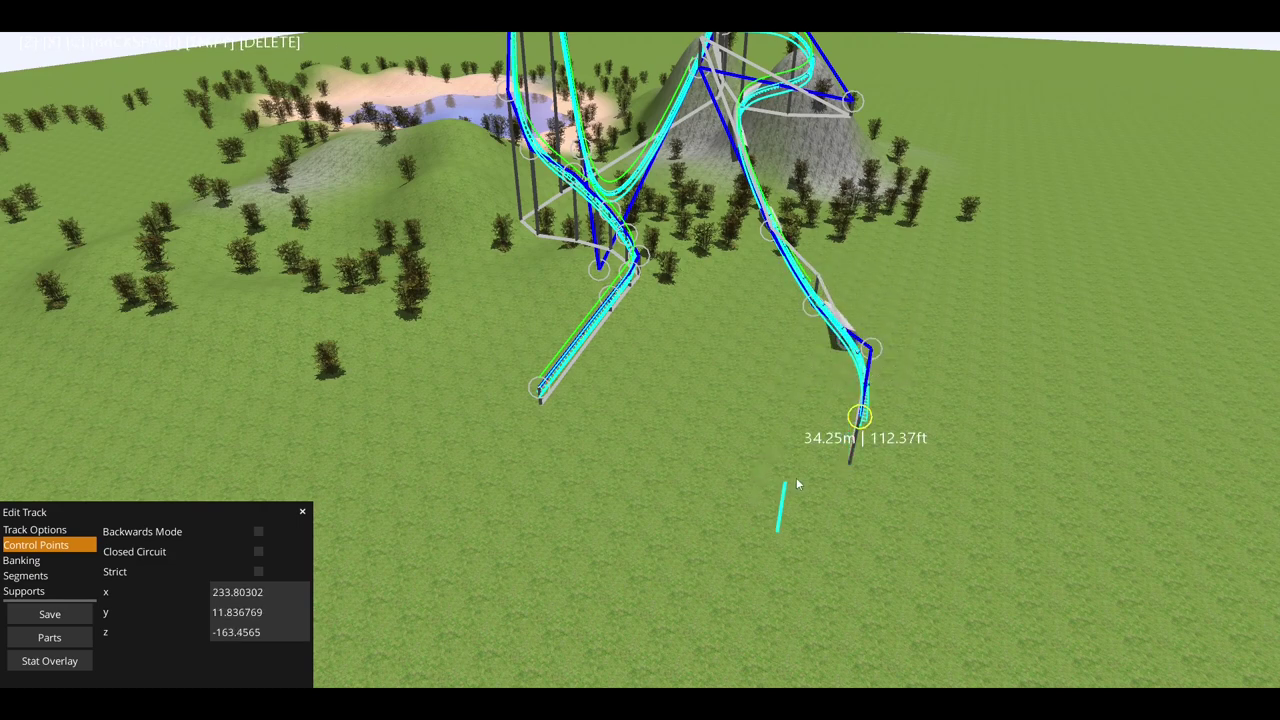
# Enable Closed Circuit and widen the return curve by moving its last two control points to about x 334, z -117.7 and x 286.7, z -186
pyautogui.click(237, 555)
pyautogui.press('s')
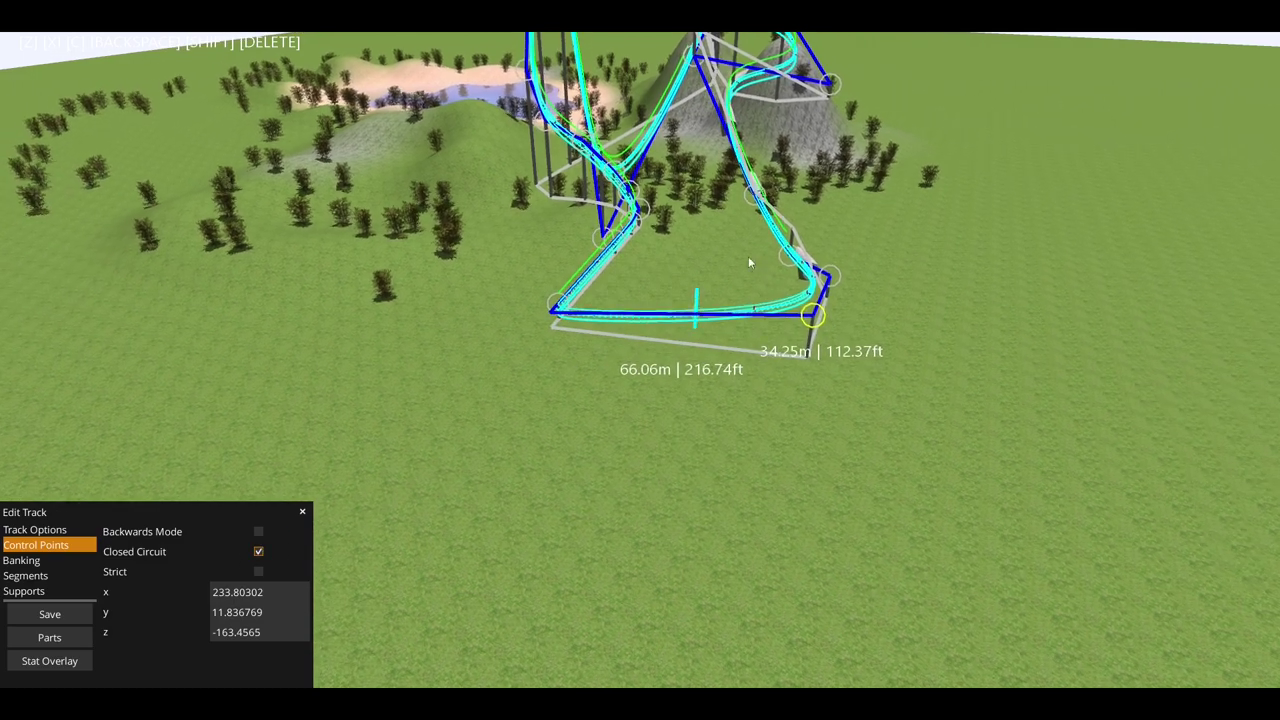
pyautogui.moveTo(819, 325); pyautogui.dragTo(338, 556)
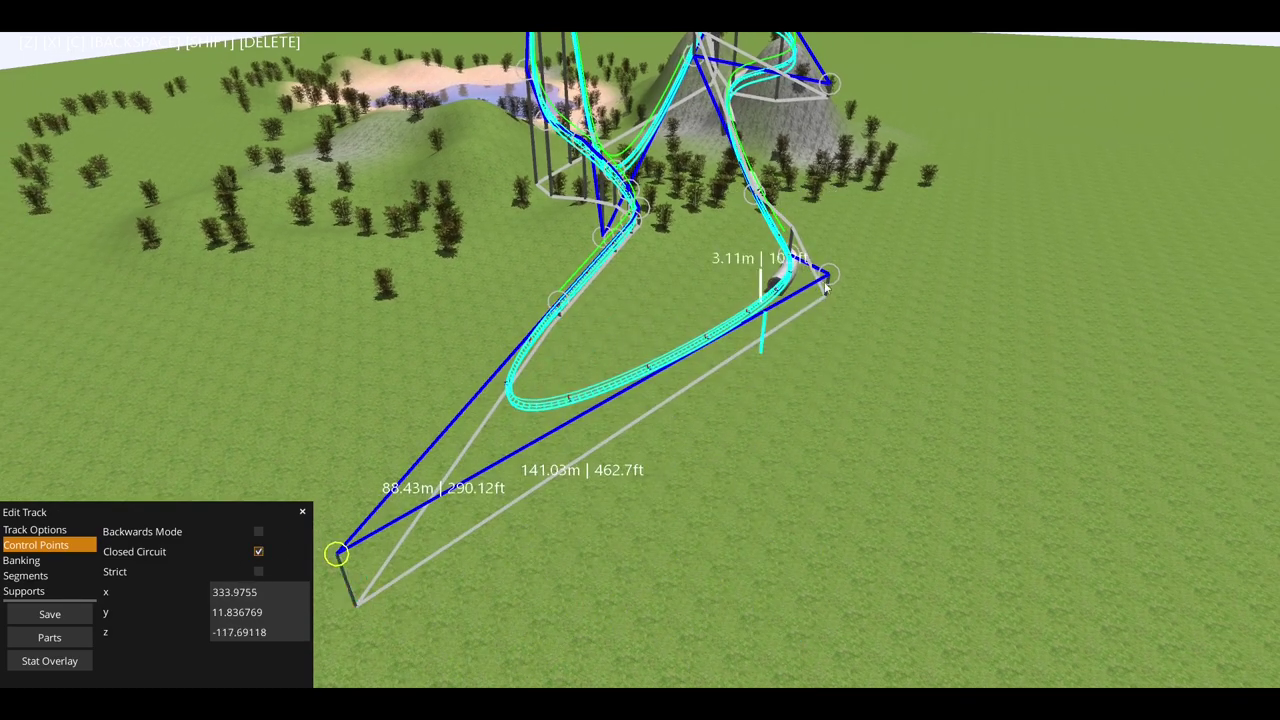
pyautogui.moveTo(835, 280); pyautogui.dragTo(875, 512)
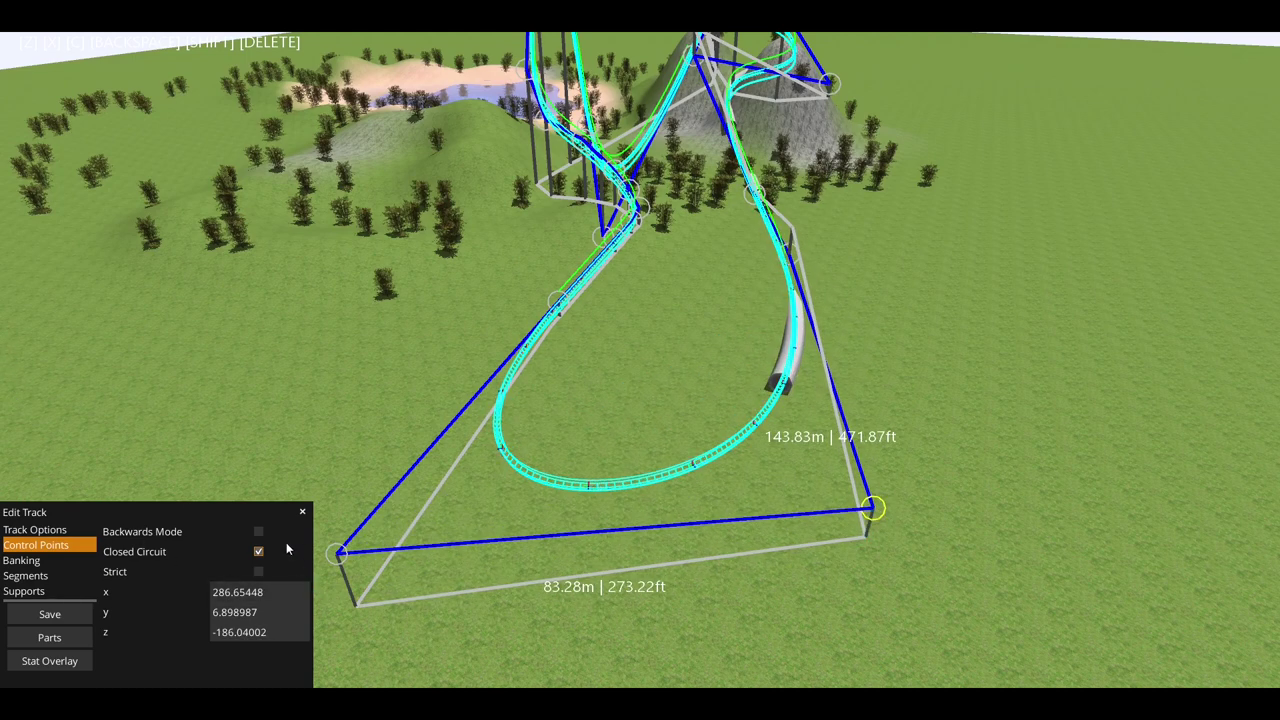
# Generate automatic supports for the whole track with a spacing of 12.0
pyautogui.click(40, 591)
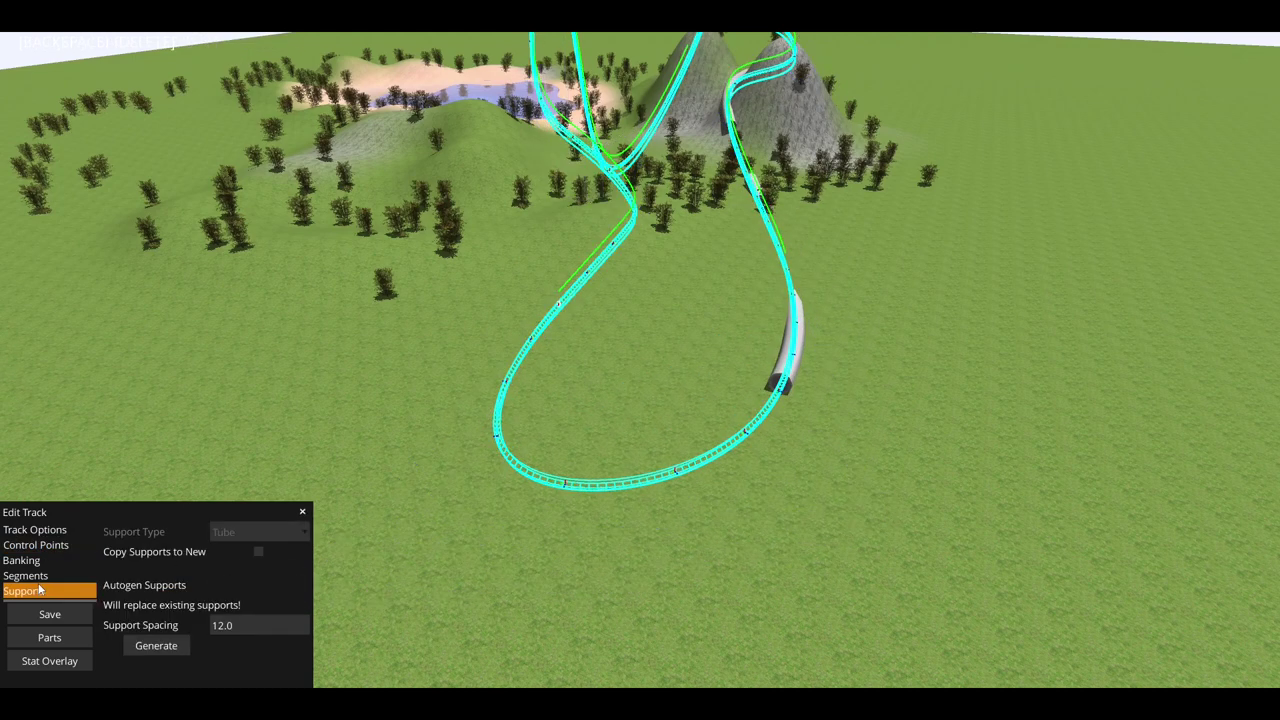
pyautogui.click(178, 650)
pyautogui.press('w')
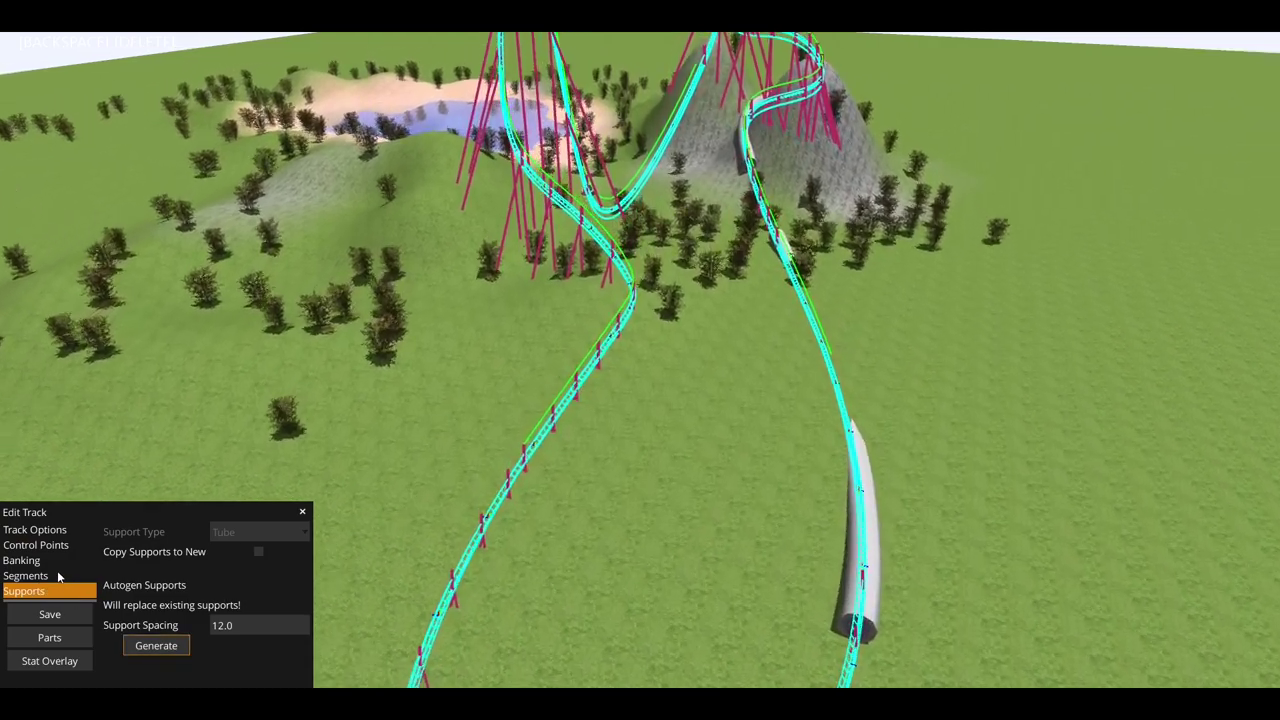
# Set the straight segment before the first bend of the circuit to the Station type
pyautogui.click(44, 561)
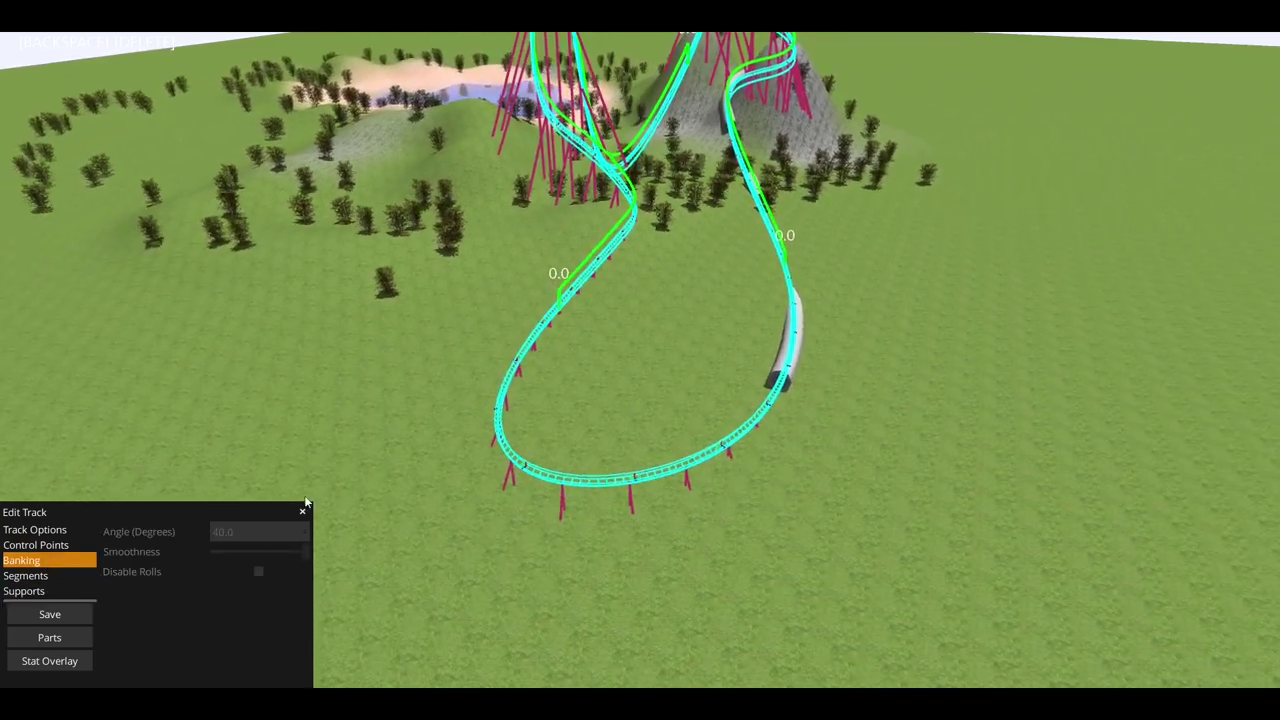
pyautogui.click(31, 547)
pyautogui.click(25, 576)
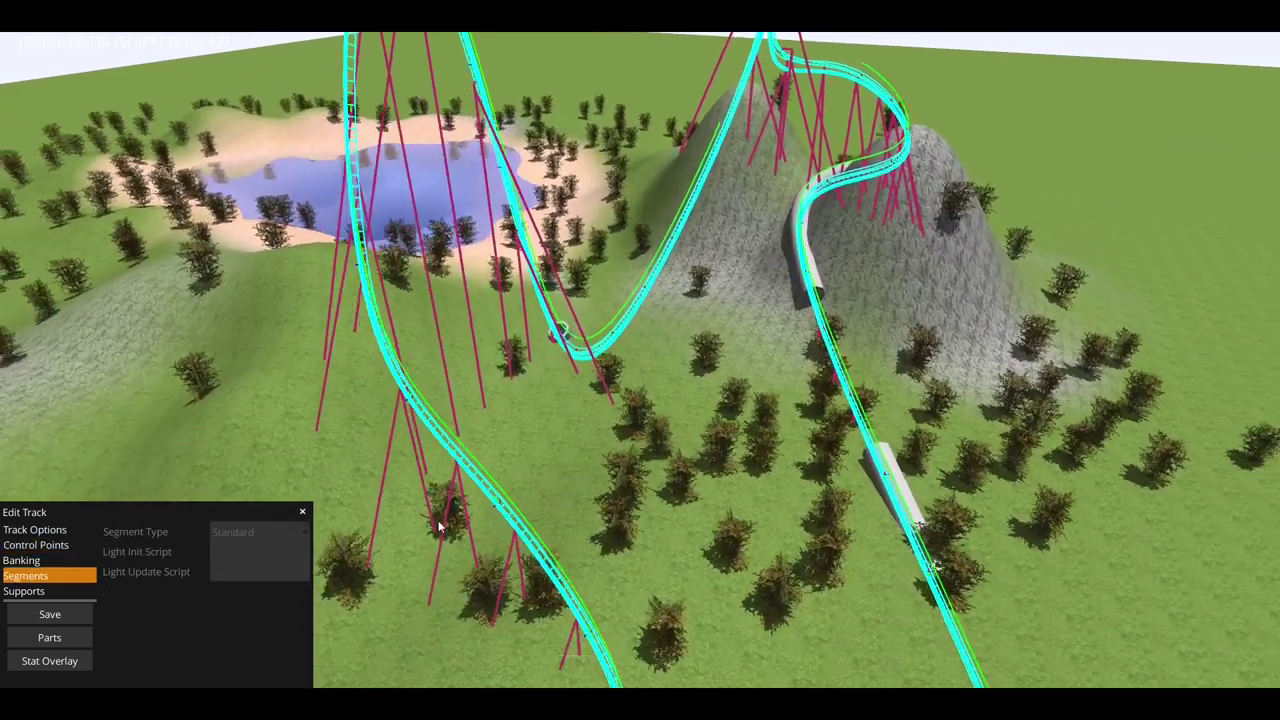
pyautogui.press('s')
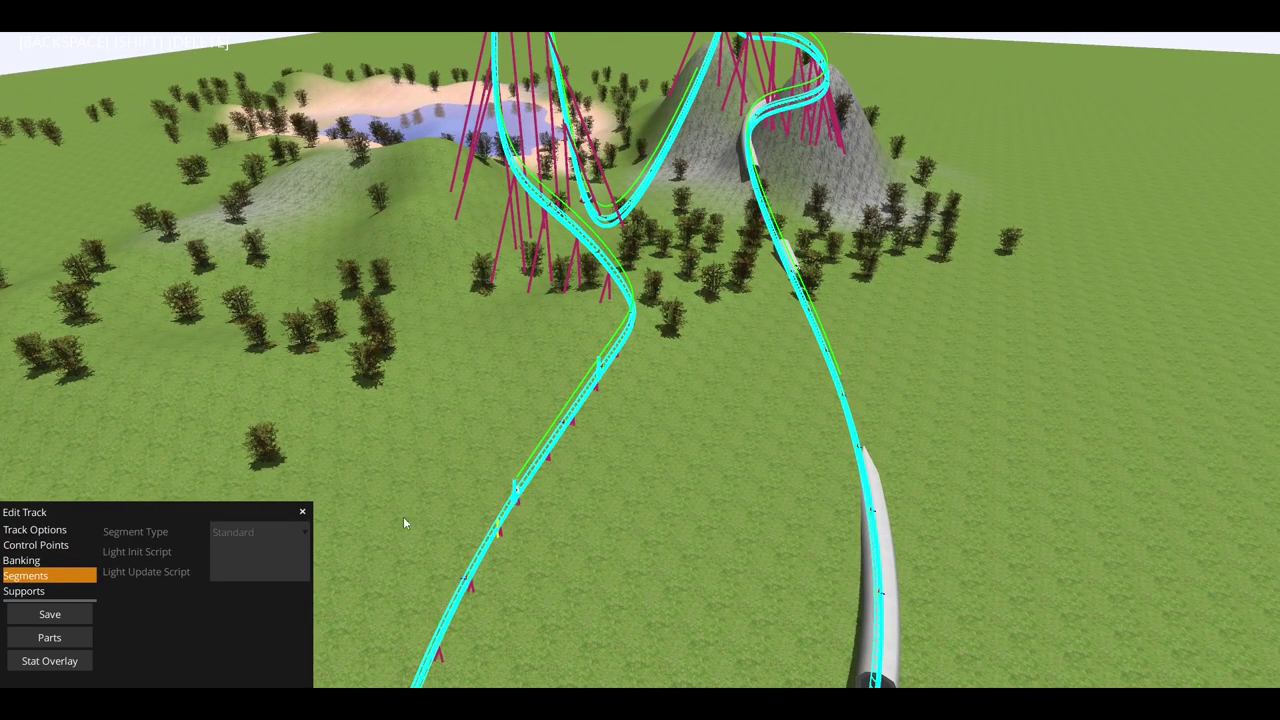
pyautogui.click(541, 455)
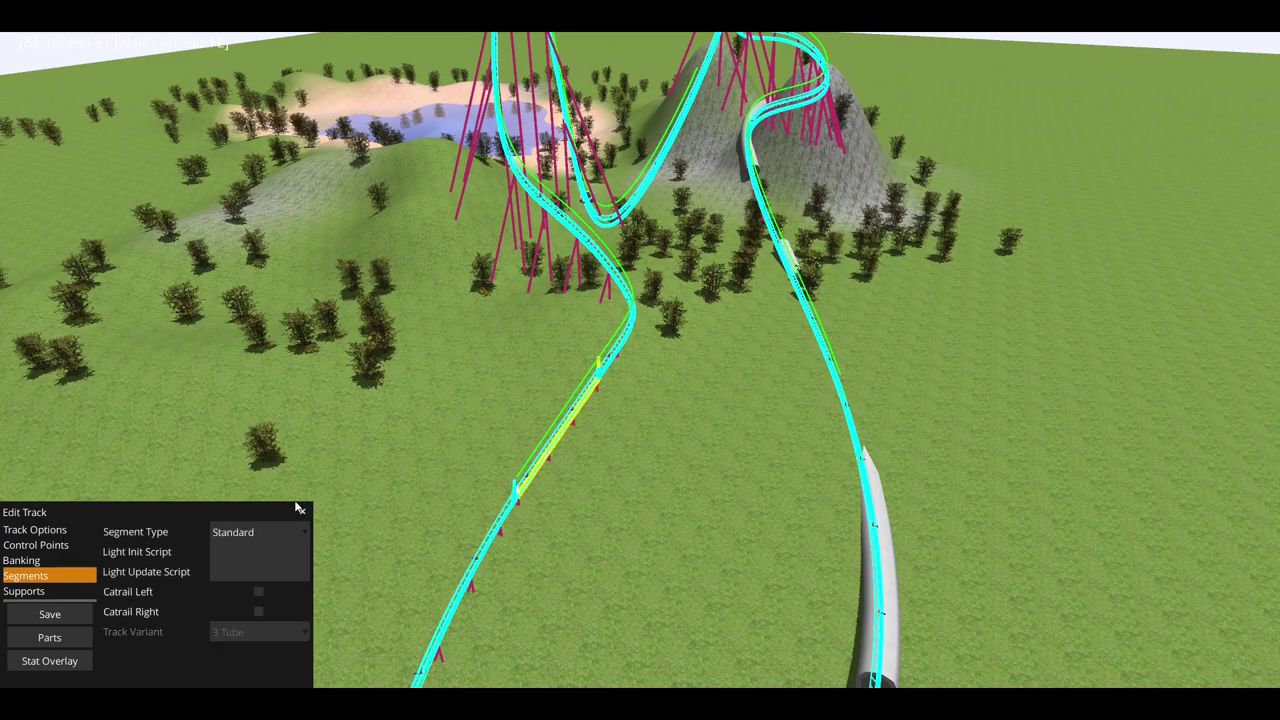
pyautogui.click(256, 549)
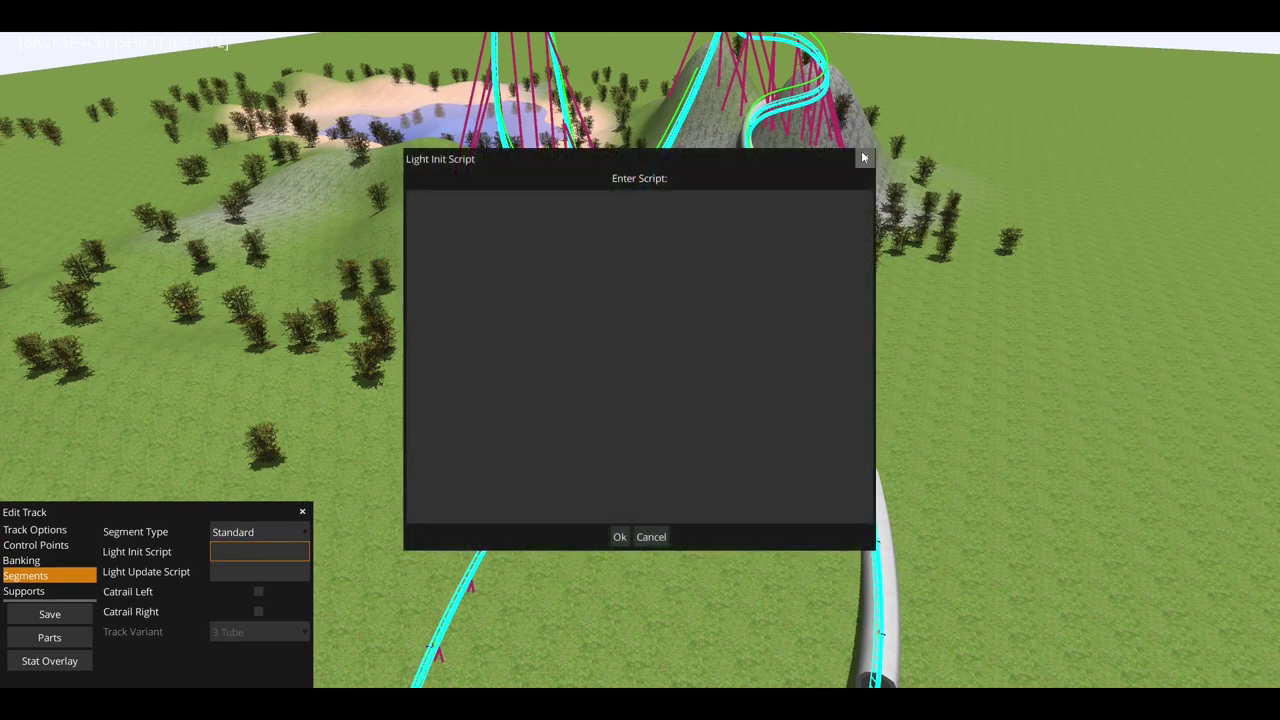
pyautogui.click(863, 157)
pyautogui.click(230, 530)
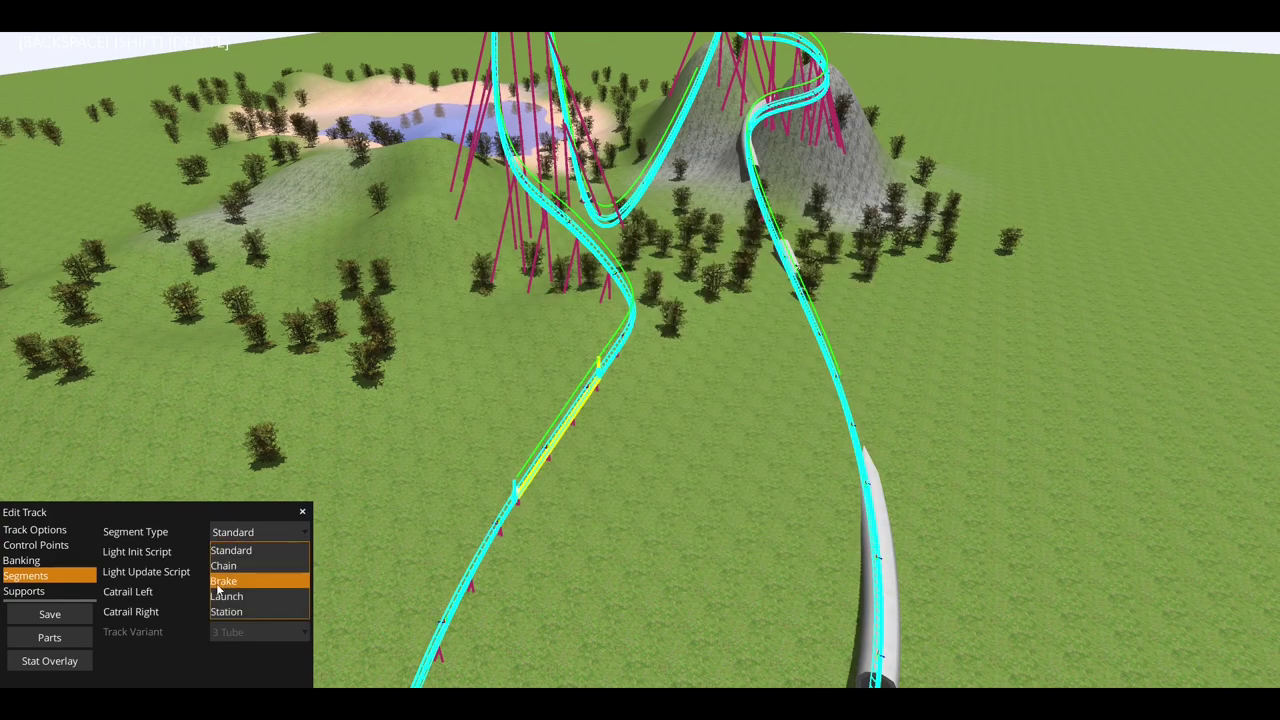
pyautogui.click(234, 610)
# Set the segment climbing to the top of the tall hill to the Brake type
pyautogui.press('w')
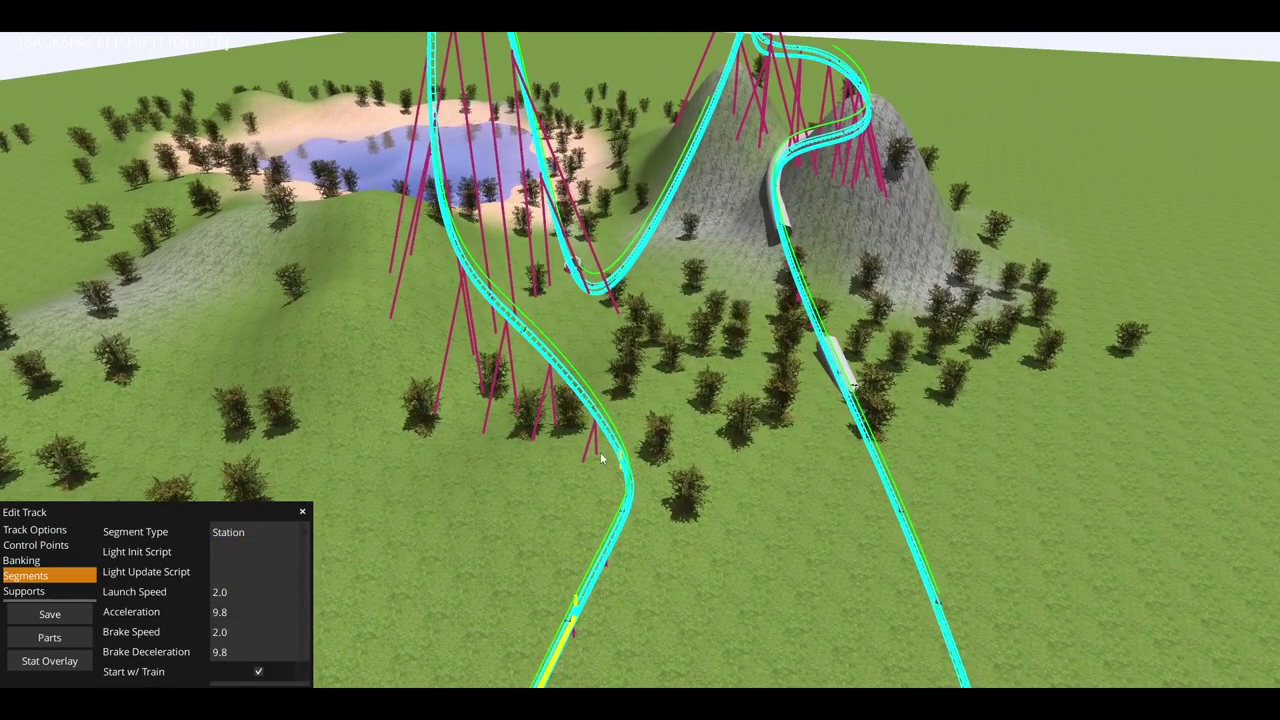
pyautogui.press('w')
pyautogui.press('a')
pyautogui.press('w')
pyautogui.press('e')
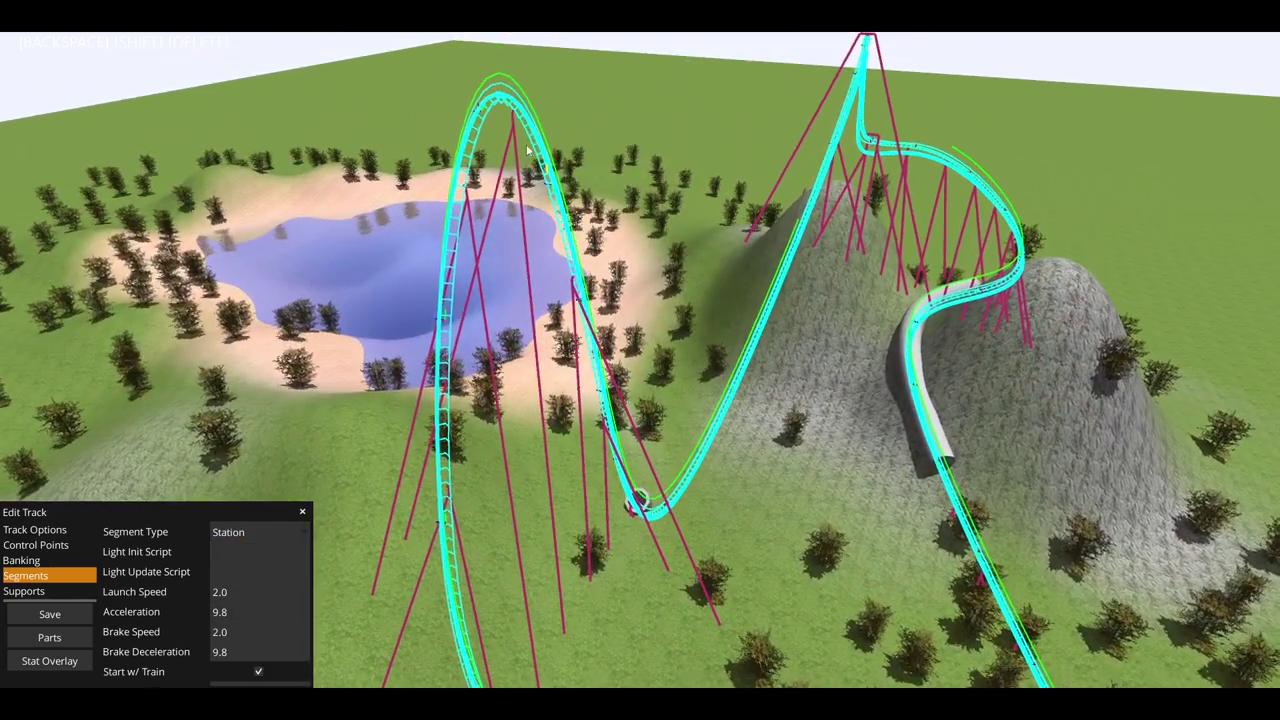
pyautogui.click(487, 114)
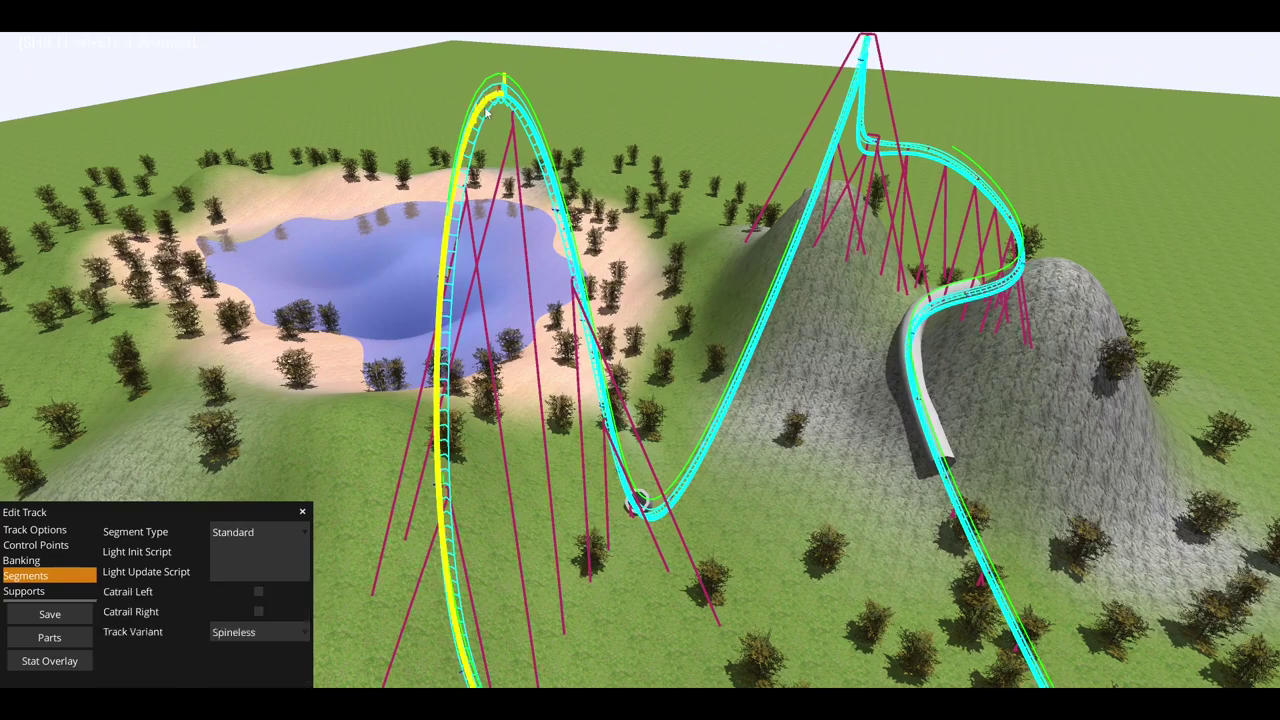
pyautogui.click(272, 533)
pyautogui.click(231, 571)
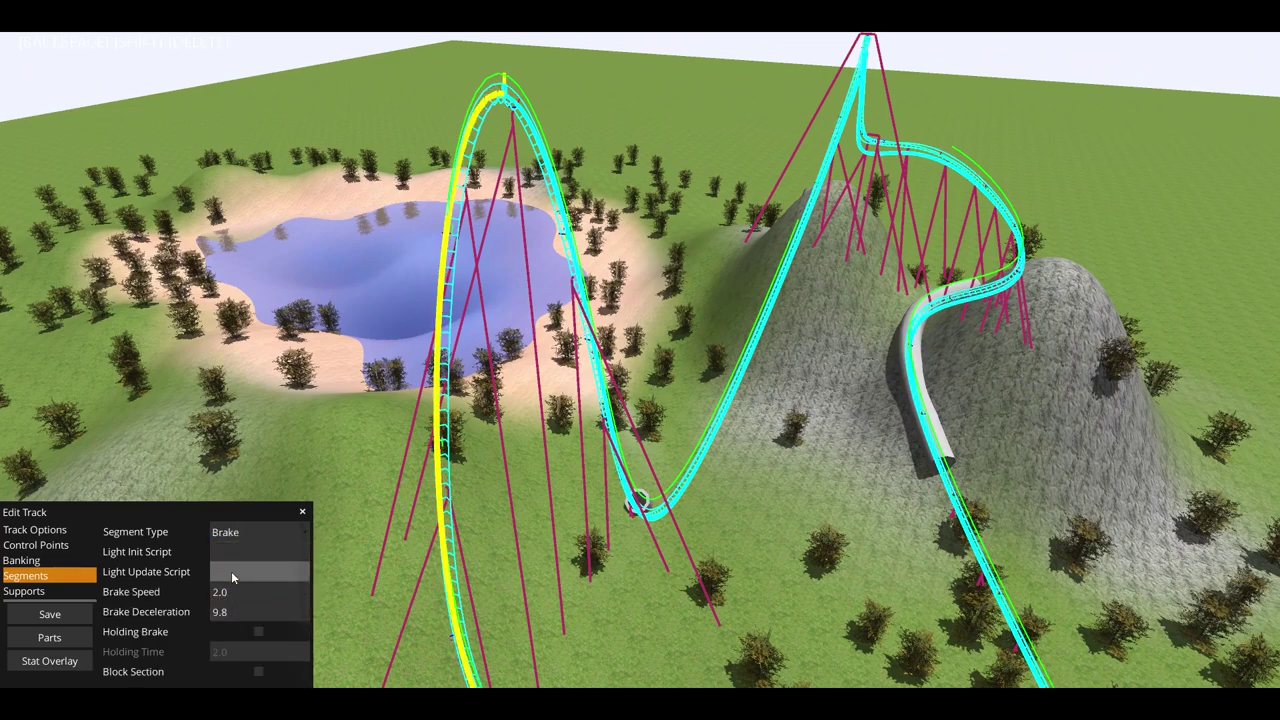
# Change the segment climbing to the top of the tall hill to the Chain type
pyautogui.click(240, 538)
pyautogui.click(223, 568)
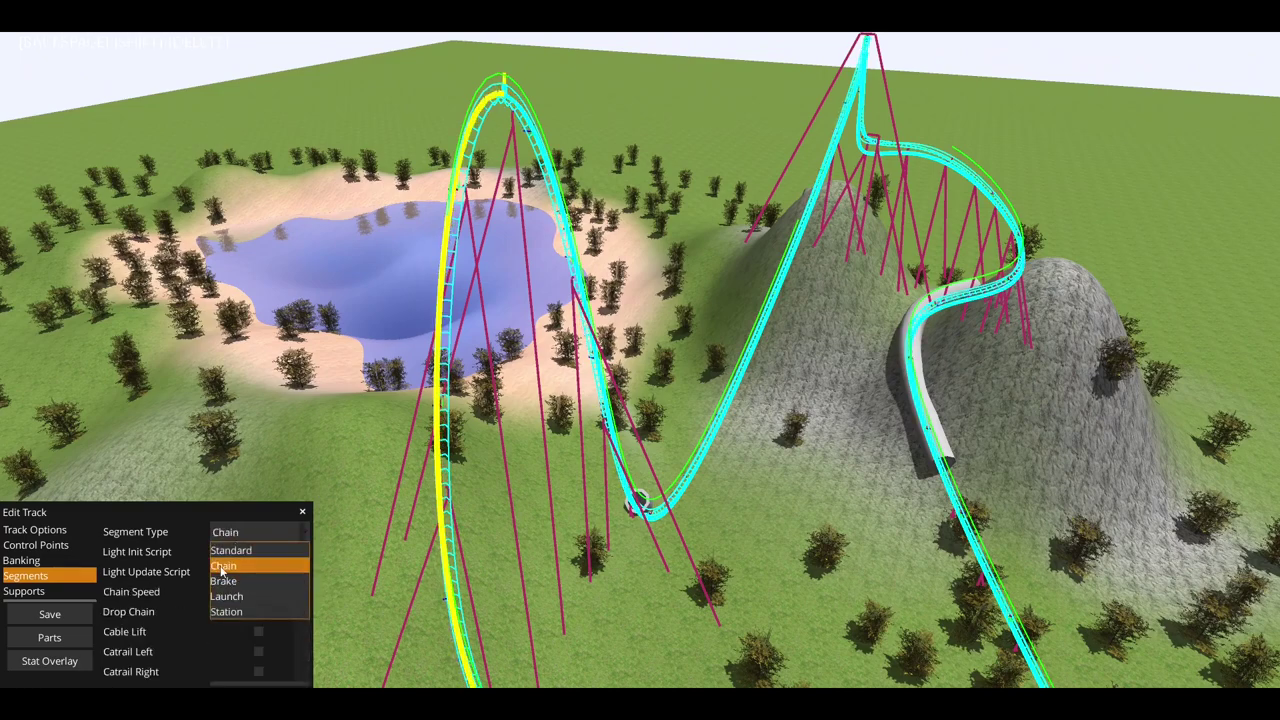
# Set the short segment on the climb toward the loop to the Launch type with a launch speed of 50.0
pyautogui.press('w')
pyautogui.press('d')
pyautogui.press('w')
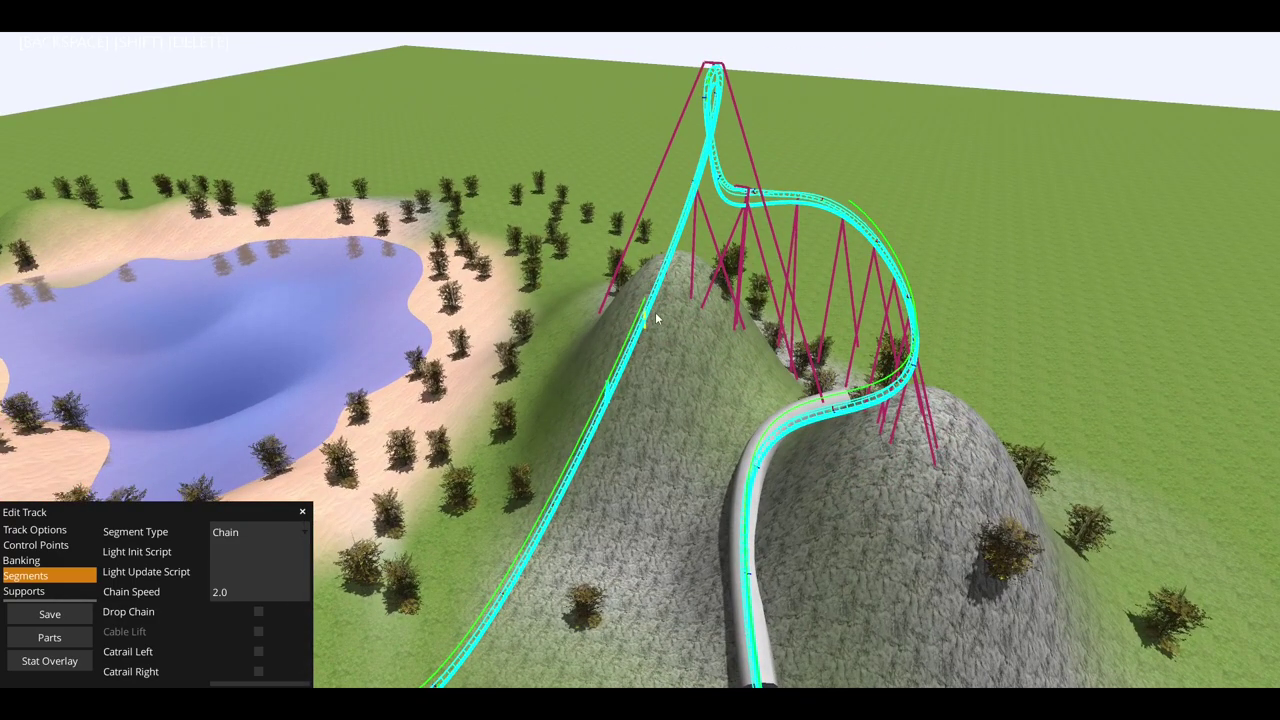
pyautogui.click(636, 340)
pyautogui.click(268, 534)
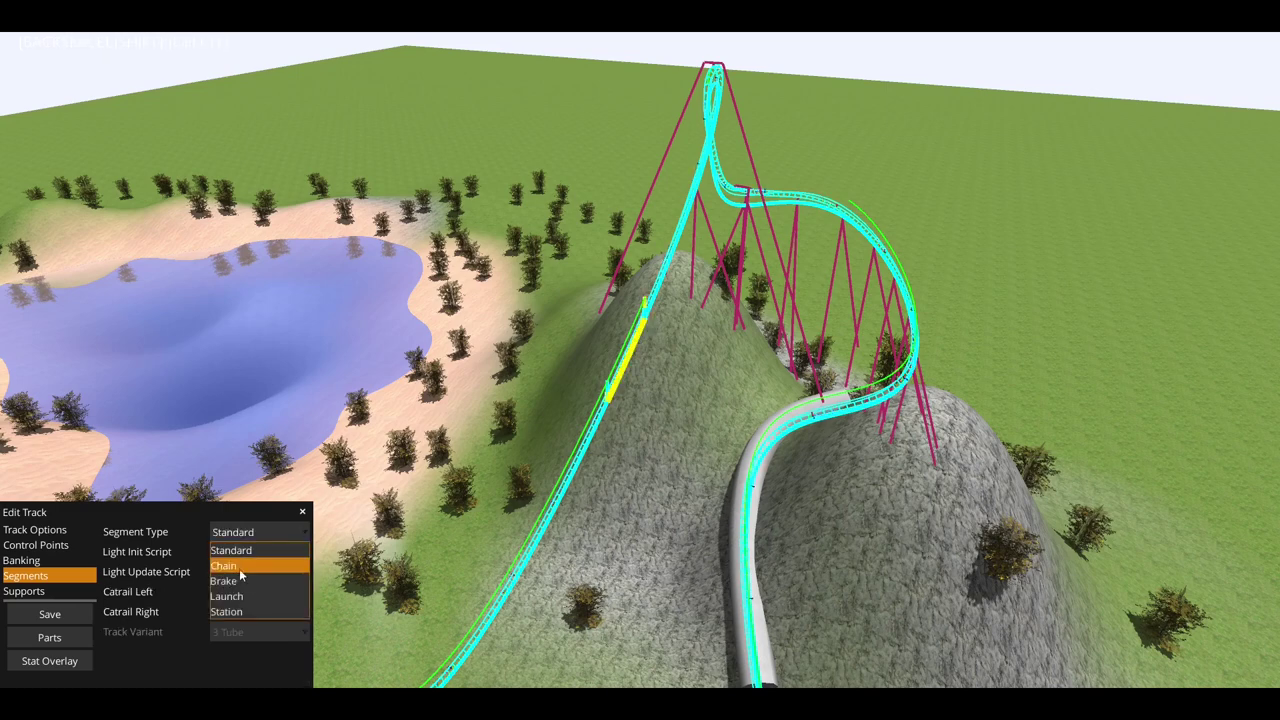
pyautogui.click(230, 594)
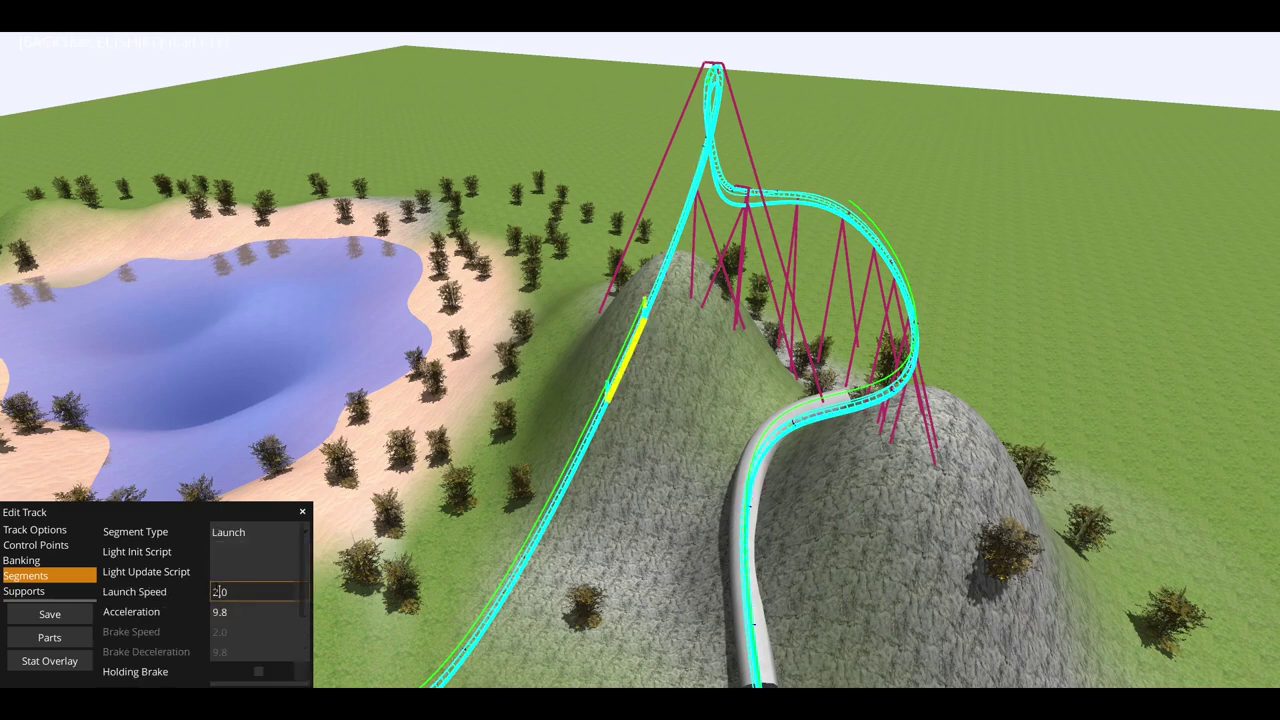
pyautogui.click(218, 592)
pyautogui.write('0')
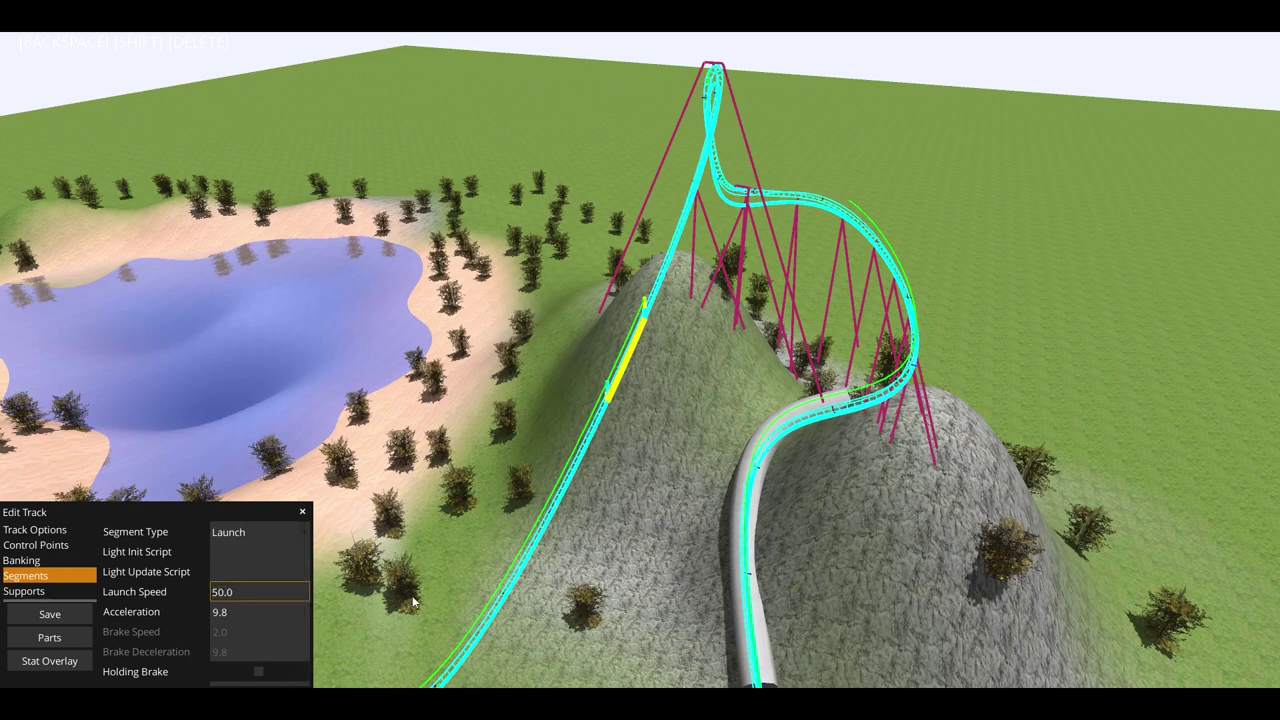
# Set the wide return curve between the ground-level tunnel and the station to the Brake type
pyautogui.press('s')
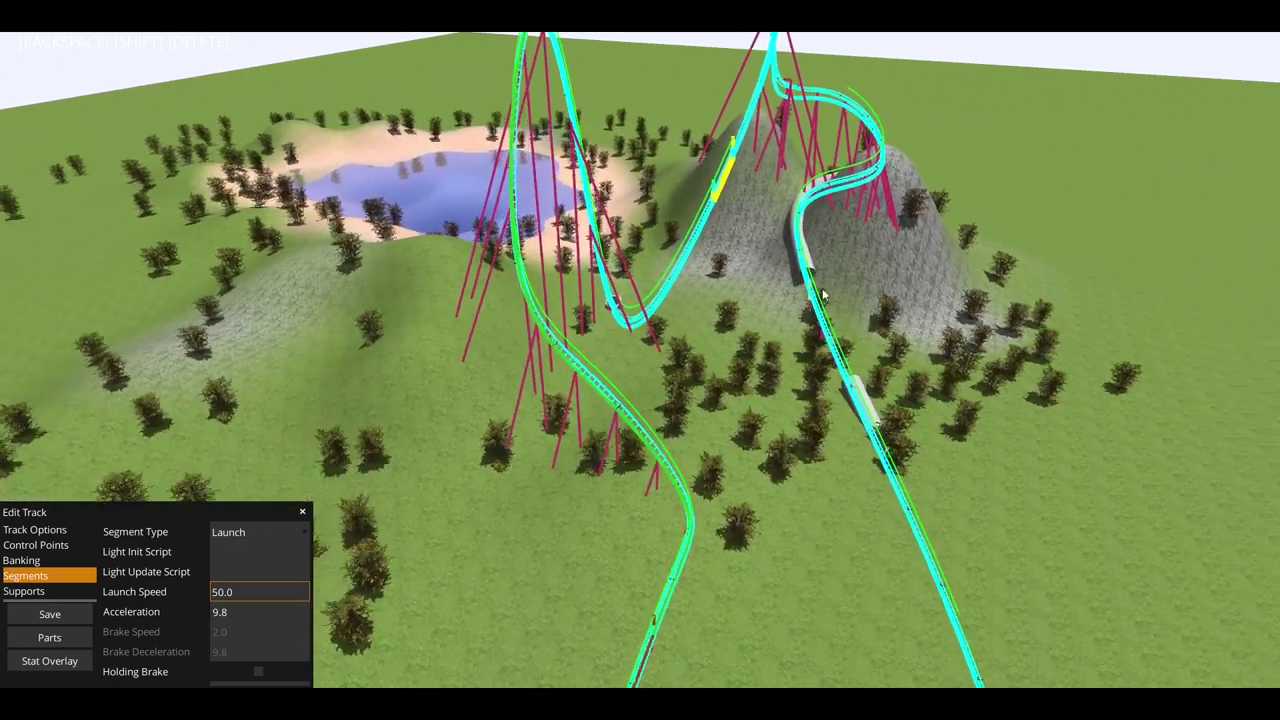
pyautogui.moveTo(904, 325); pyautogui.dragTo(859, 453)
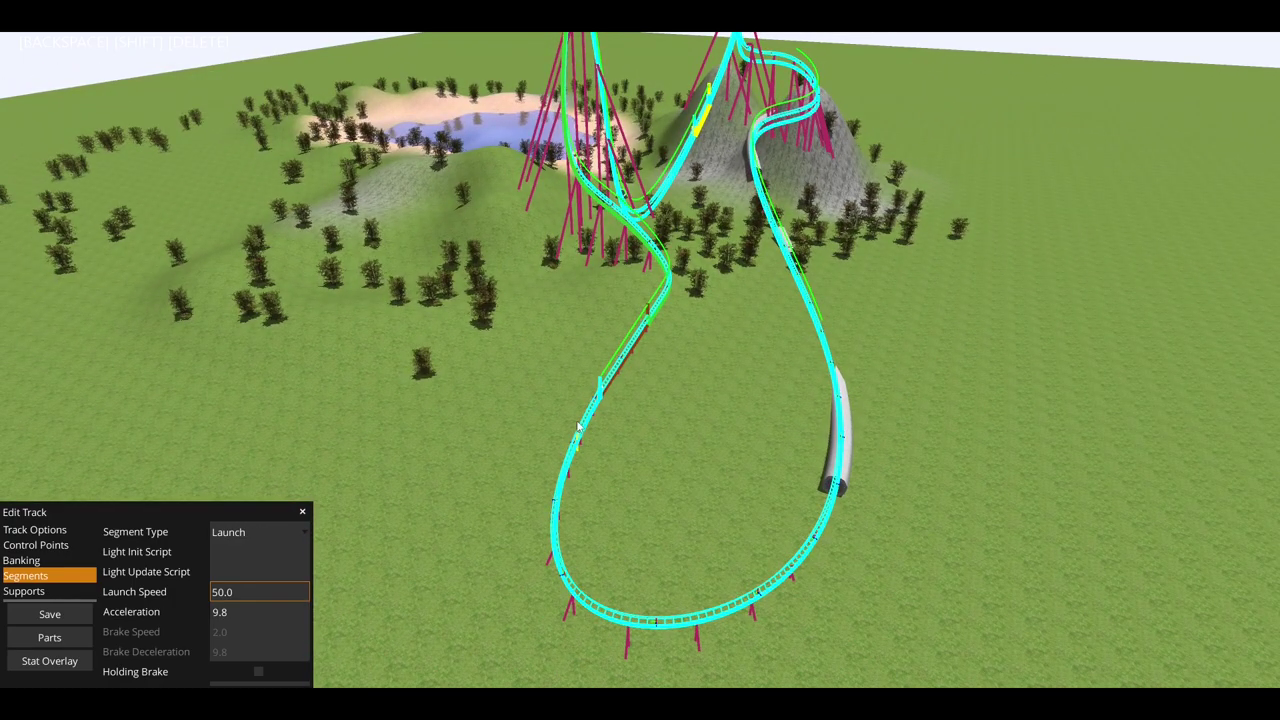
pyautogui.click(555, 540)
pyautogui.click(255, 532)
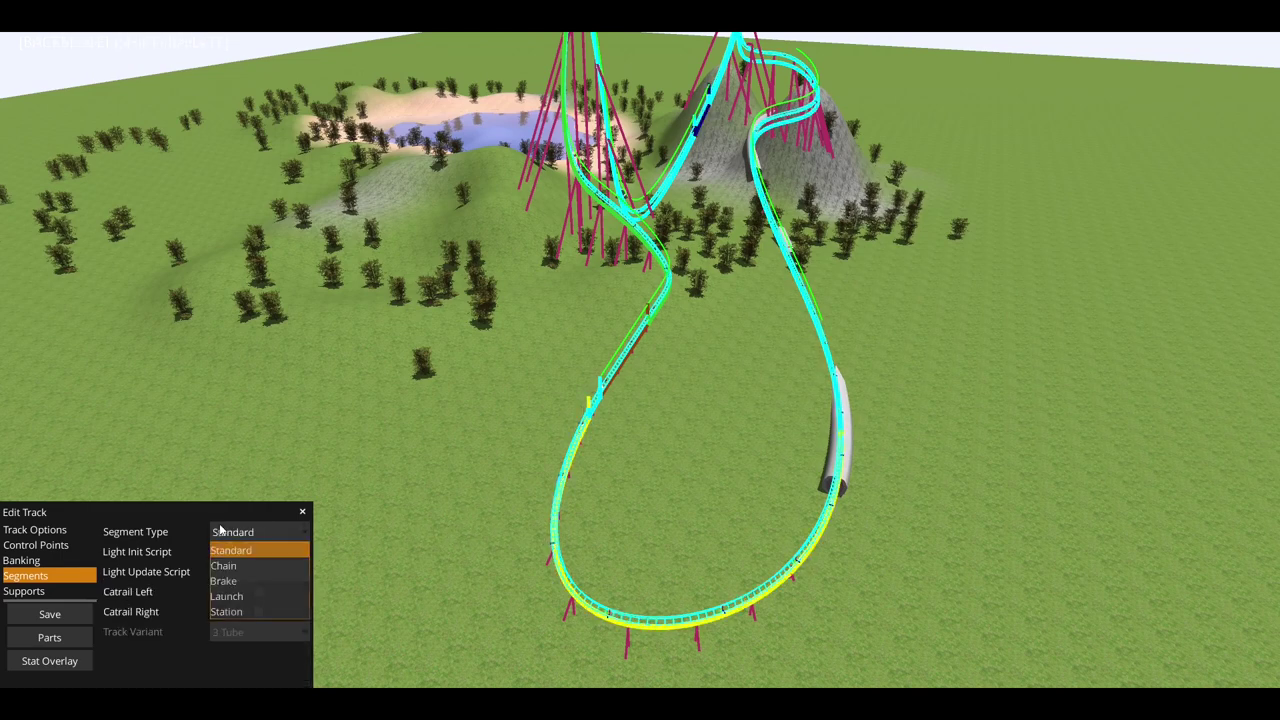
pyautogui.click(245, 581)
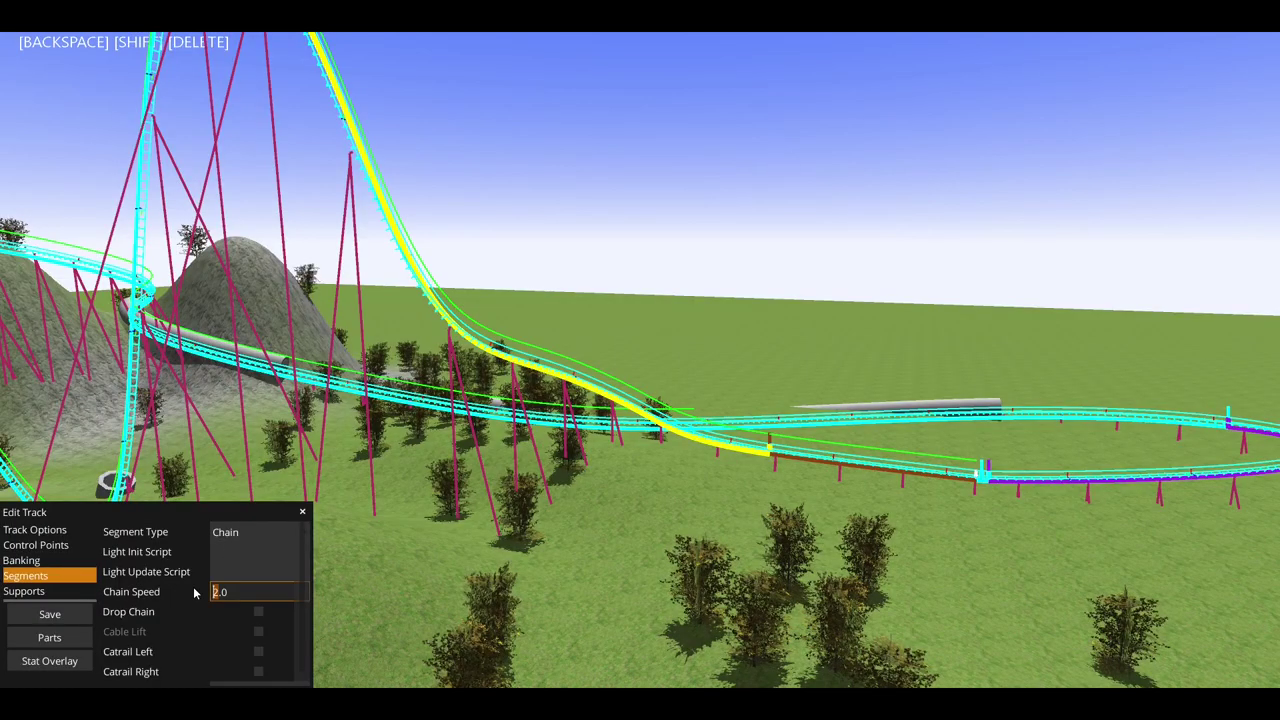
# Set the chain speed of the tall hill's lift segment to 4
pyautogui.write('4')
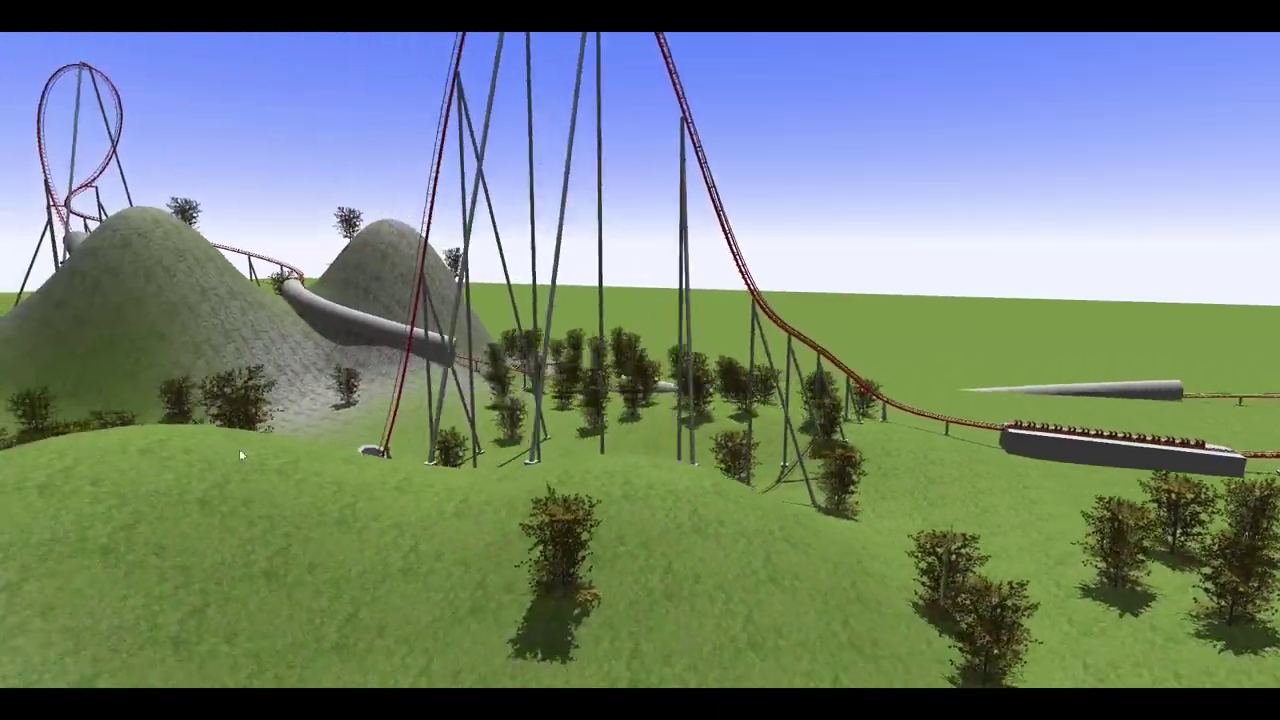
# Examine the finished coaster across the lake and hills, then the train at the station
pyautogui.press('a')
pyautogui.press('s')
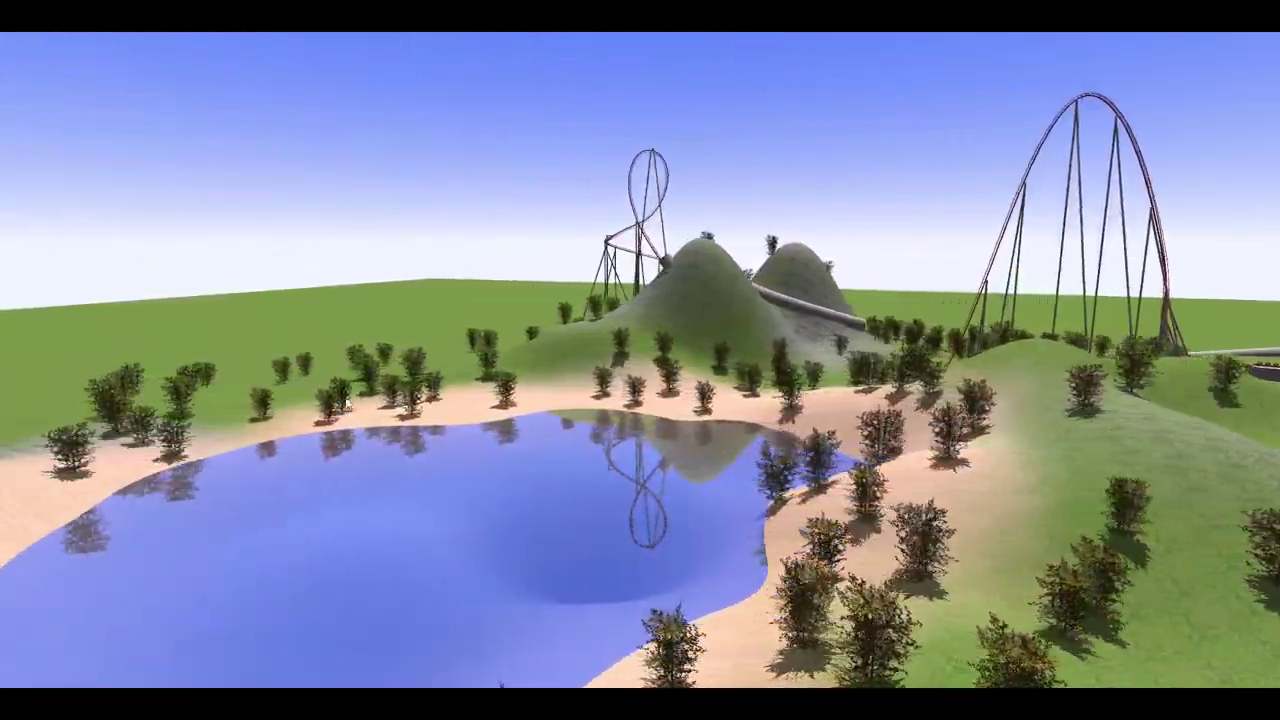
pyautogui.press('a')
pyautogui.moveTo(347, 403)
pyautogui.mouseDown()
pyautogui.moveTo(690, 403)
pyautogui.moveTo(760, 435)
pyautogui.moveTo(595, 440)
pyautogui.moveTo(480, 408)
pyautogui.moveTo(365, 412)
pyautogui.mouseUp()
pyautogui.press('w')
pyautogui.press('w')
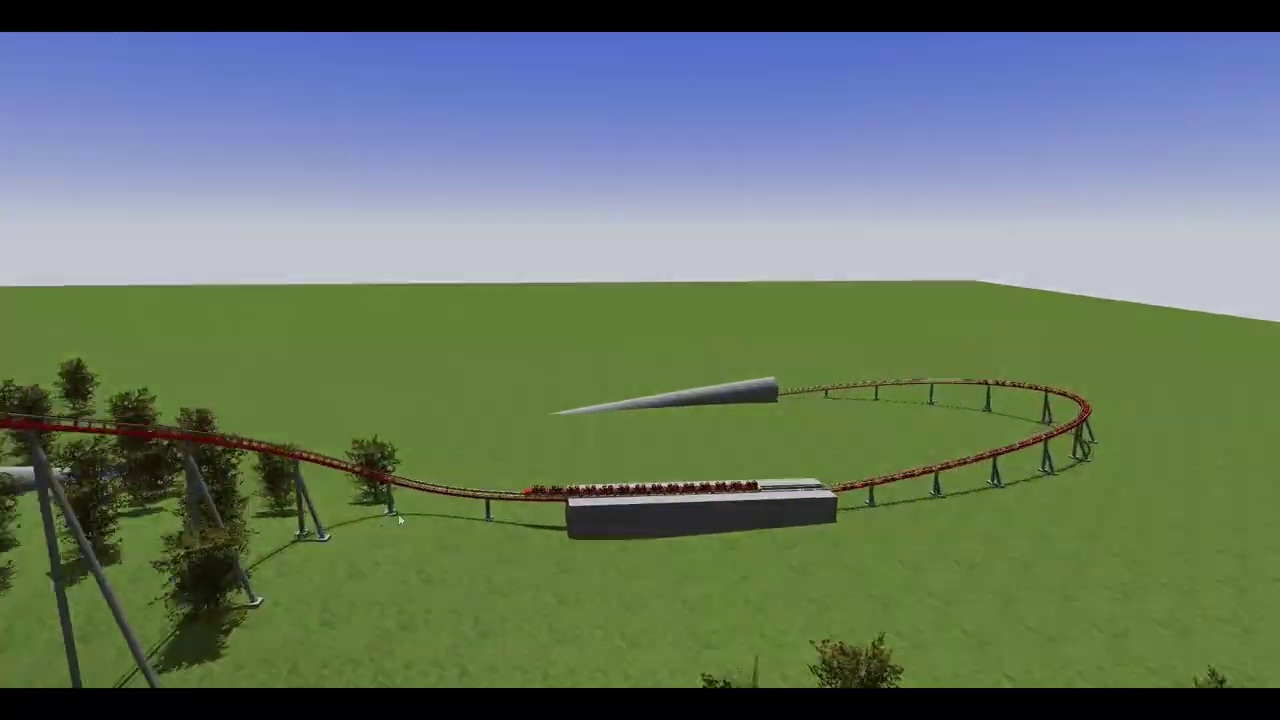